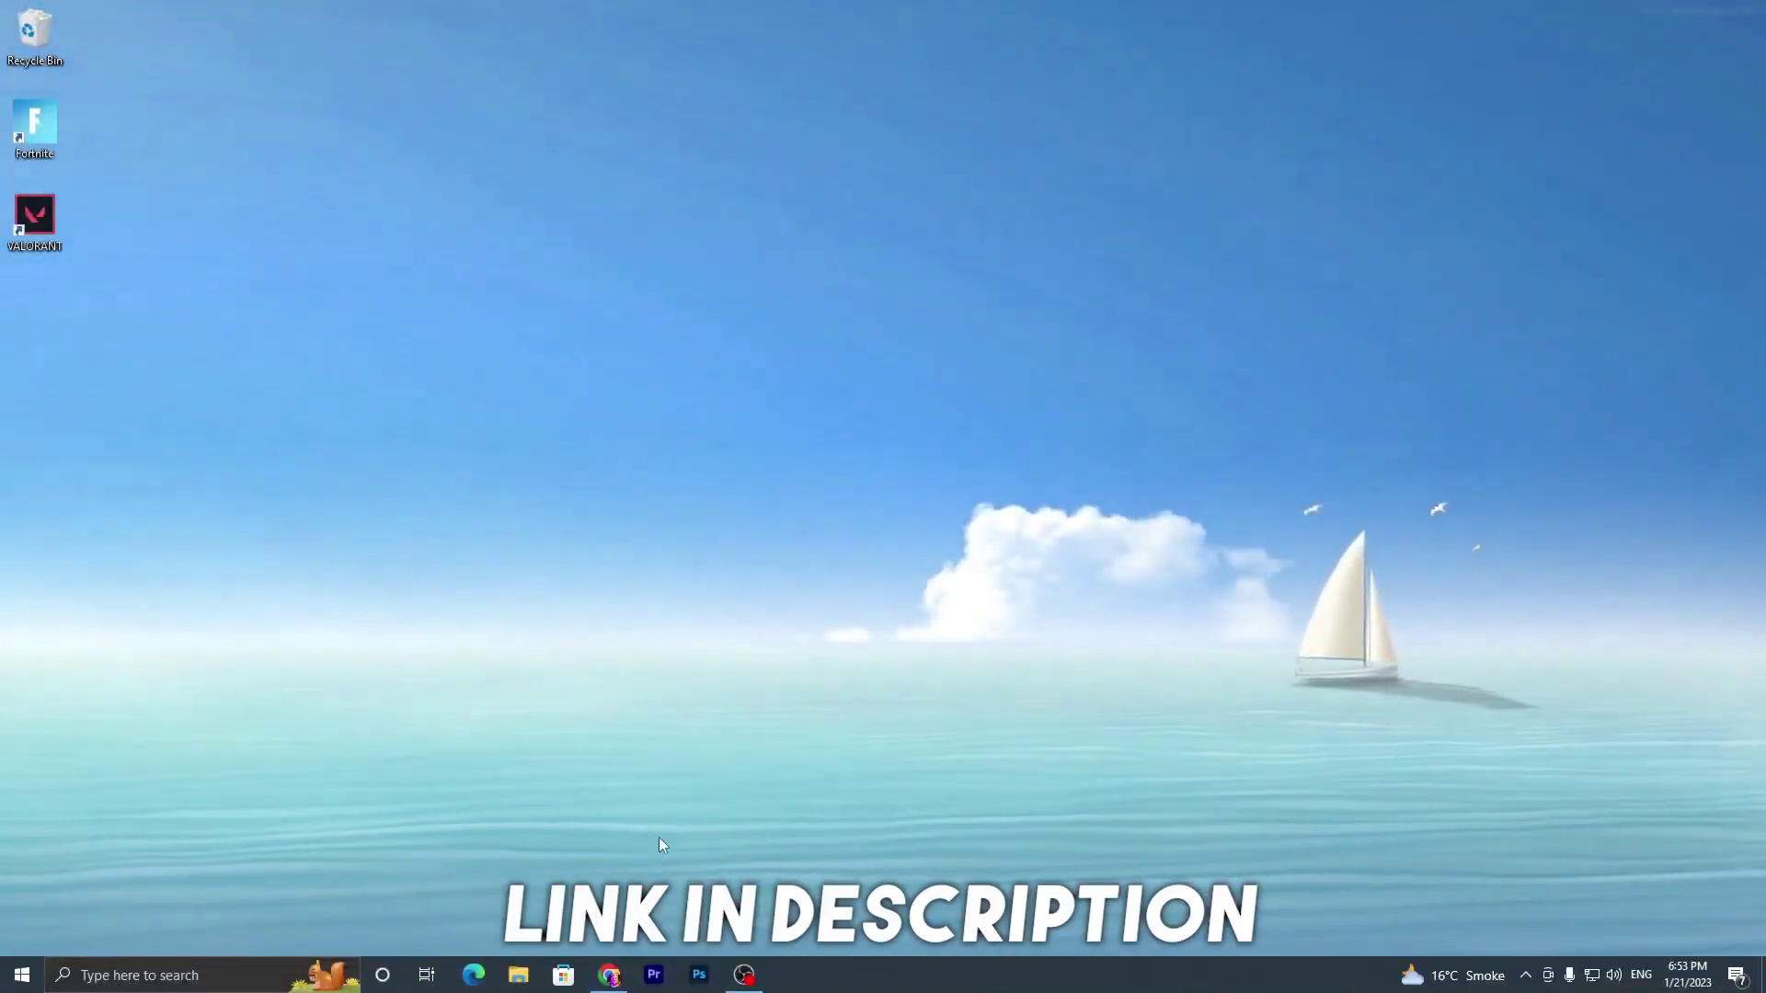
# Step: Search the uptopacks.com site for 'msi' in Chrome
pyautogui.click(609, 974)
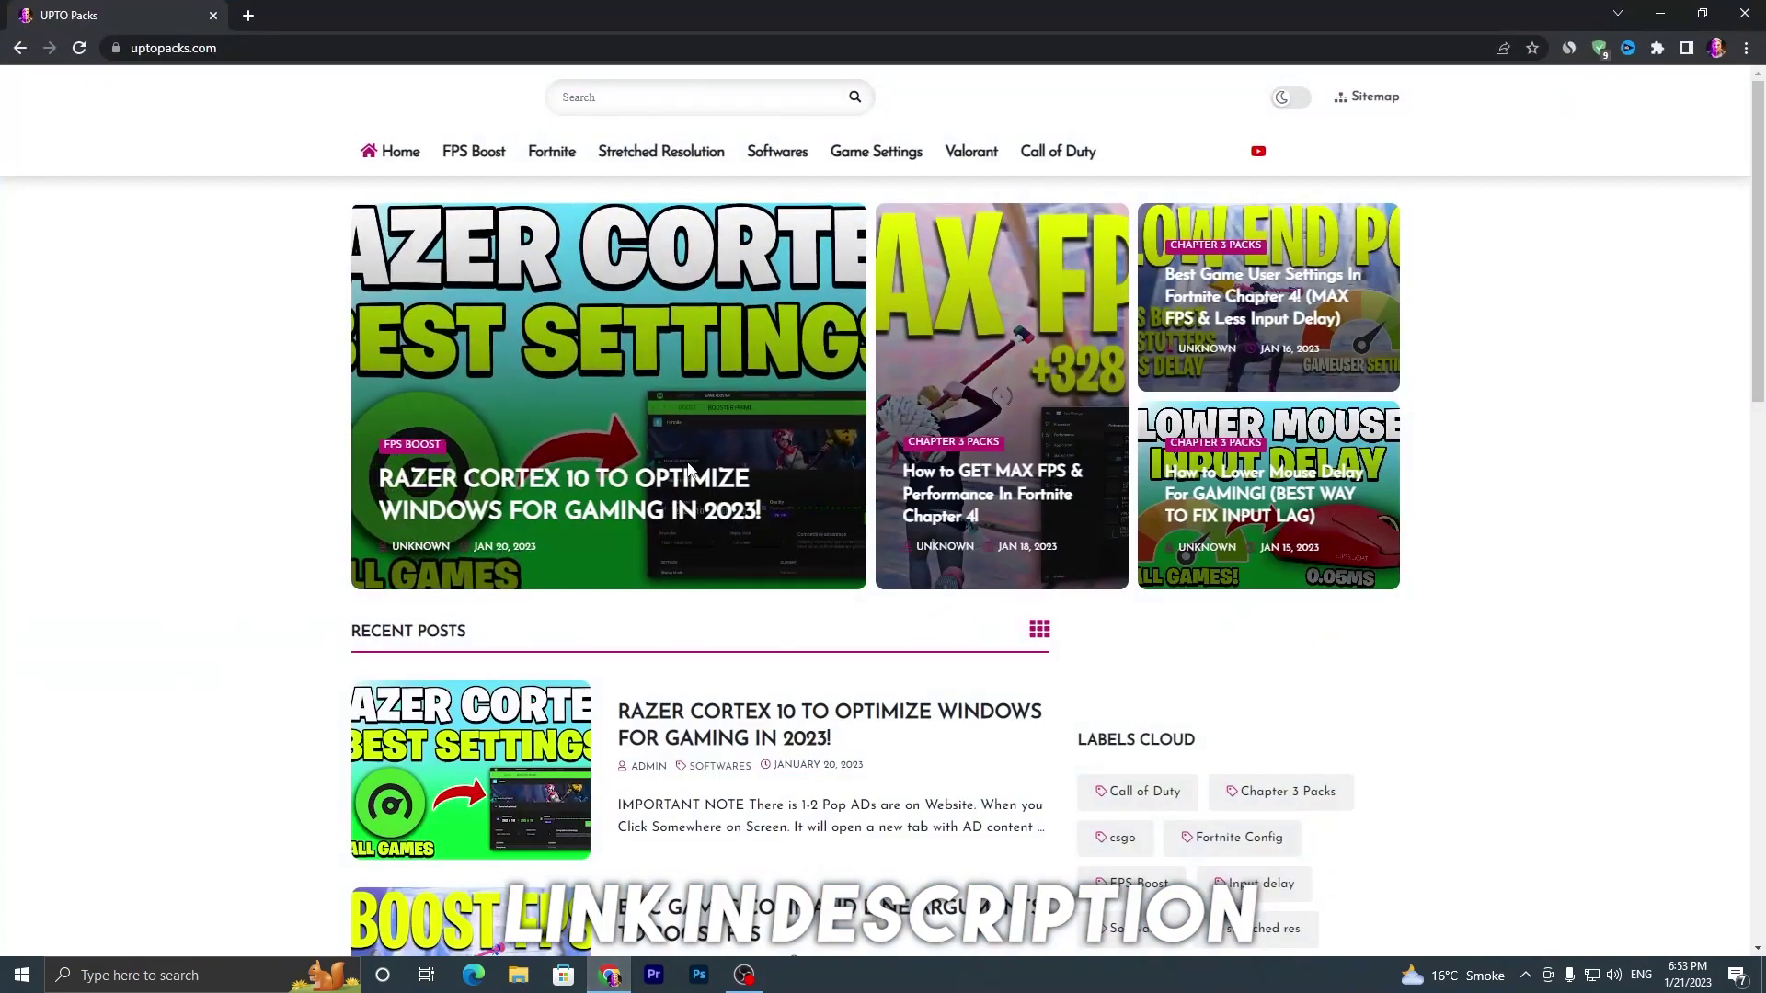
pyautogui.click(642, 96)
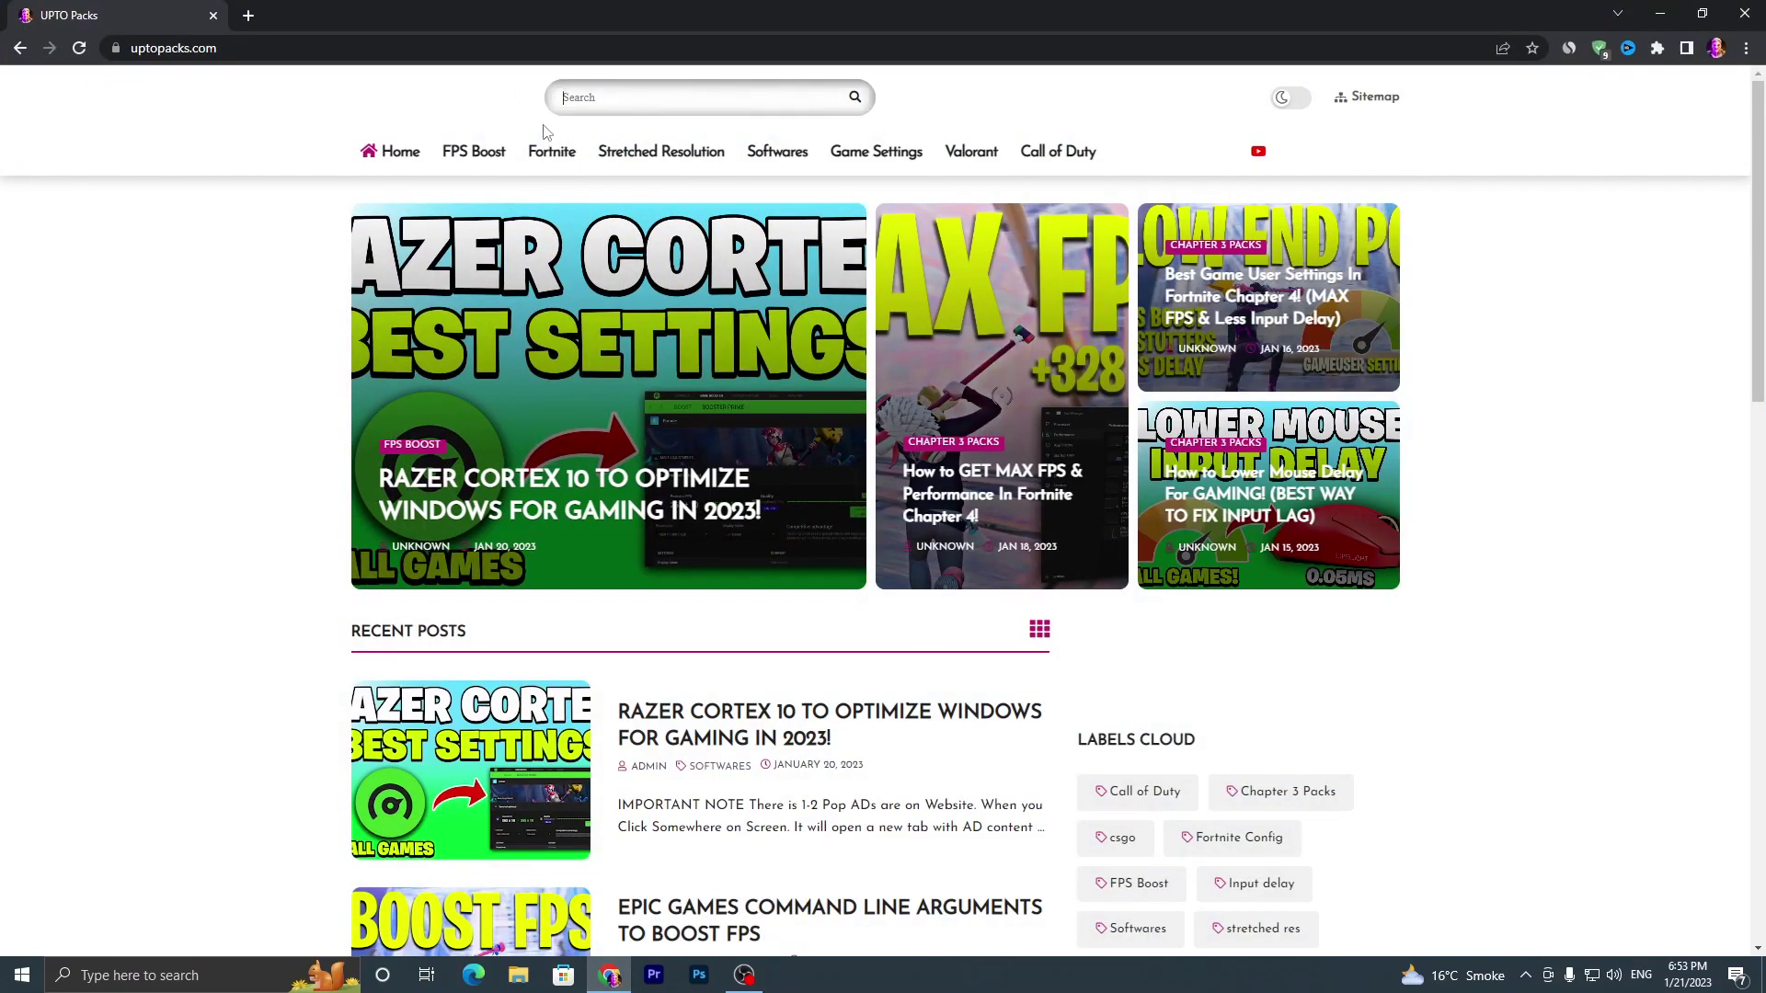
pyautogui.write('msi')
pyautogui.press('Return')
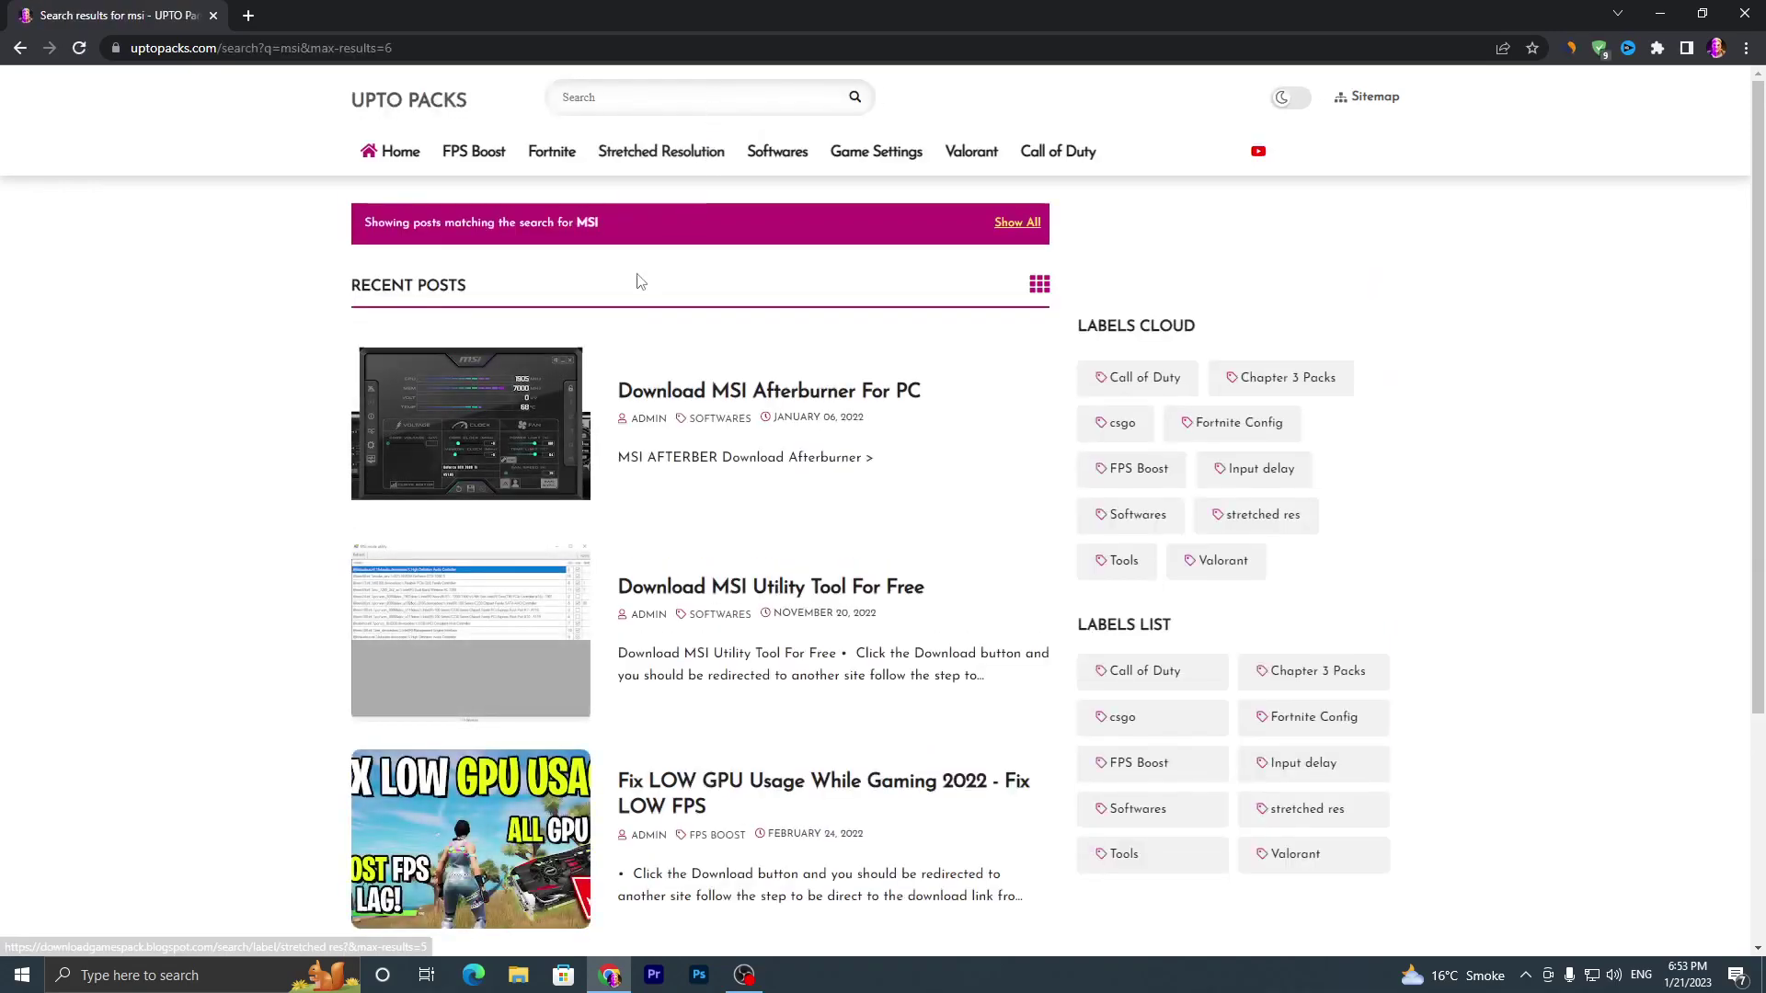
# Step: Open the Download MSI Utility Tool For Free post and its download link in a new tab
pyautogui.scroll(-3, 570, 437)
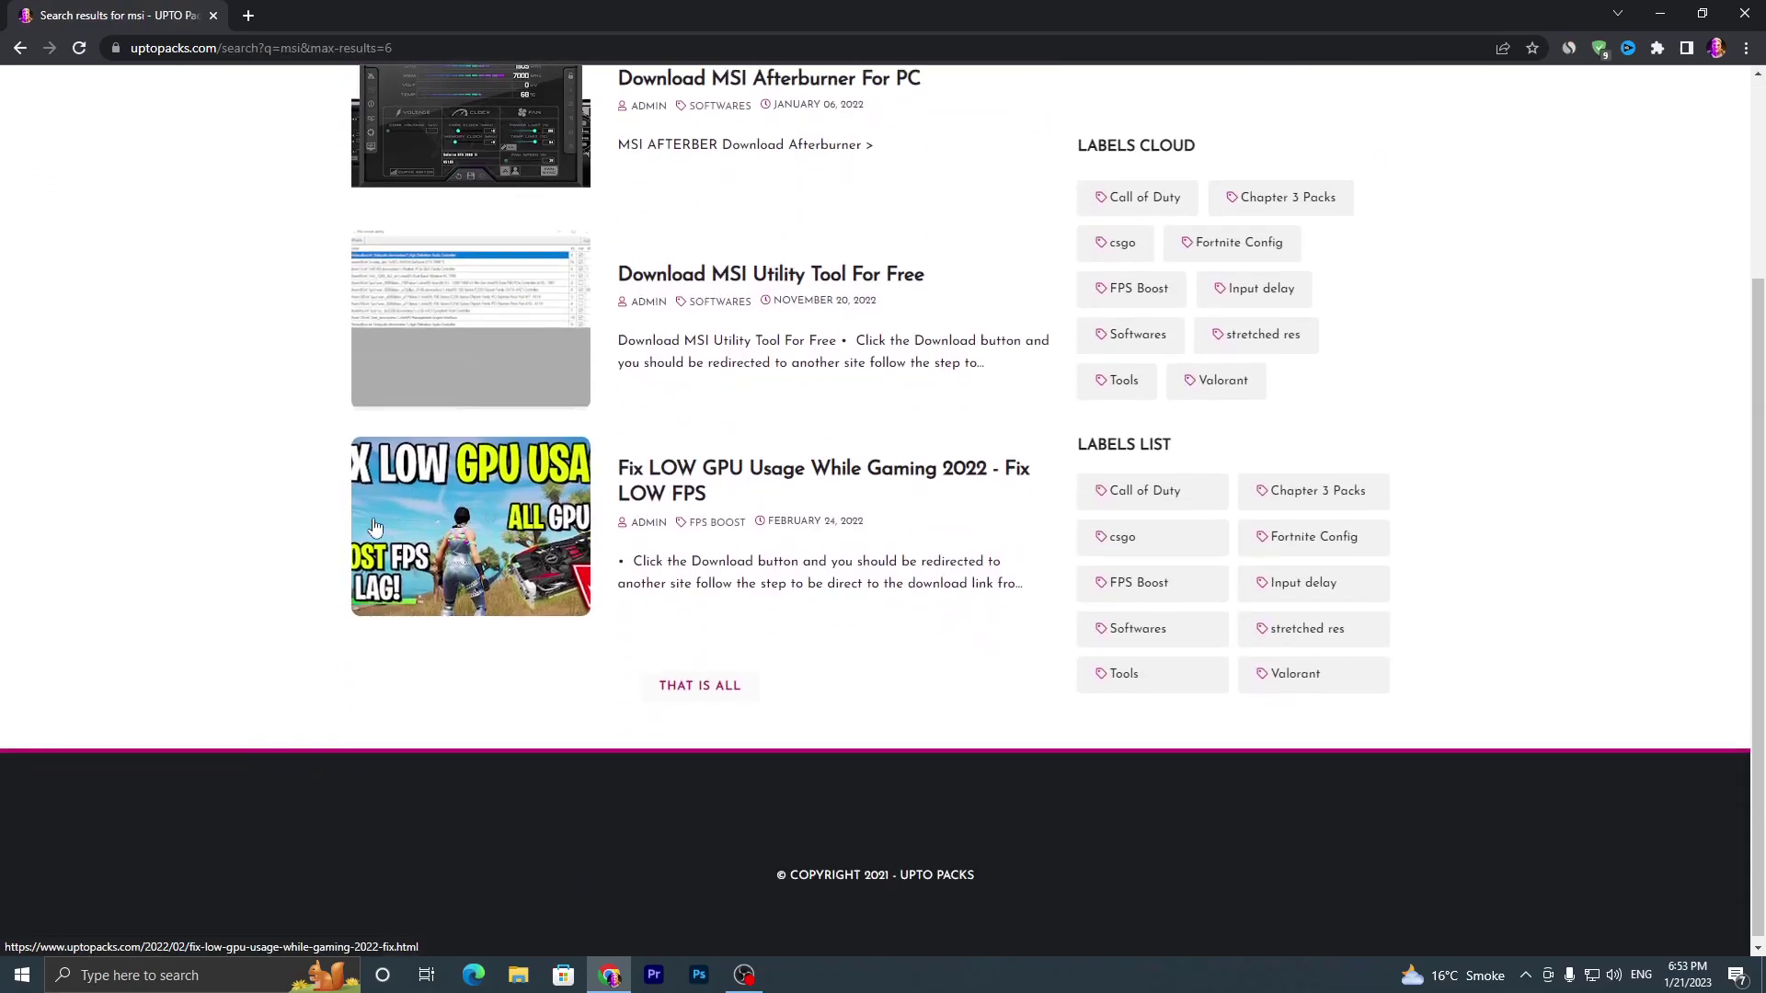
pyautogui.scroll(3, 446, 434)
pyautogui.scroll(1, 446, 434)
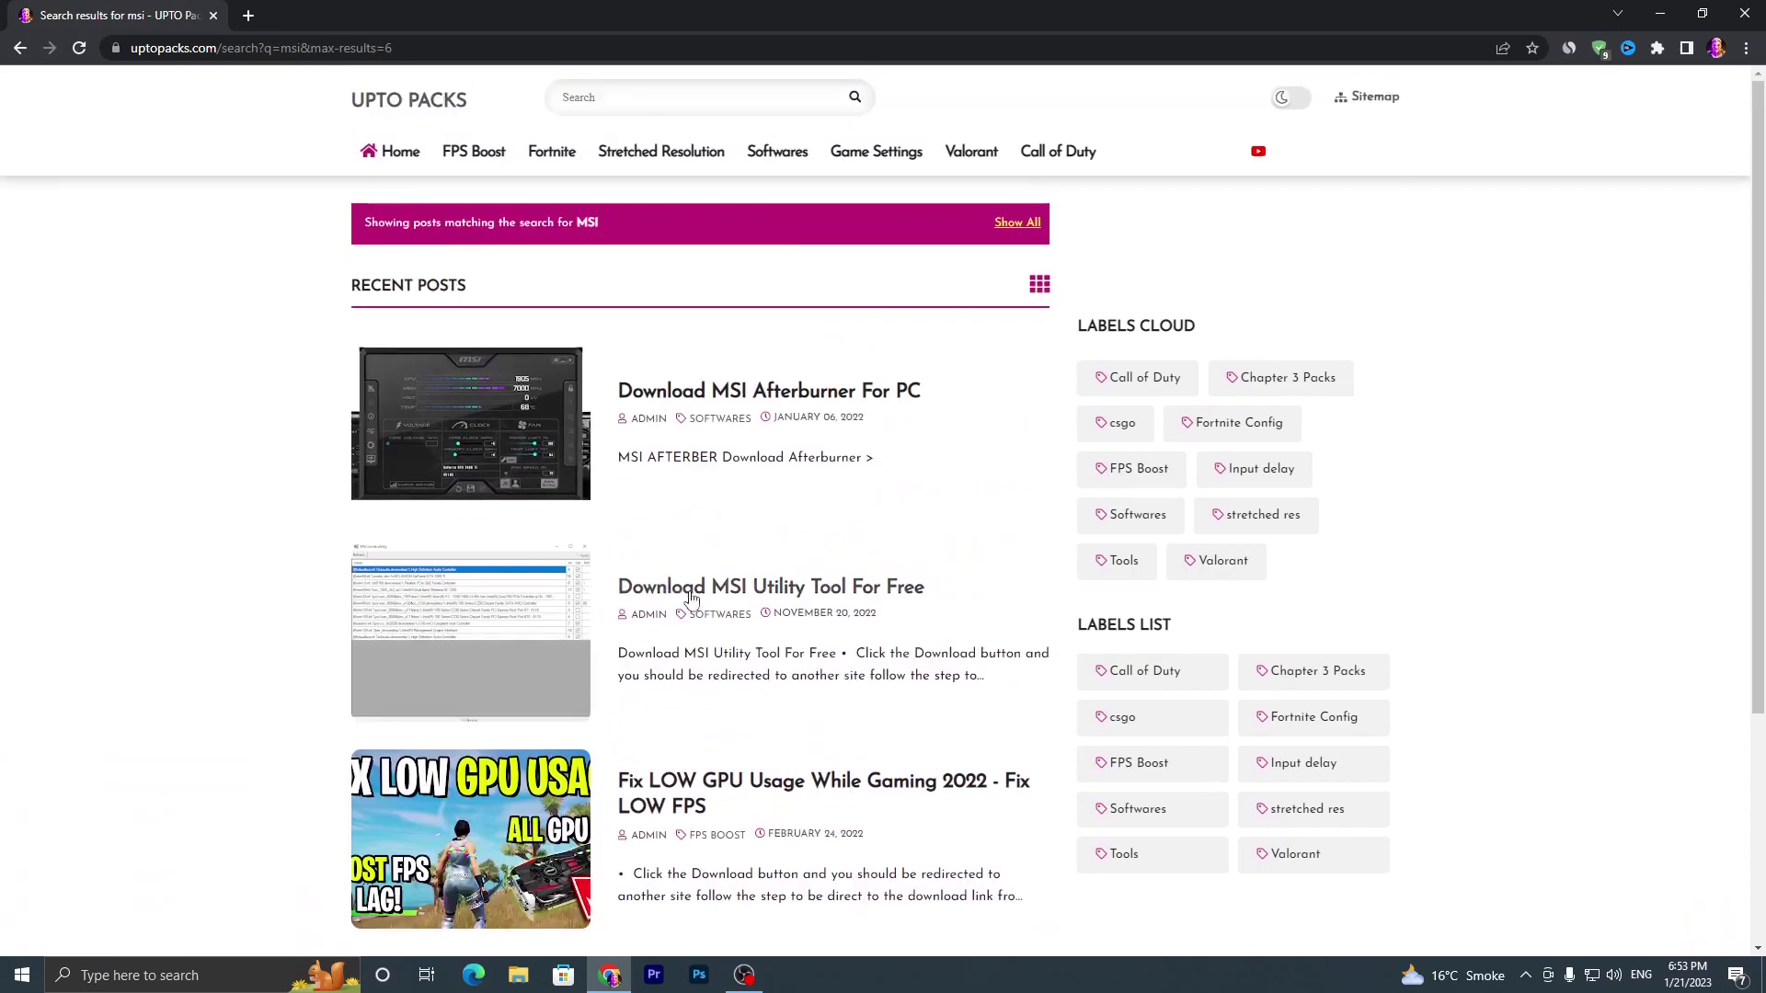
pyautogui.click(488, 635)
pyautogui.scroll(-6, 644, 487)
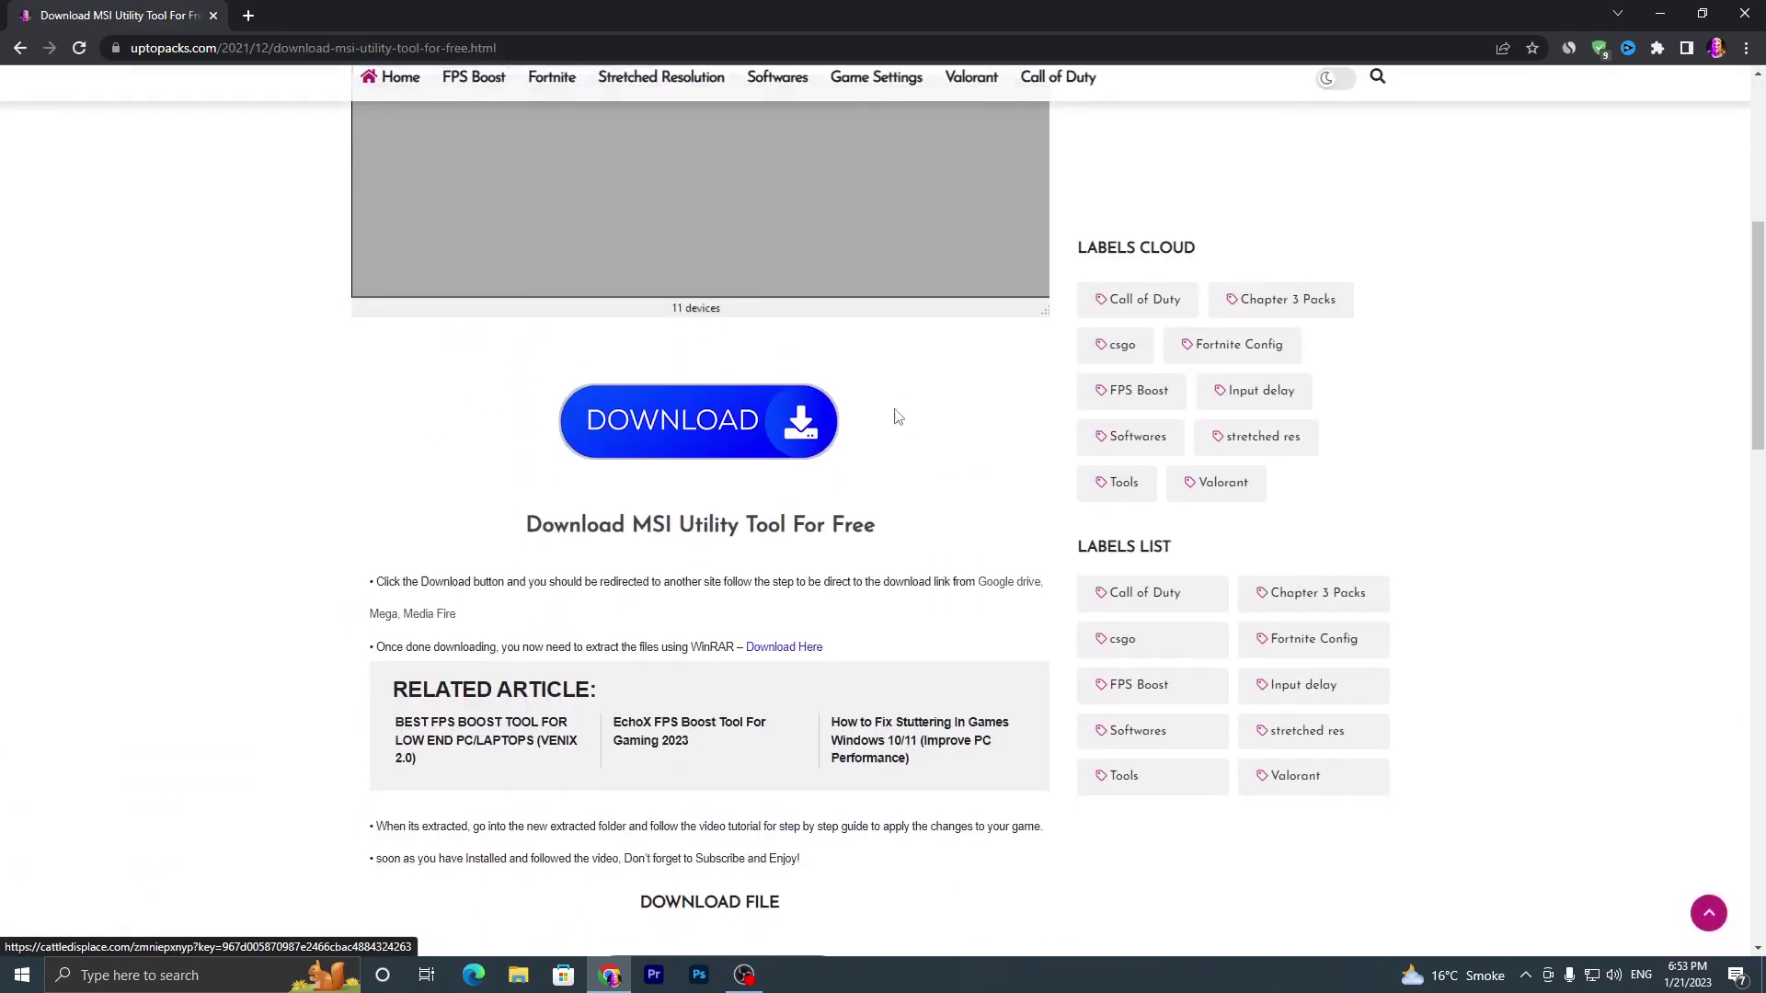
pyautogui.scroll(-6, 898, 417)
pyautogui.click(738, 472)
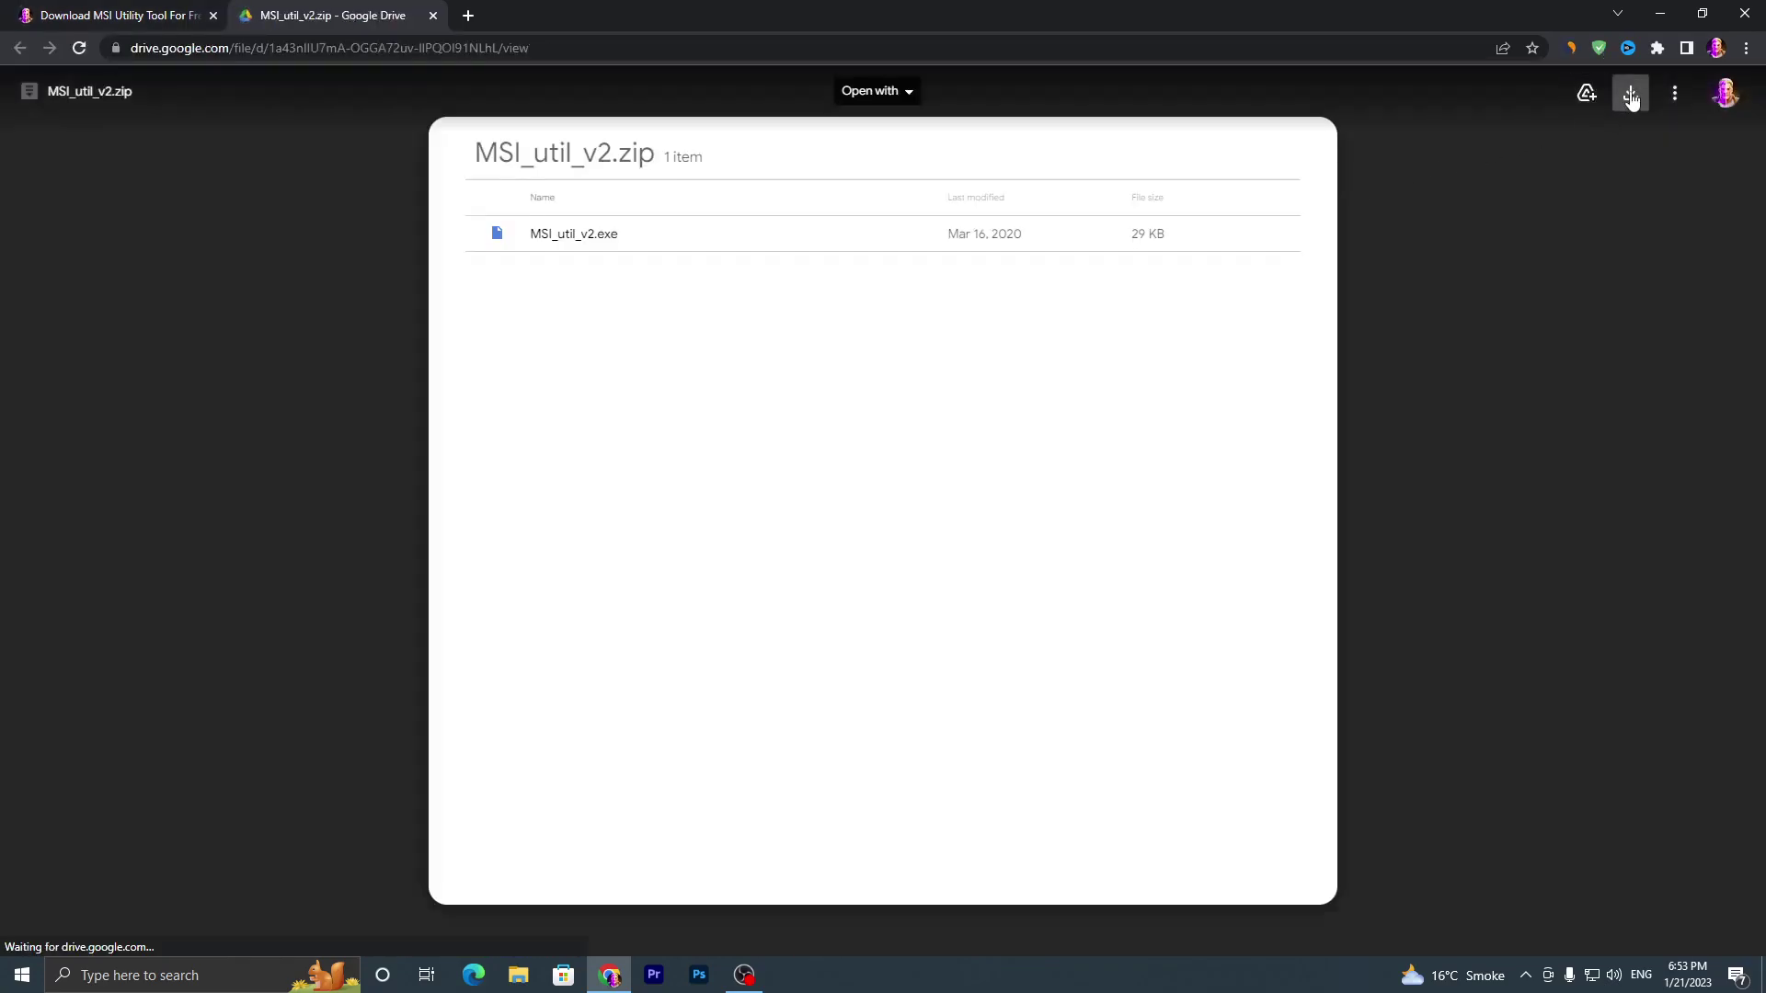
# Step: Download MSI_util_v2.zip from Google Drive through IDM and drag it onto the desktop
pyautogui.click(1630, 93)
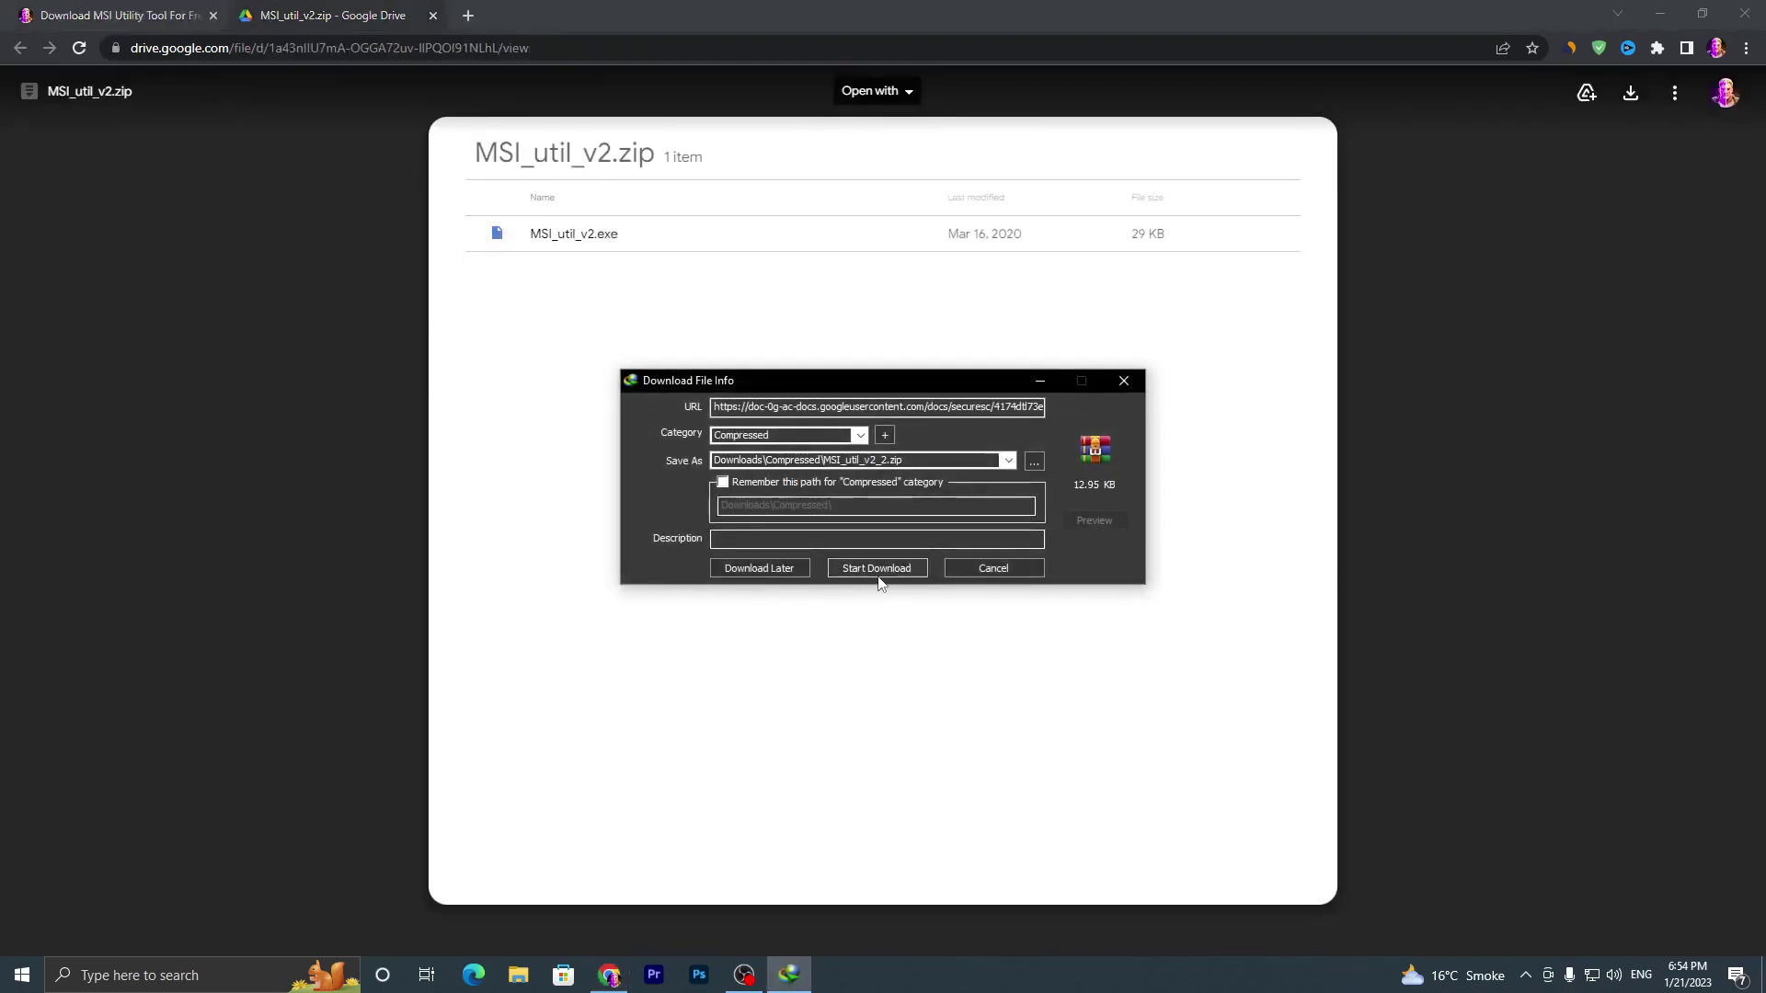
pyautogui.click(874, 567)
pyautogui.click(1660, 13)
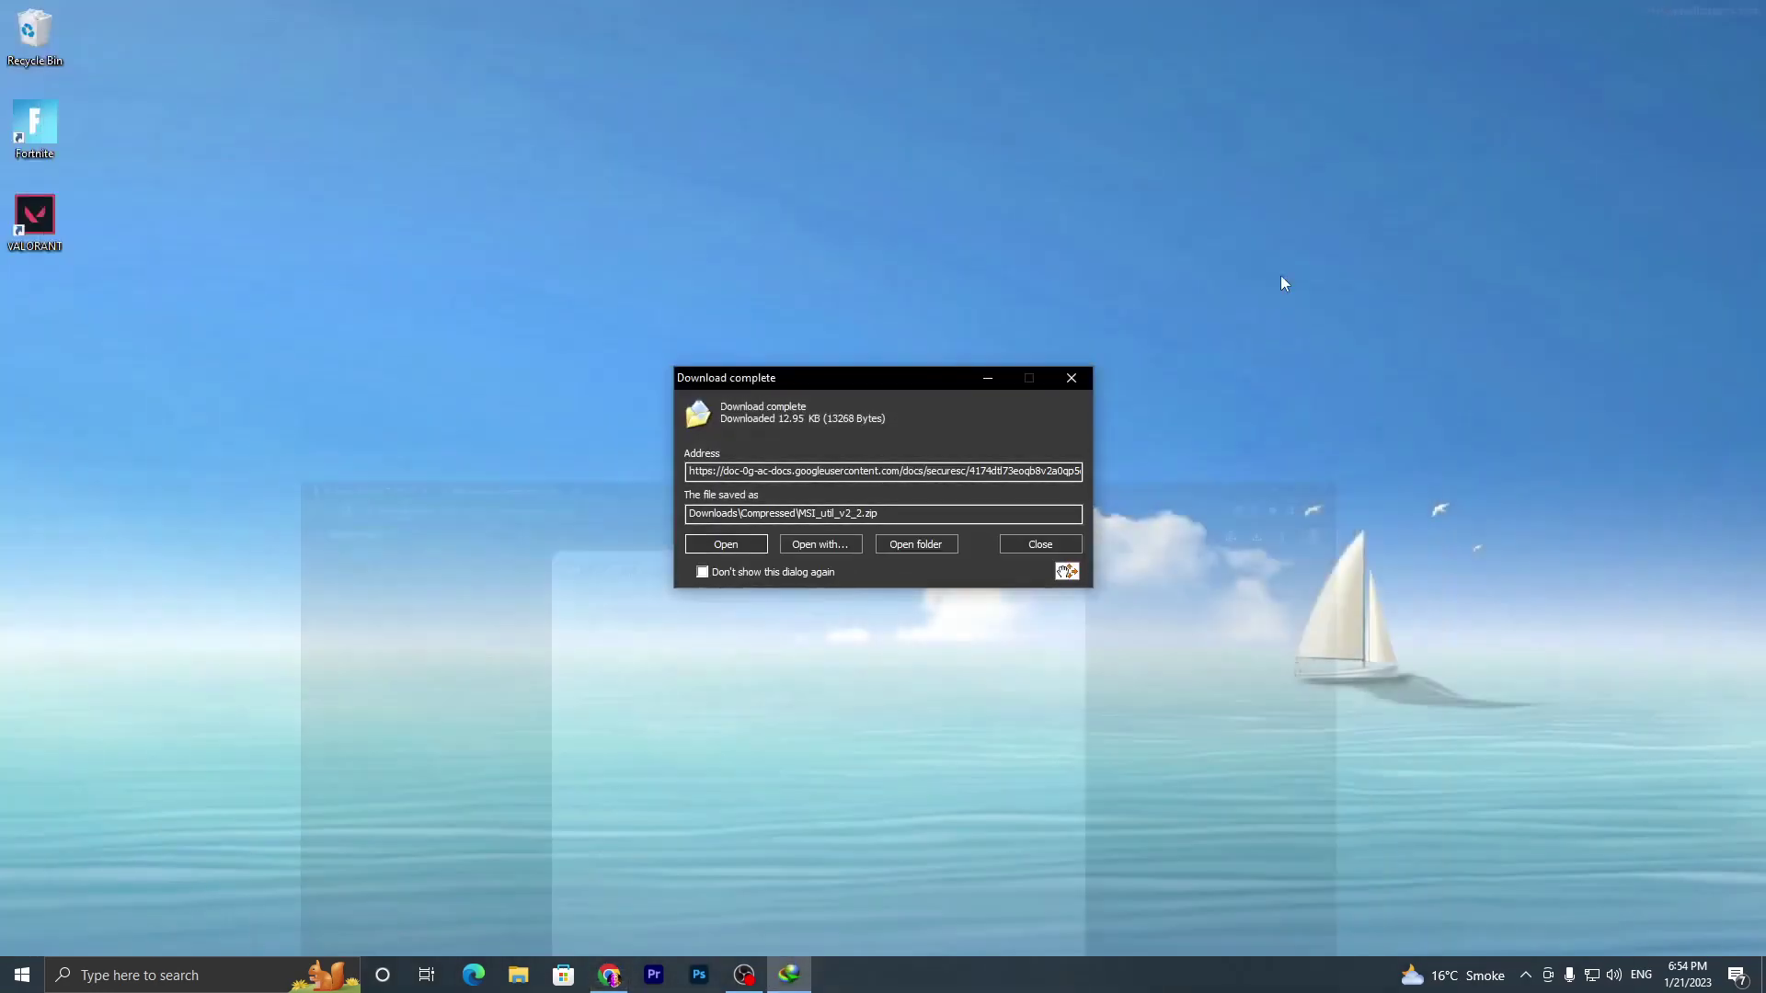
pyautogui.moveTo(1067, 571); pyautogui.dragTo(1161, 581)
# Step: Back on the uptopacks tab, search the site for 'throttle'
pyautogui.click(1071, 378)
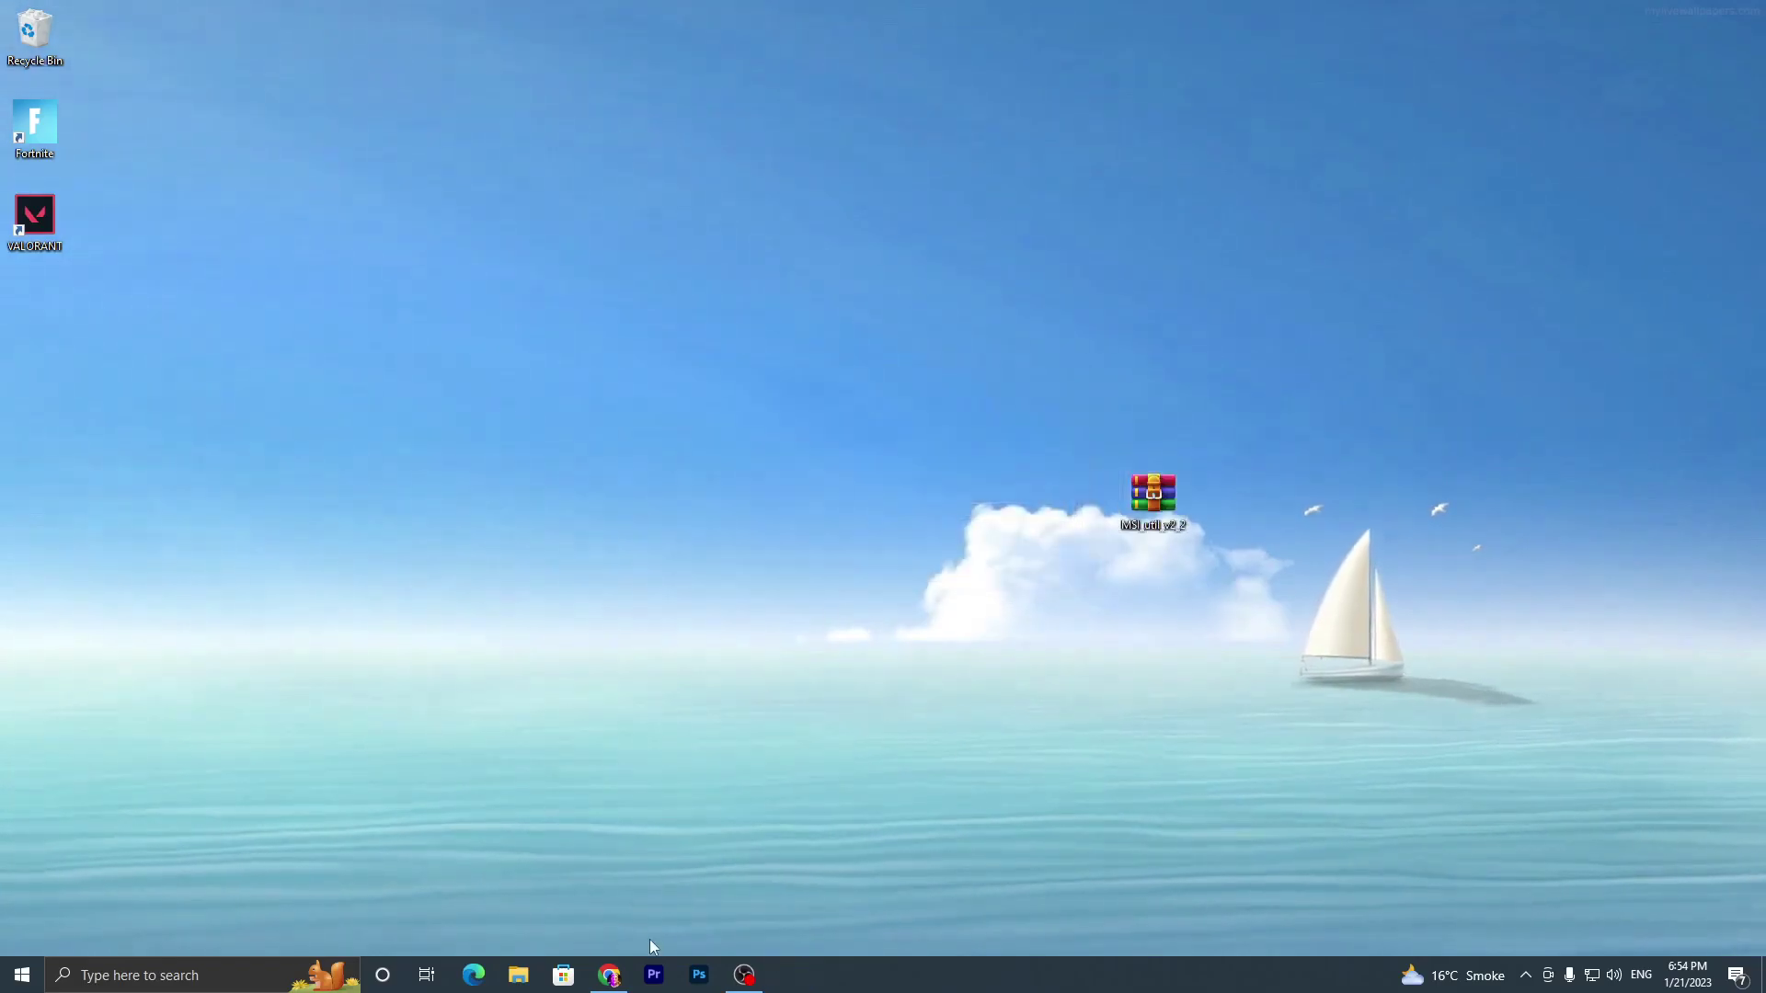
pyautogui.click(609, 975)
pyautogui.click(164, 10)
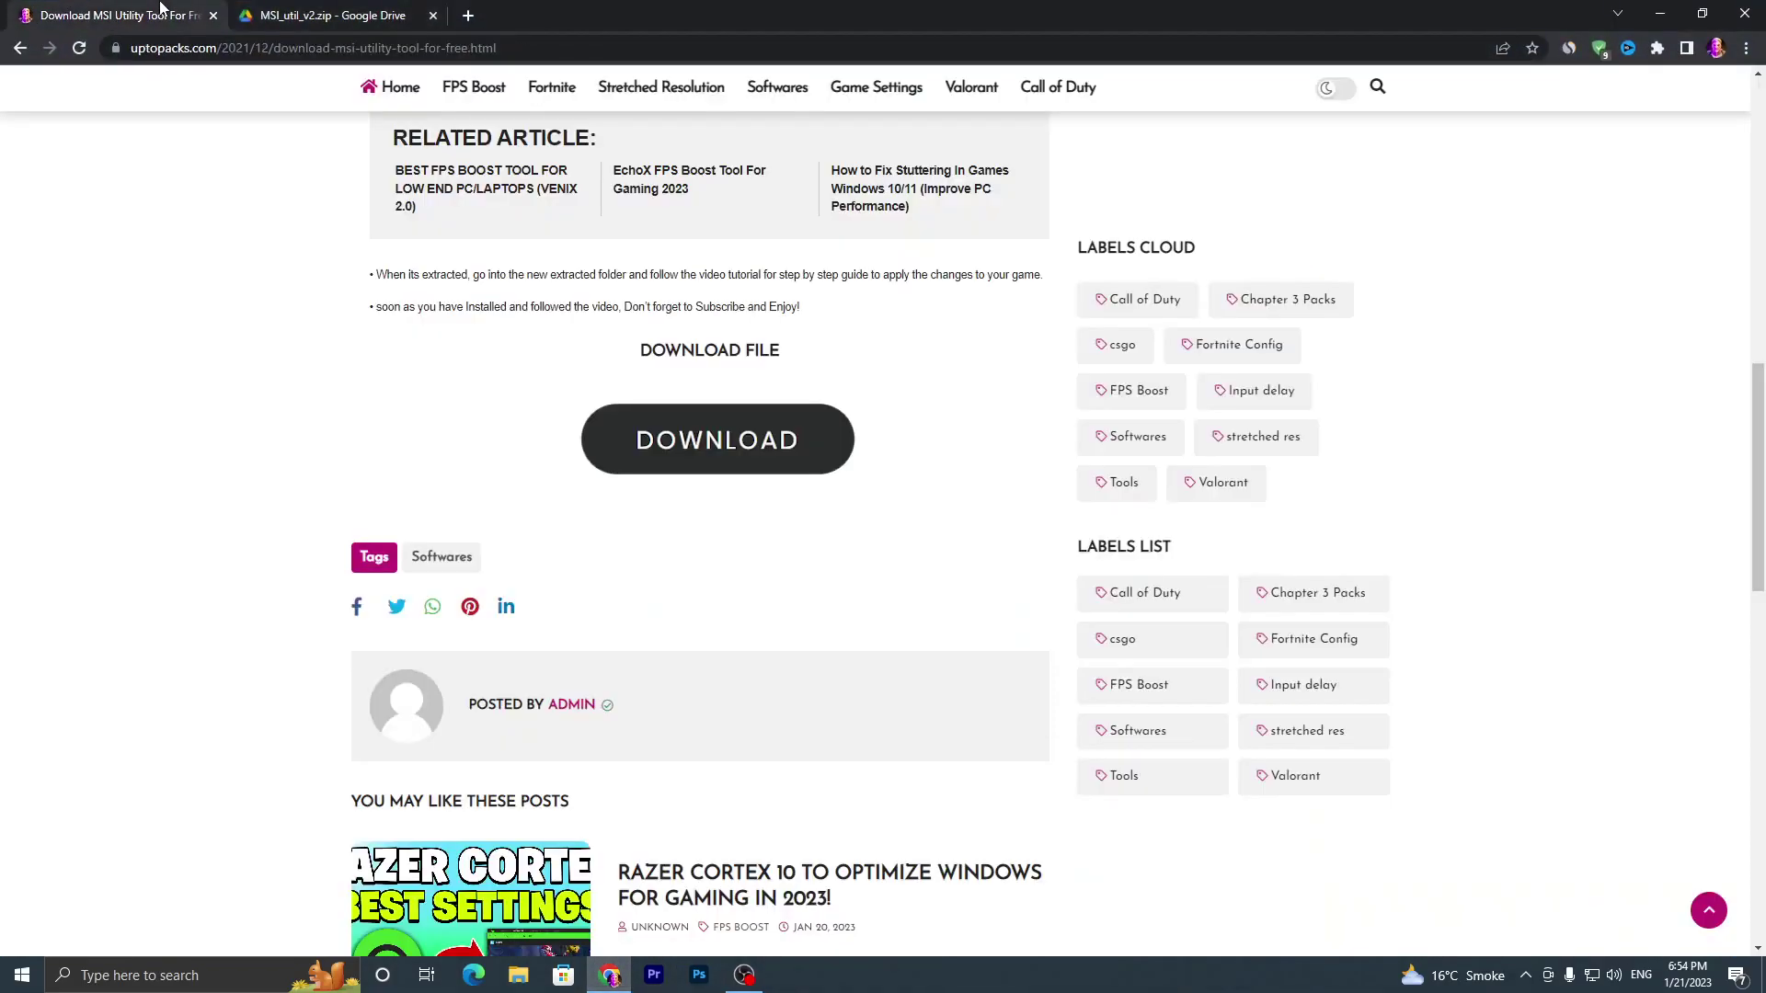
pyautogui.scroll(12, 258, 313)
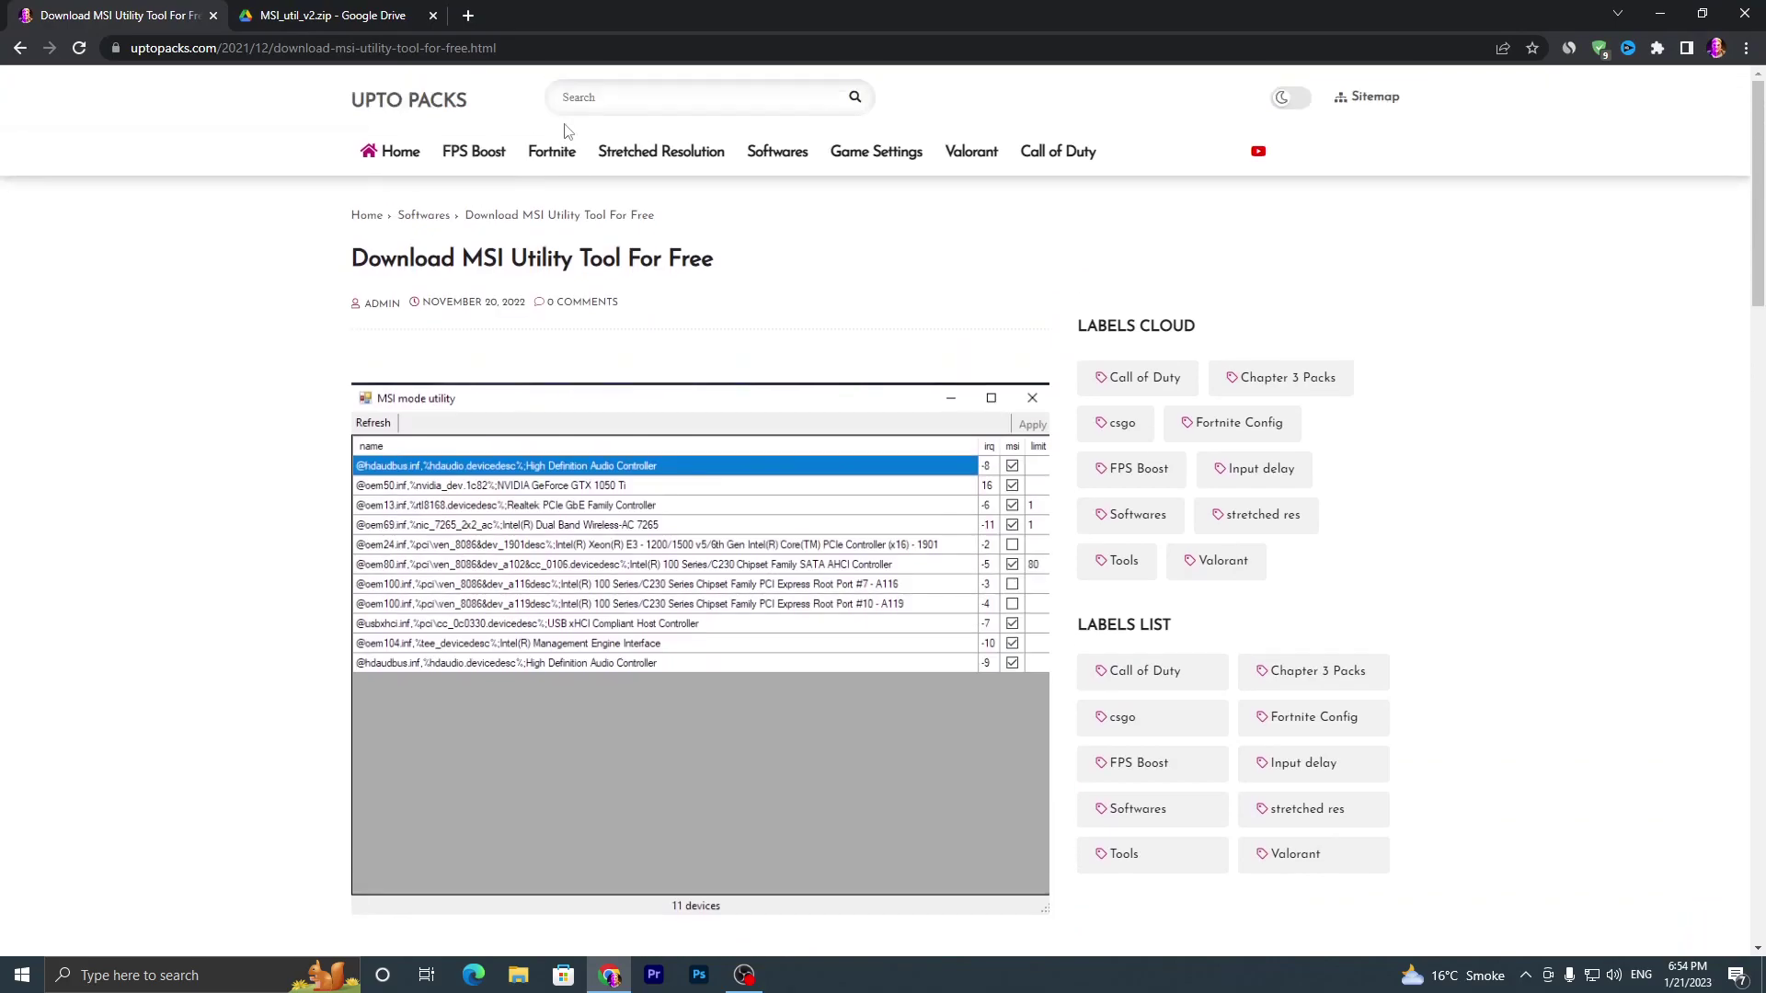
pyautogui.click(596, 100)
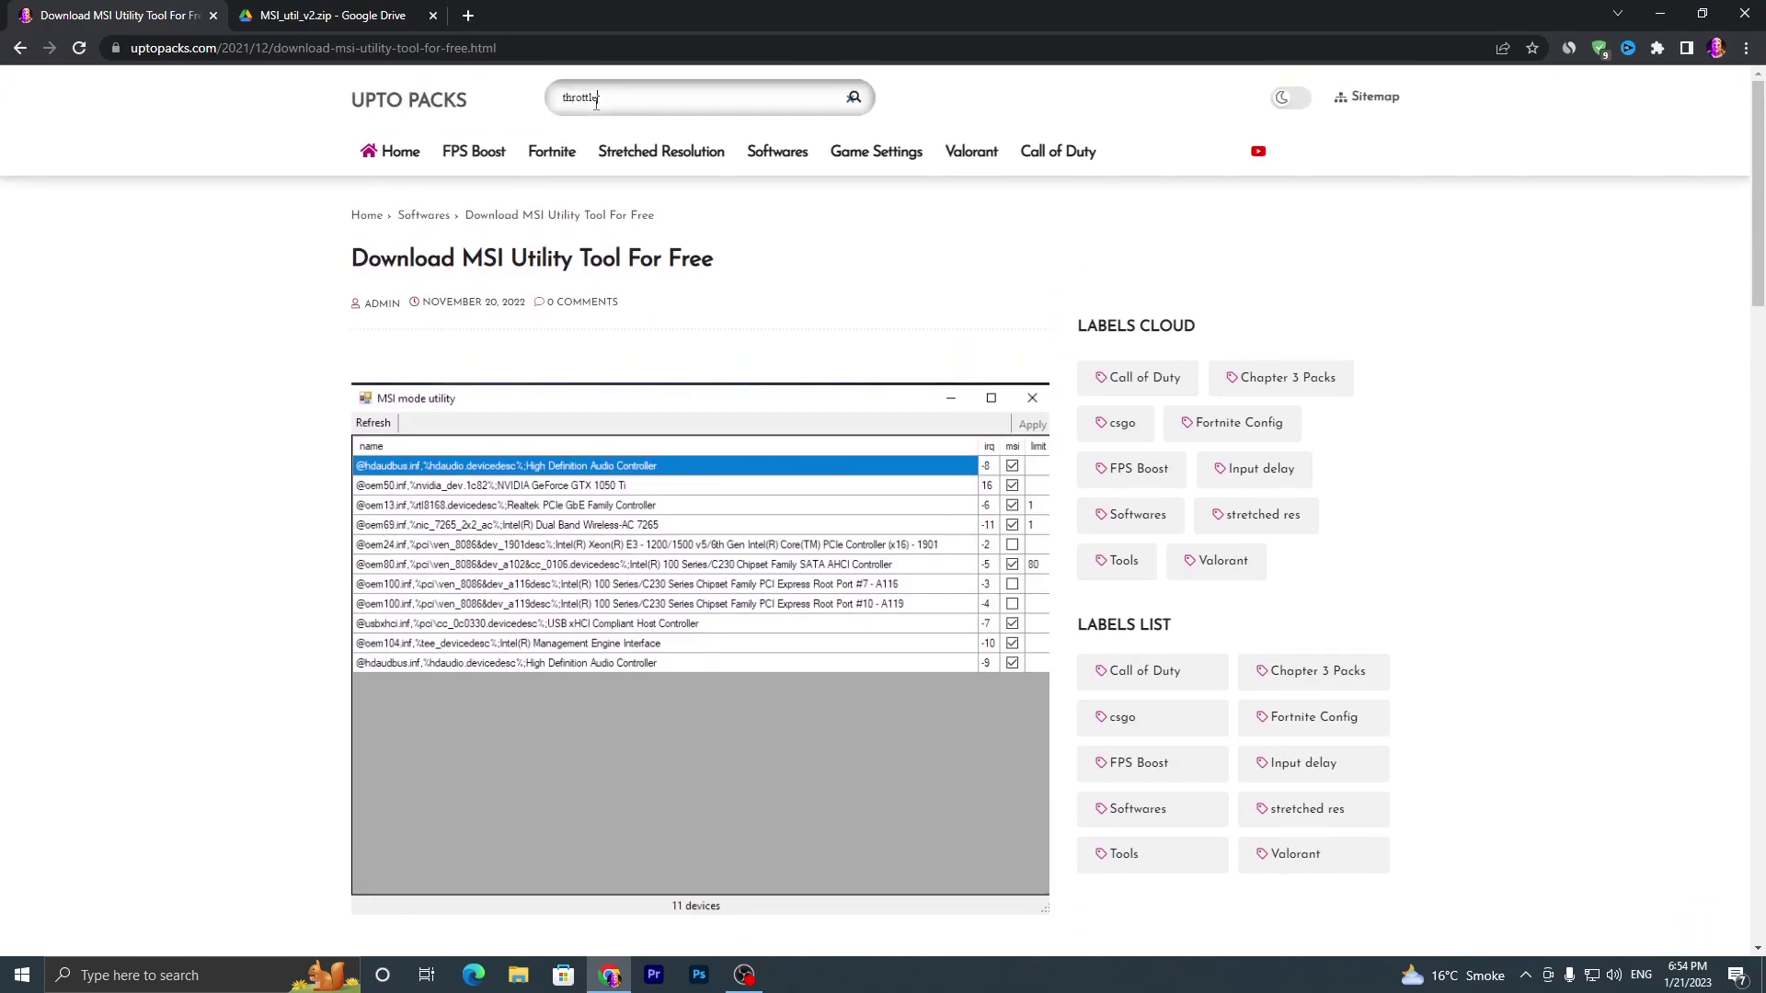
pyautogui.press('Return')
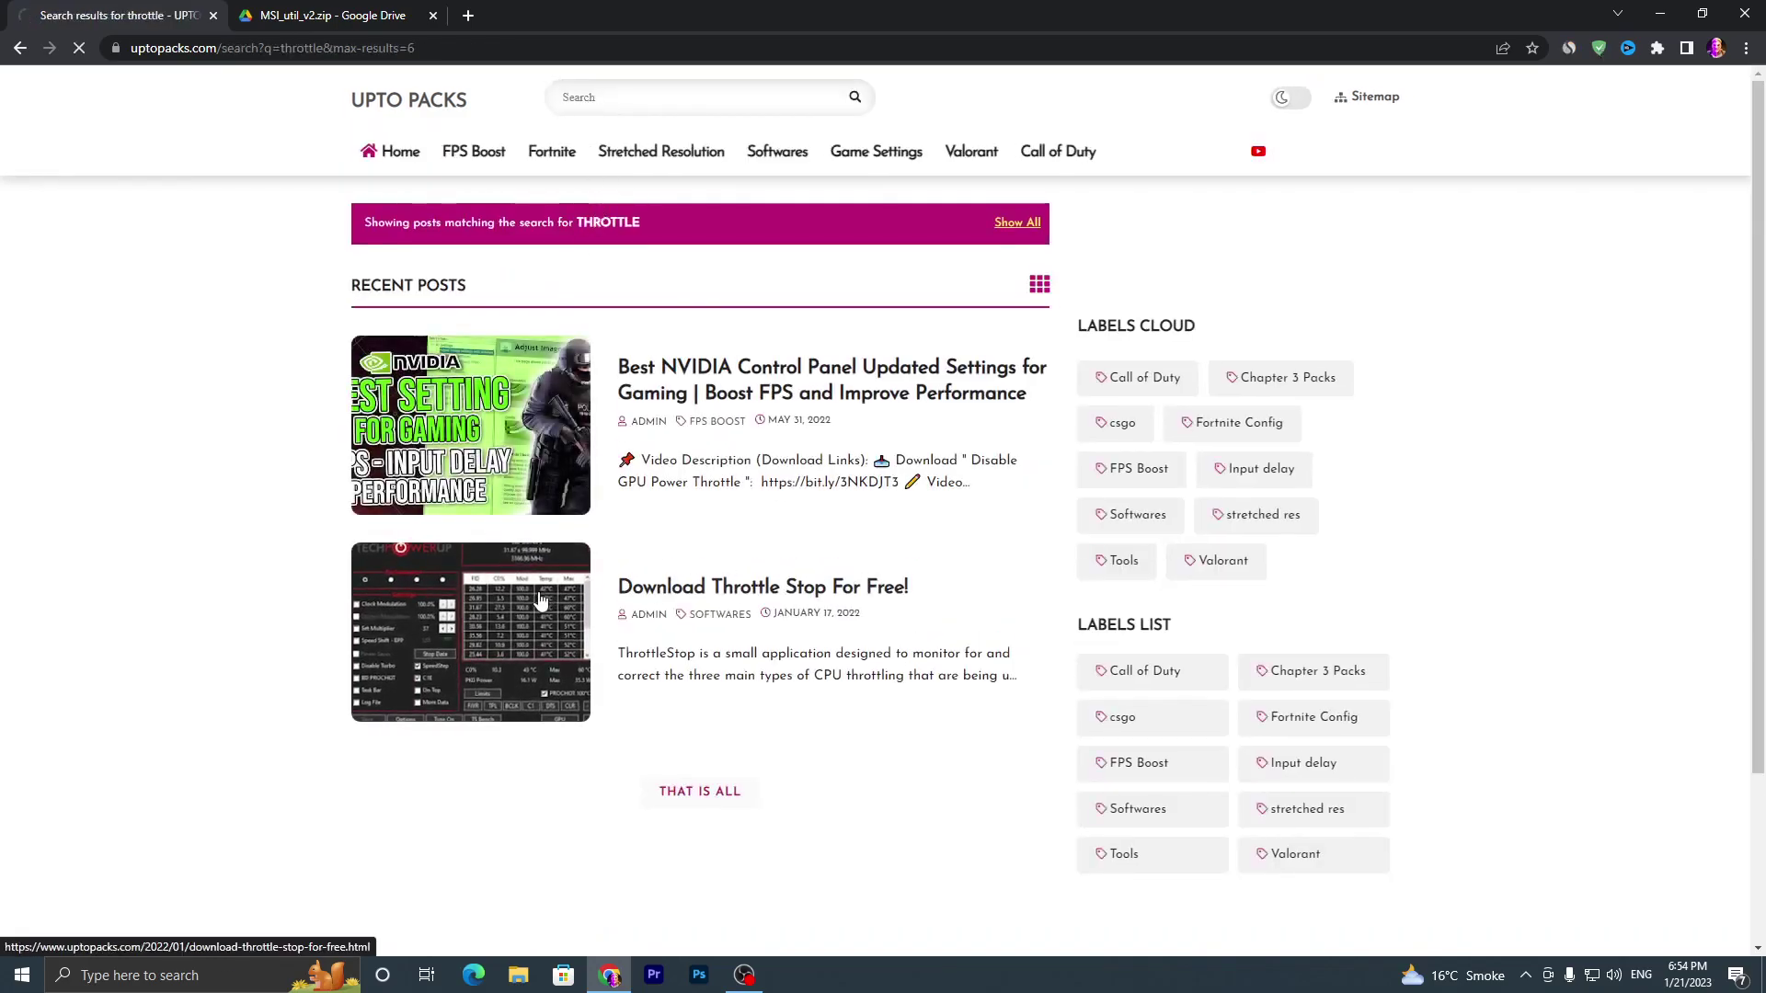
# Step: Open the Download Throttle Stop For Free post and download ThrottleStop_9.4.zip to the desktop
pyautogui.click(541, 600)
pyautogui.scroll(-10, 699, 690)
pyautogui.click(707, 696)
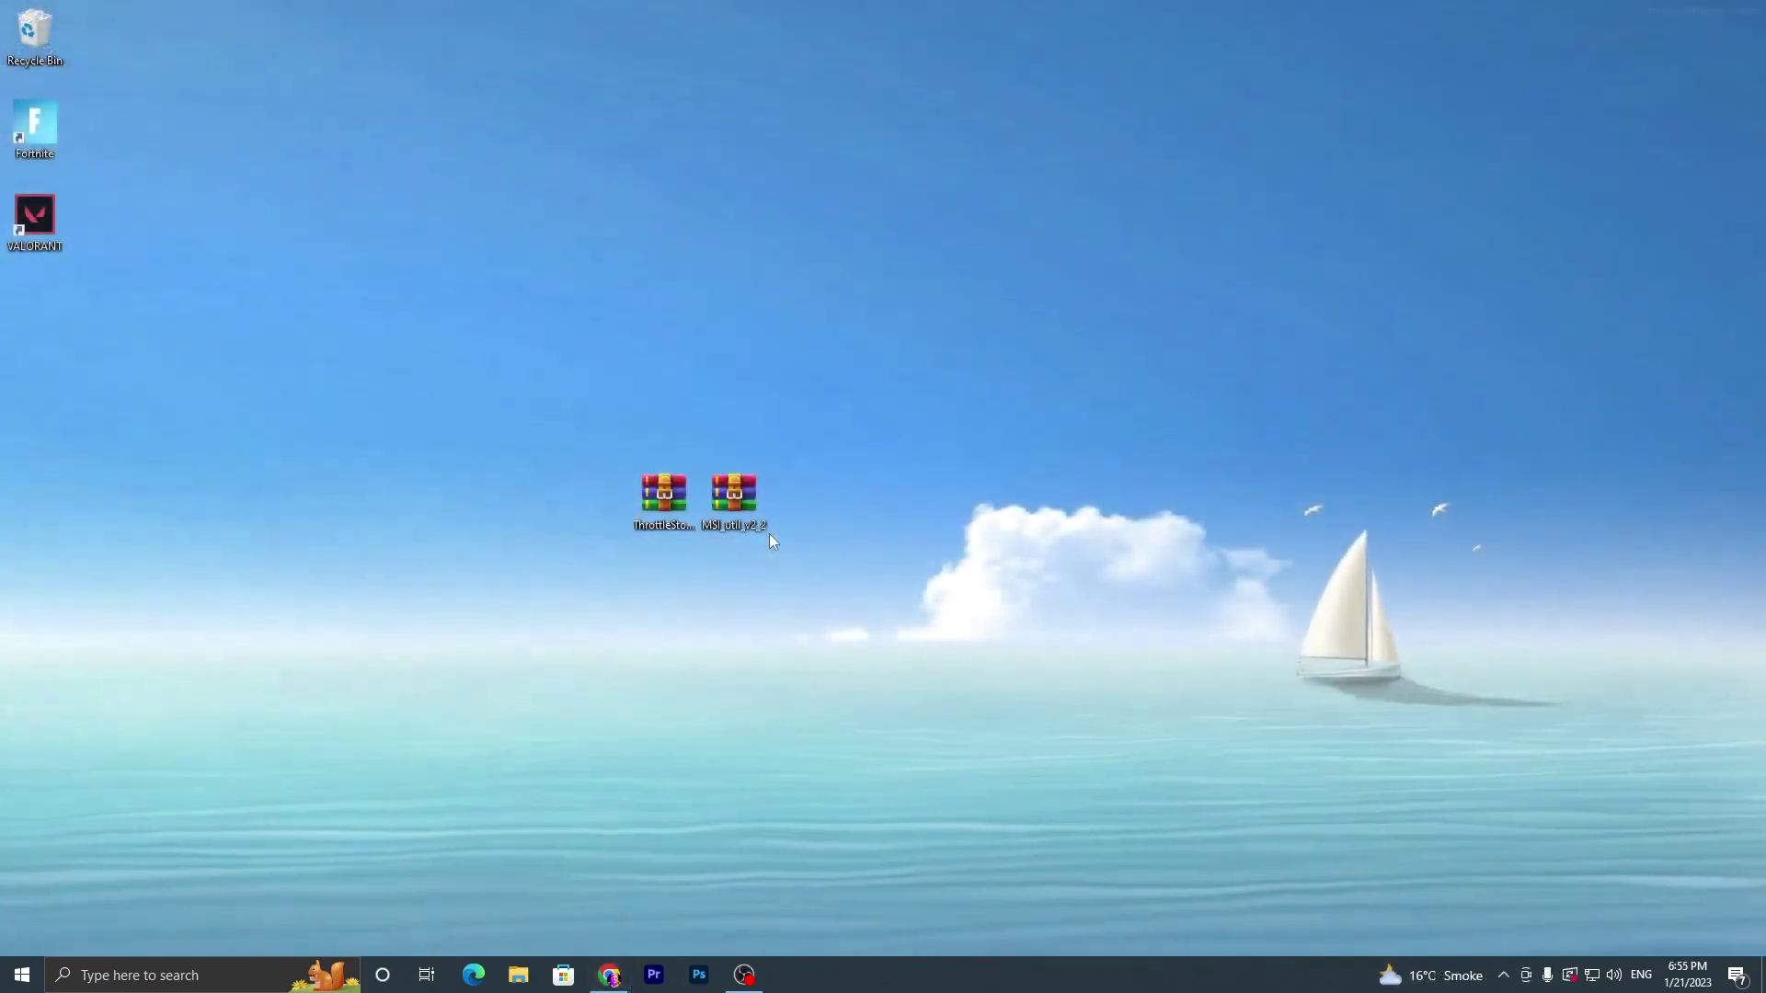
# Step: Open the MSI_util_v2_2.zip archive in WinRAR
pyautogui.moveTo(853, 422); pyautogui.dragTo(483, 590)
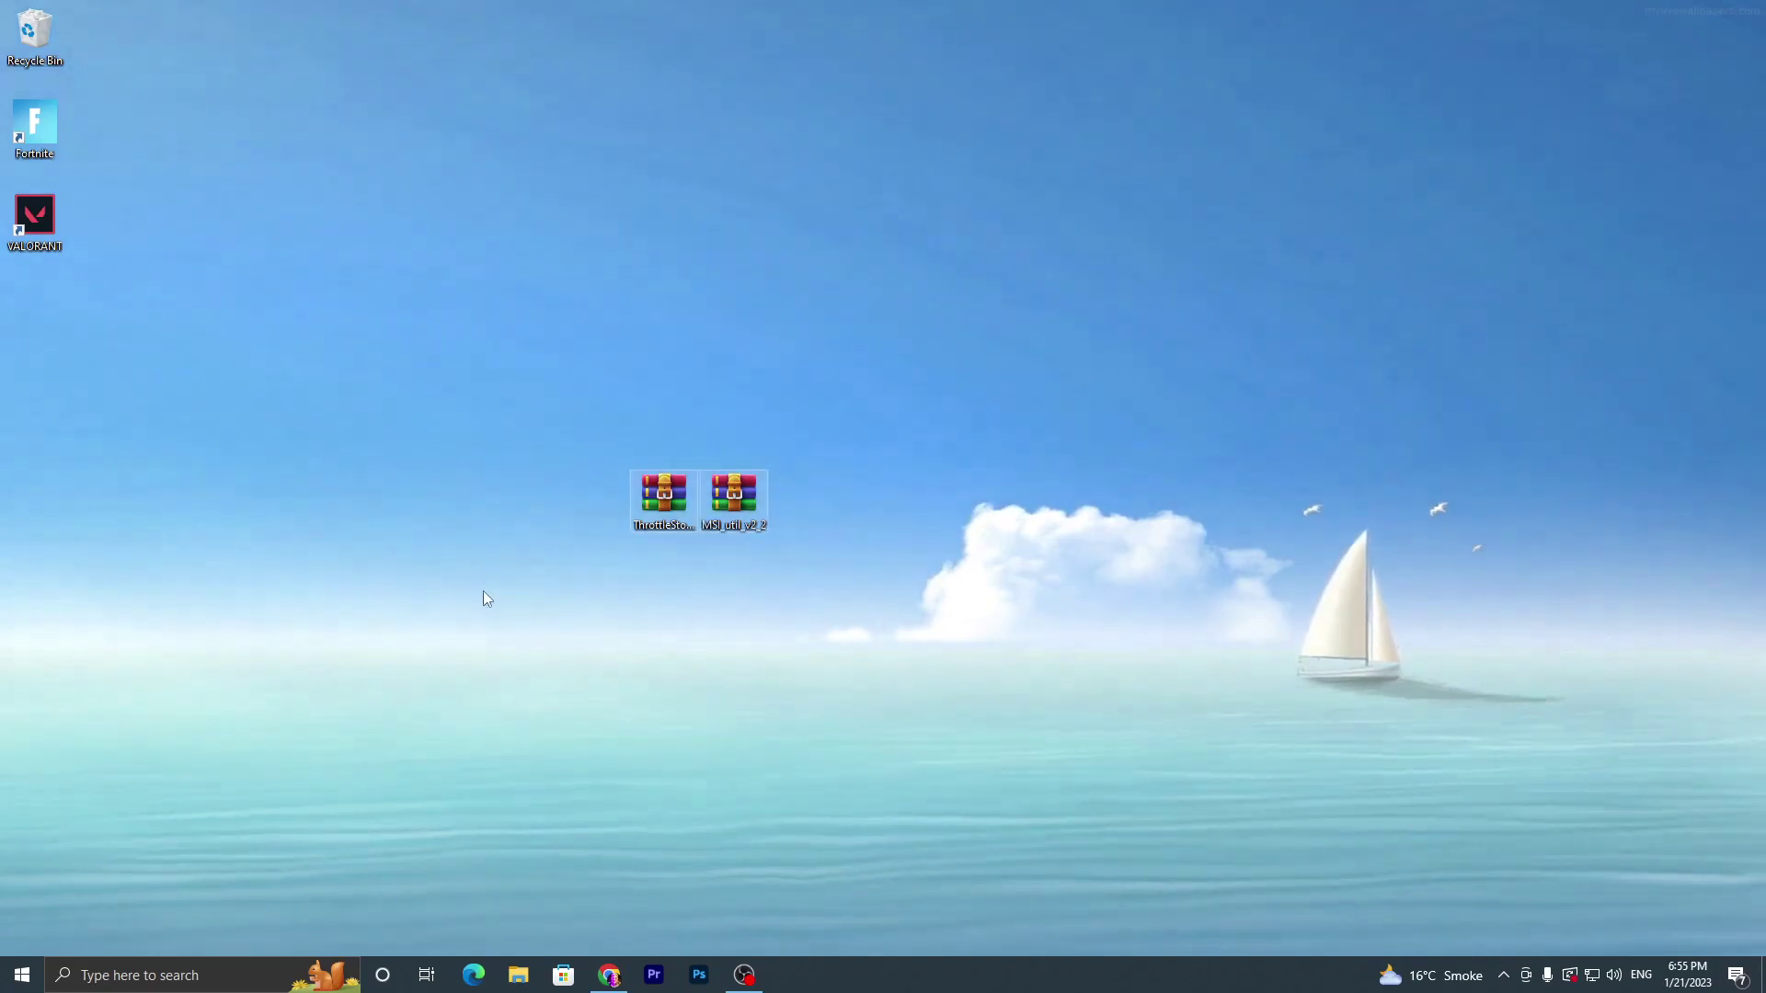
pyautogui.click(769, 631)
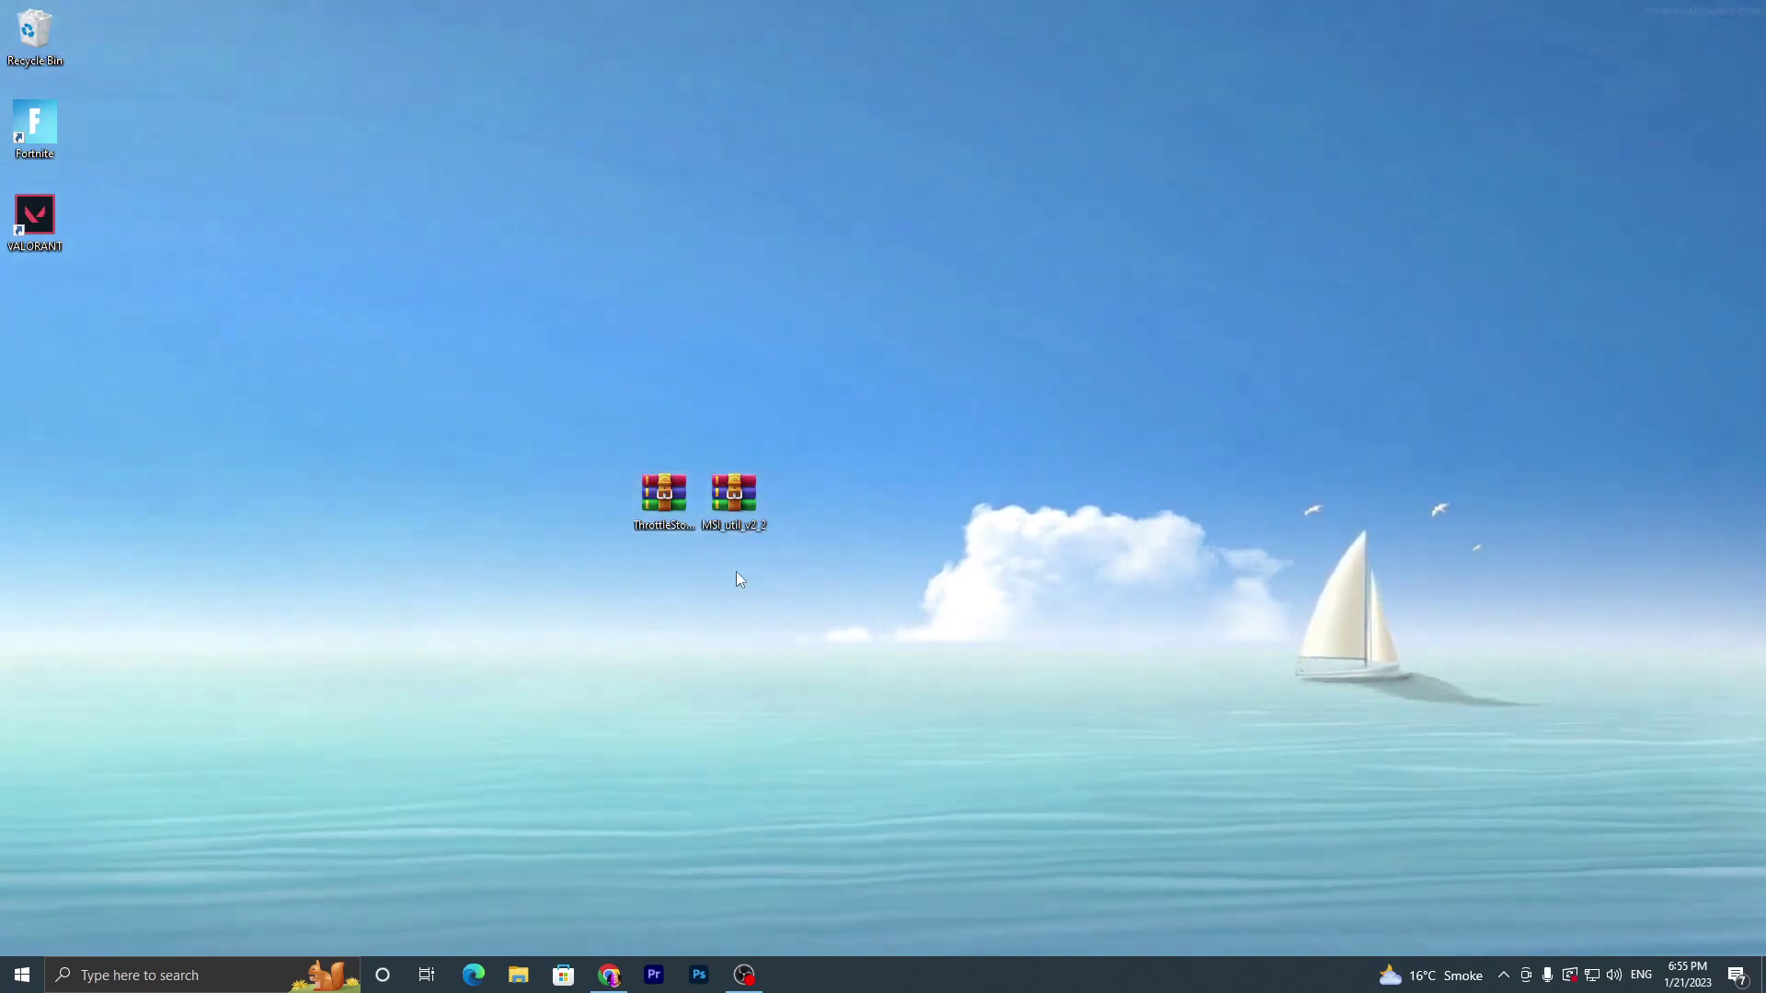
pyautogui.doubleClick(747, 501)
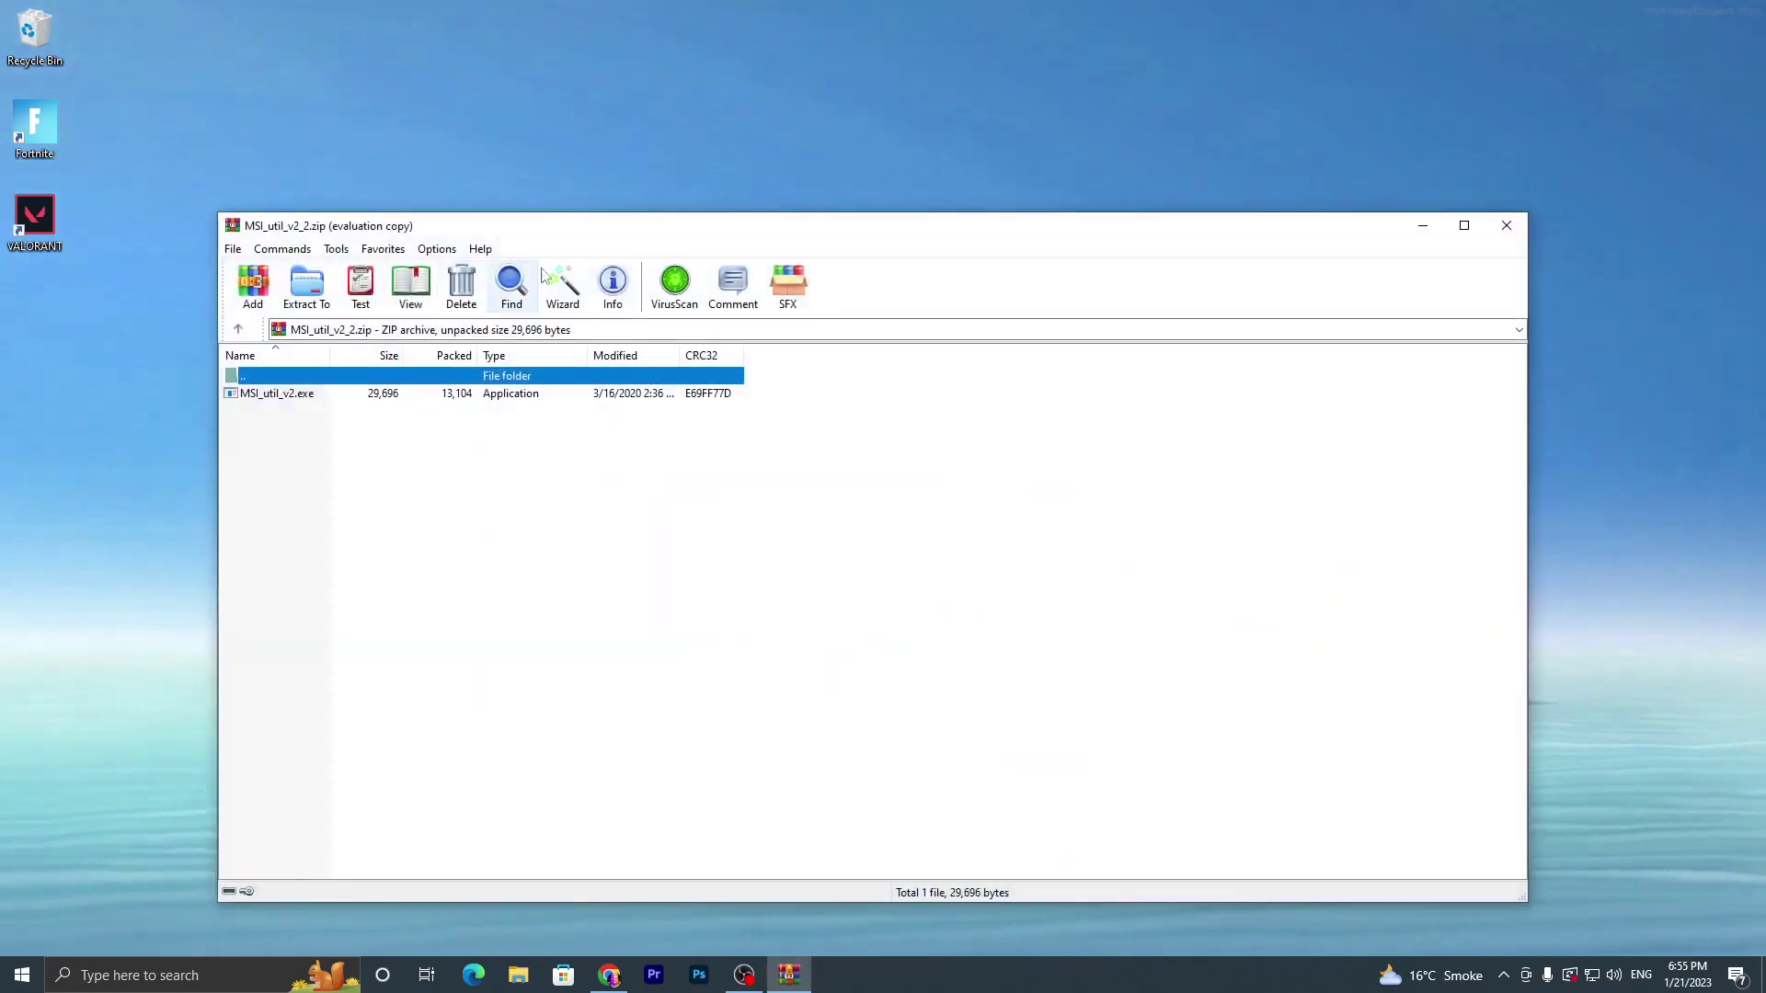
pyautogui.moveTo(588, 233); pyautogui.dragTo(1128, 295)
# Step: Extract MSI_util_v2.exe to the desktop, close WinRAR, and run it as administrator
pyautogui.moveTo(826, 448); pyautogui.dragTo(693, 395)
pyautogui.moveTo(1108, 293); pyautogui.dragTo(969, 316)
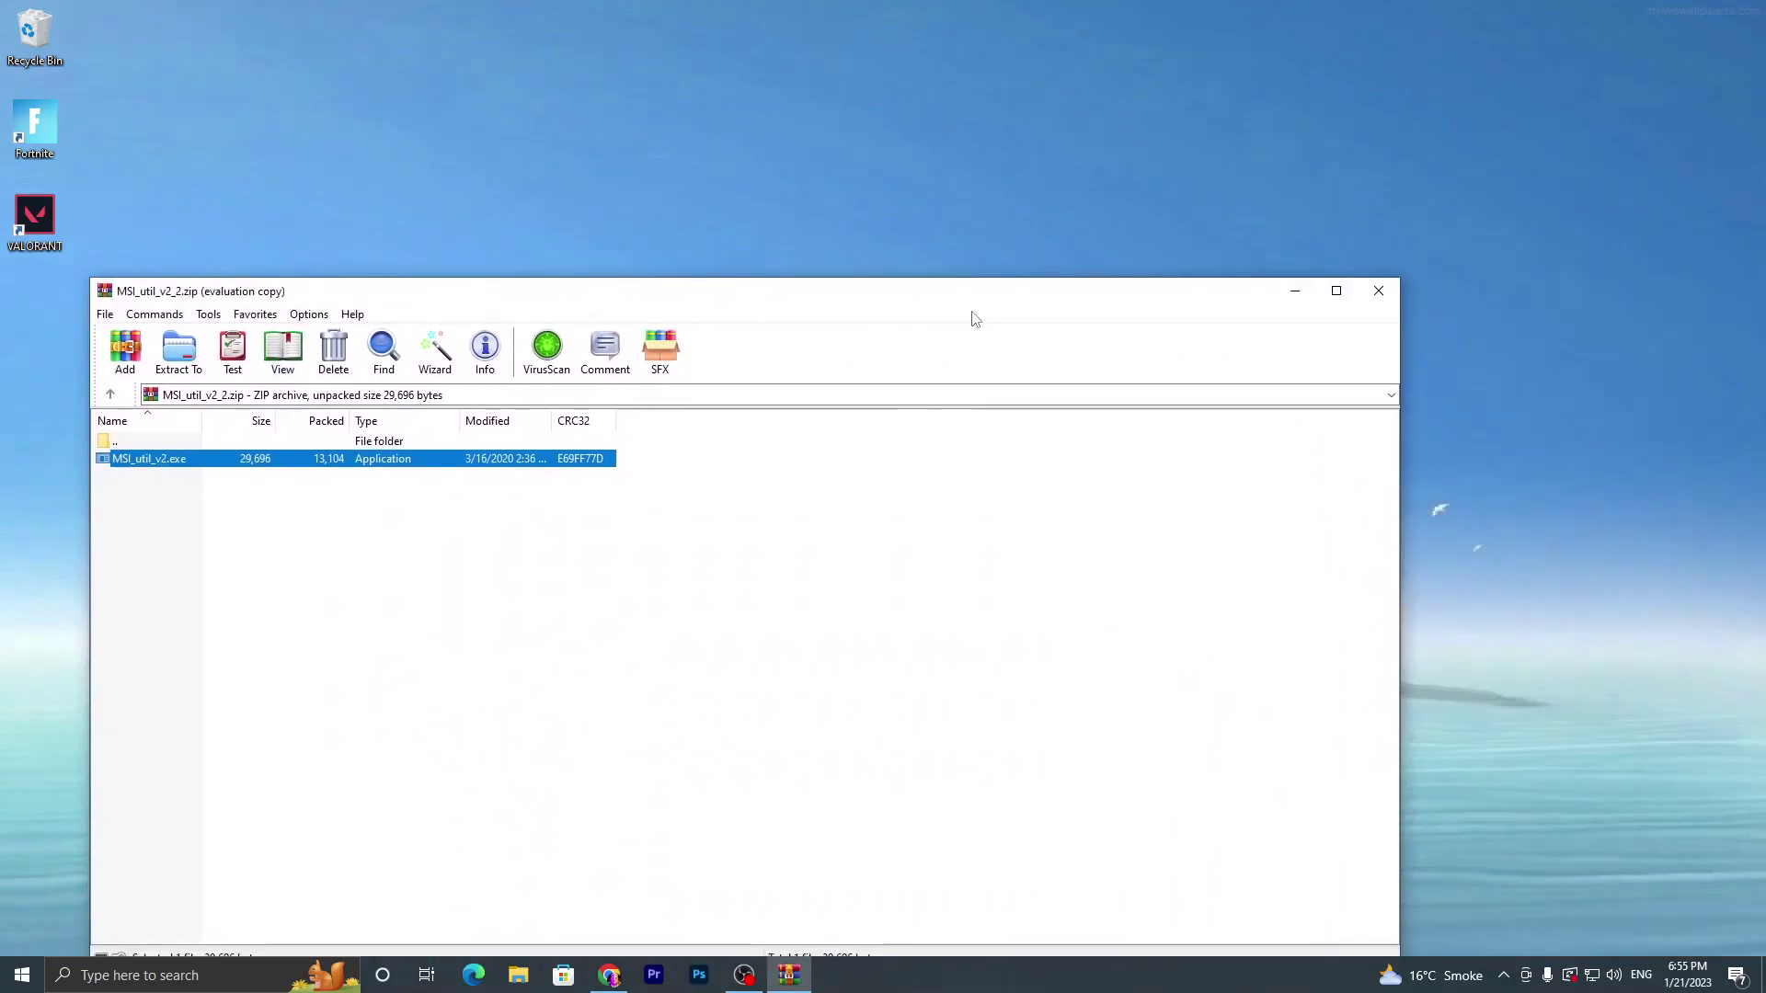
pyautogui.click(1379, 288)
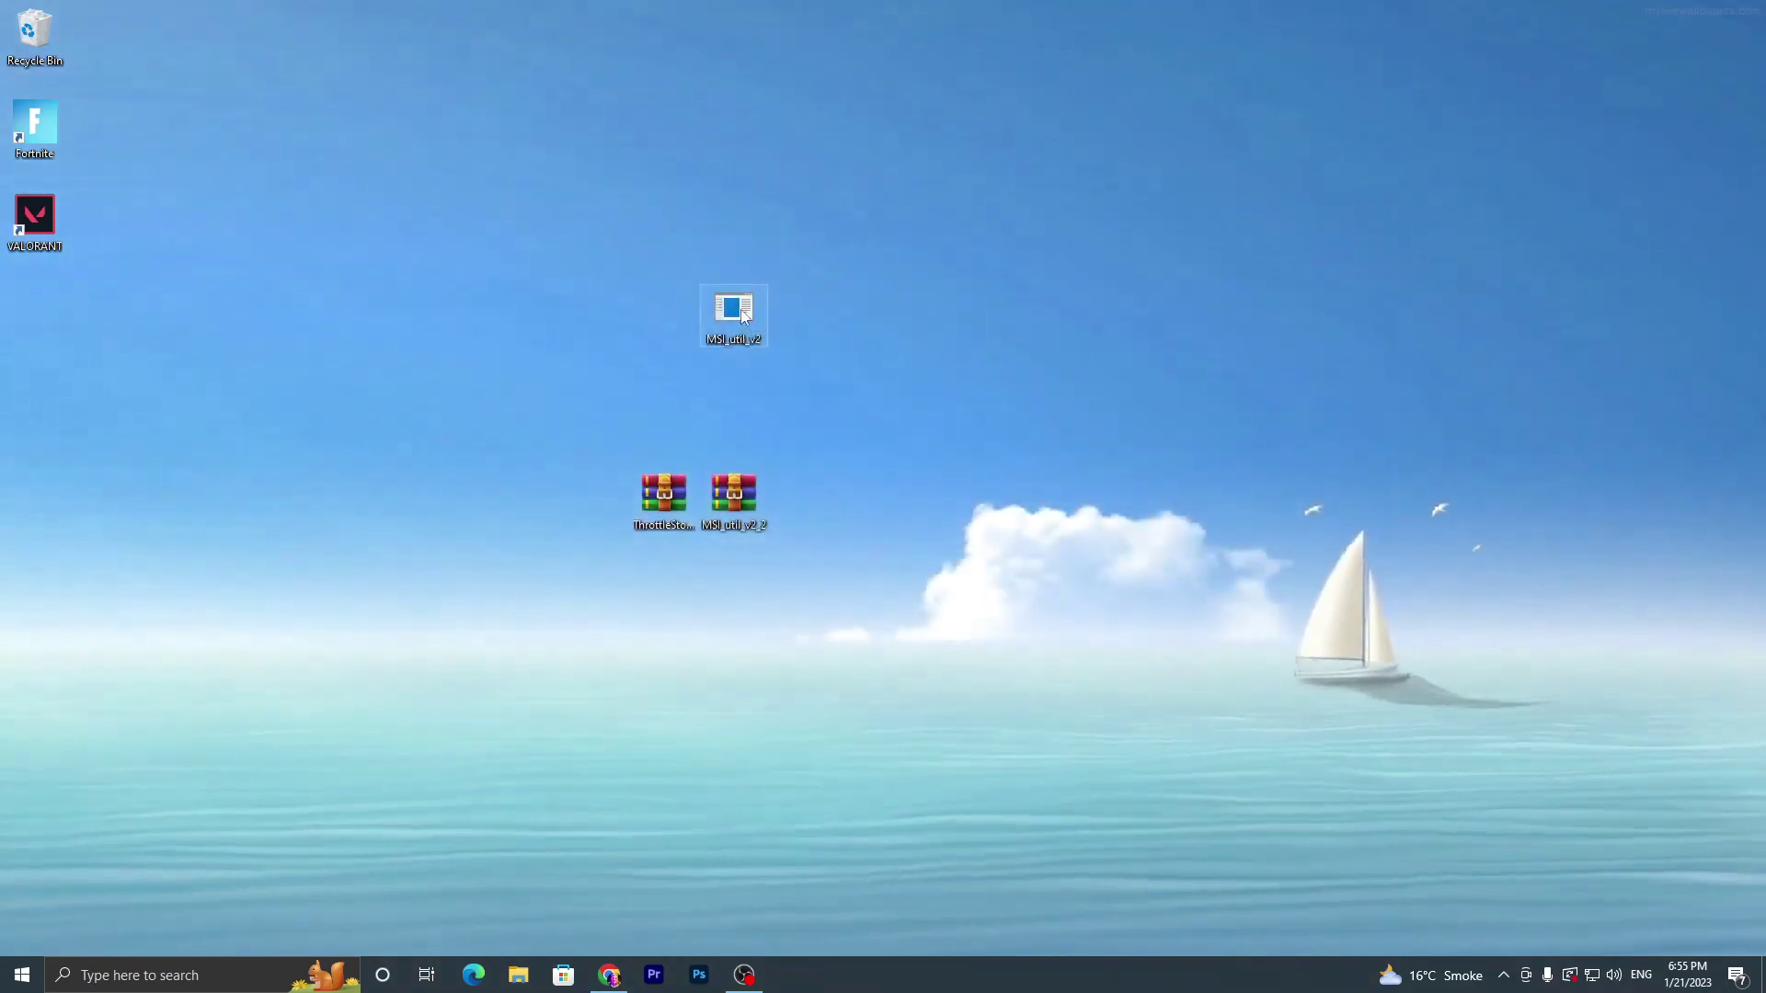
pyautogui.rightClick(745, 316)
pyautogui.click(788, 339)
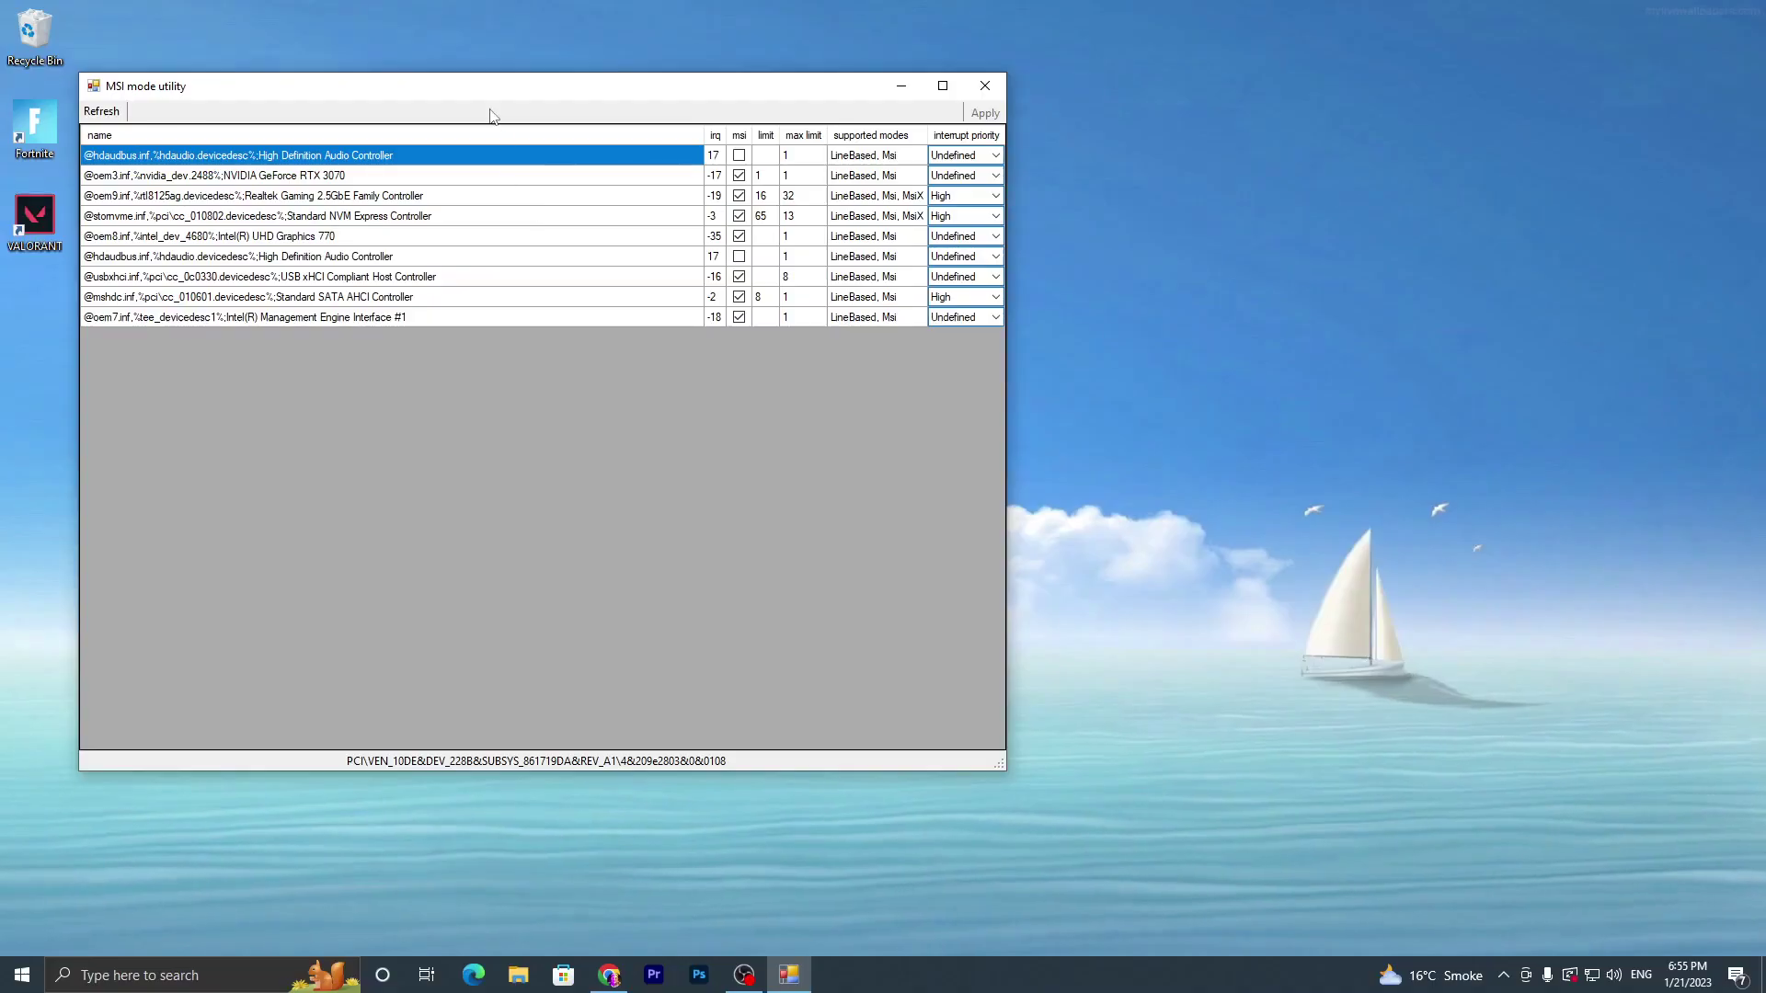
# Step: Set the NVIDIA GeForce RTX 3070 interrupt priority to High and apply it
pyautogui.moveTo(430, 92); pyautogui.dragTo(735, 140)
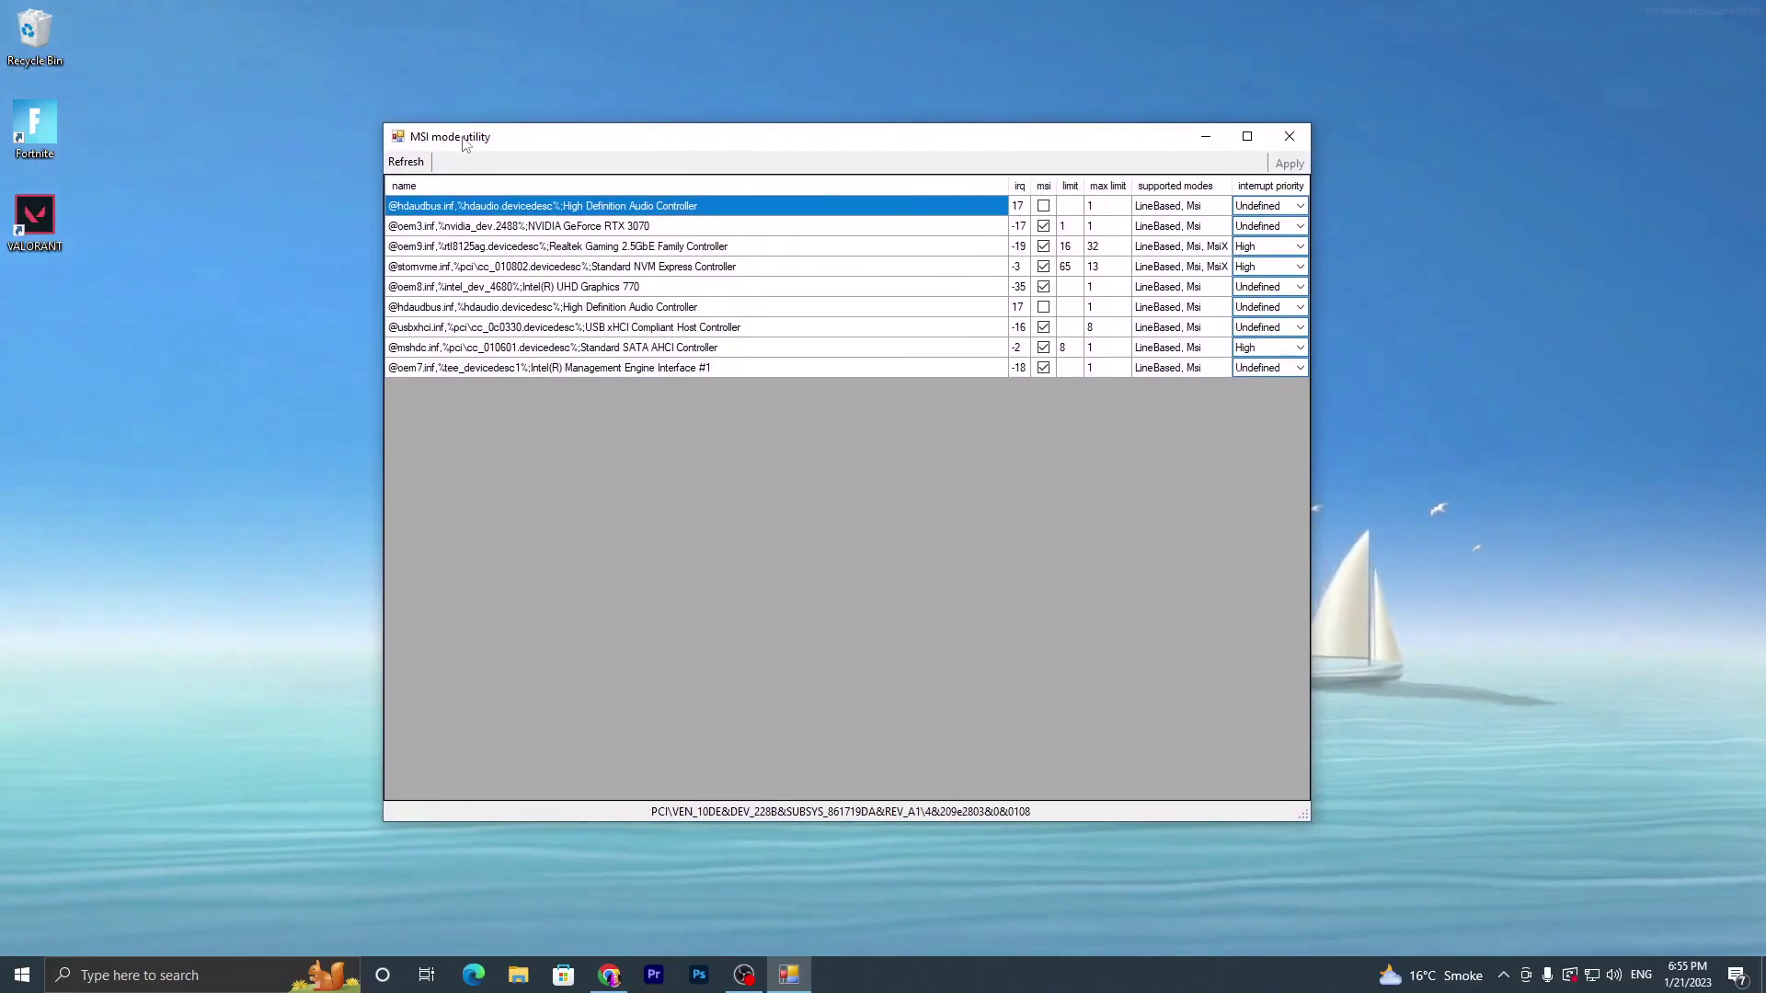
pyautogui.click(530, 231)
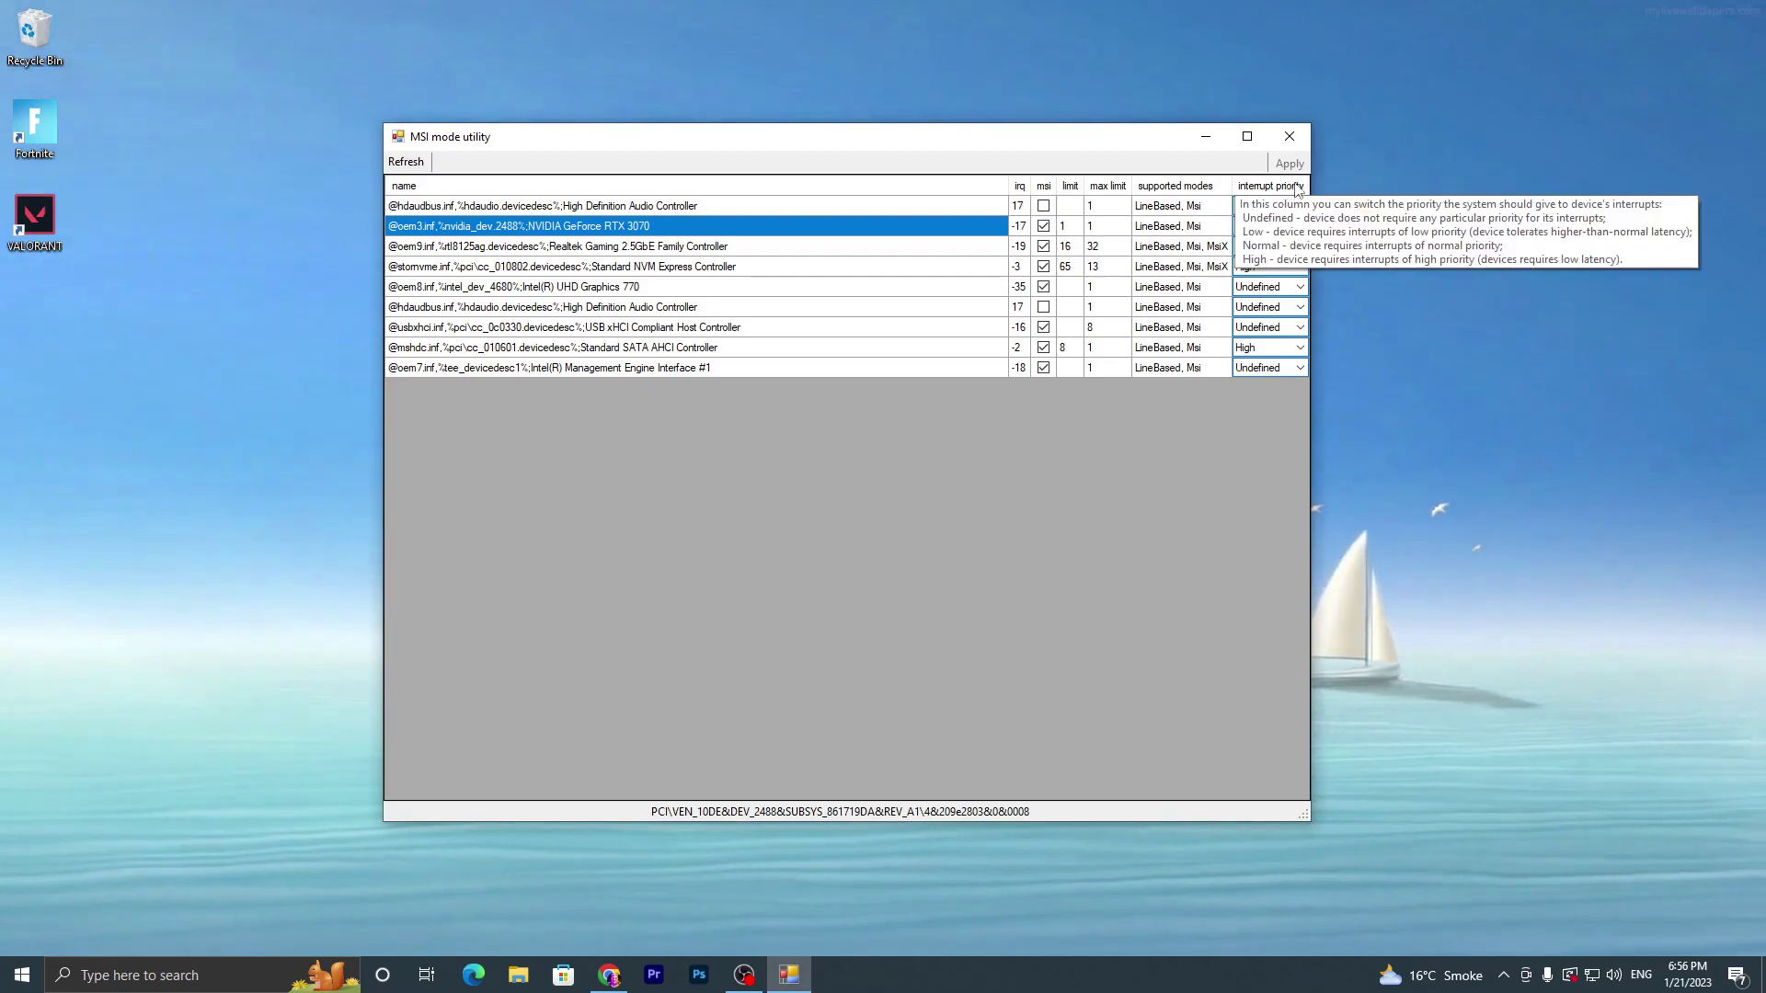
pyautogui.click(1299, 227)
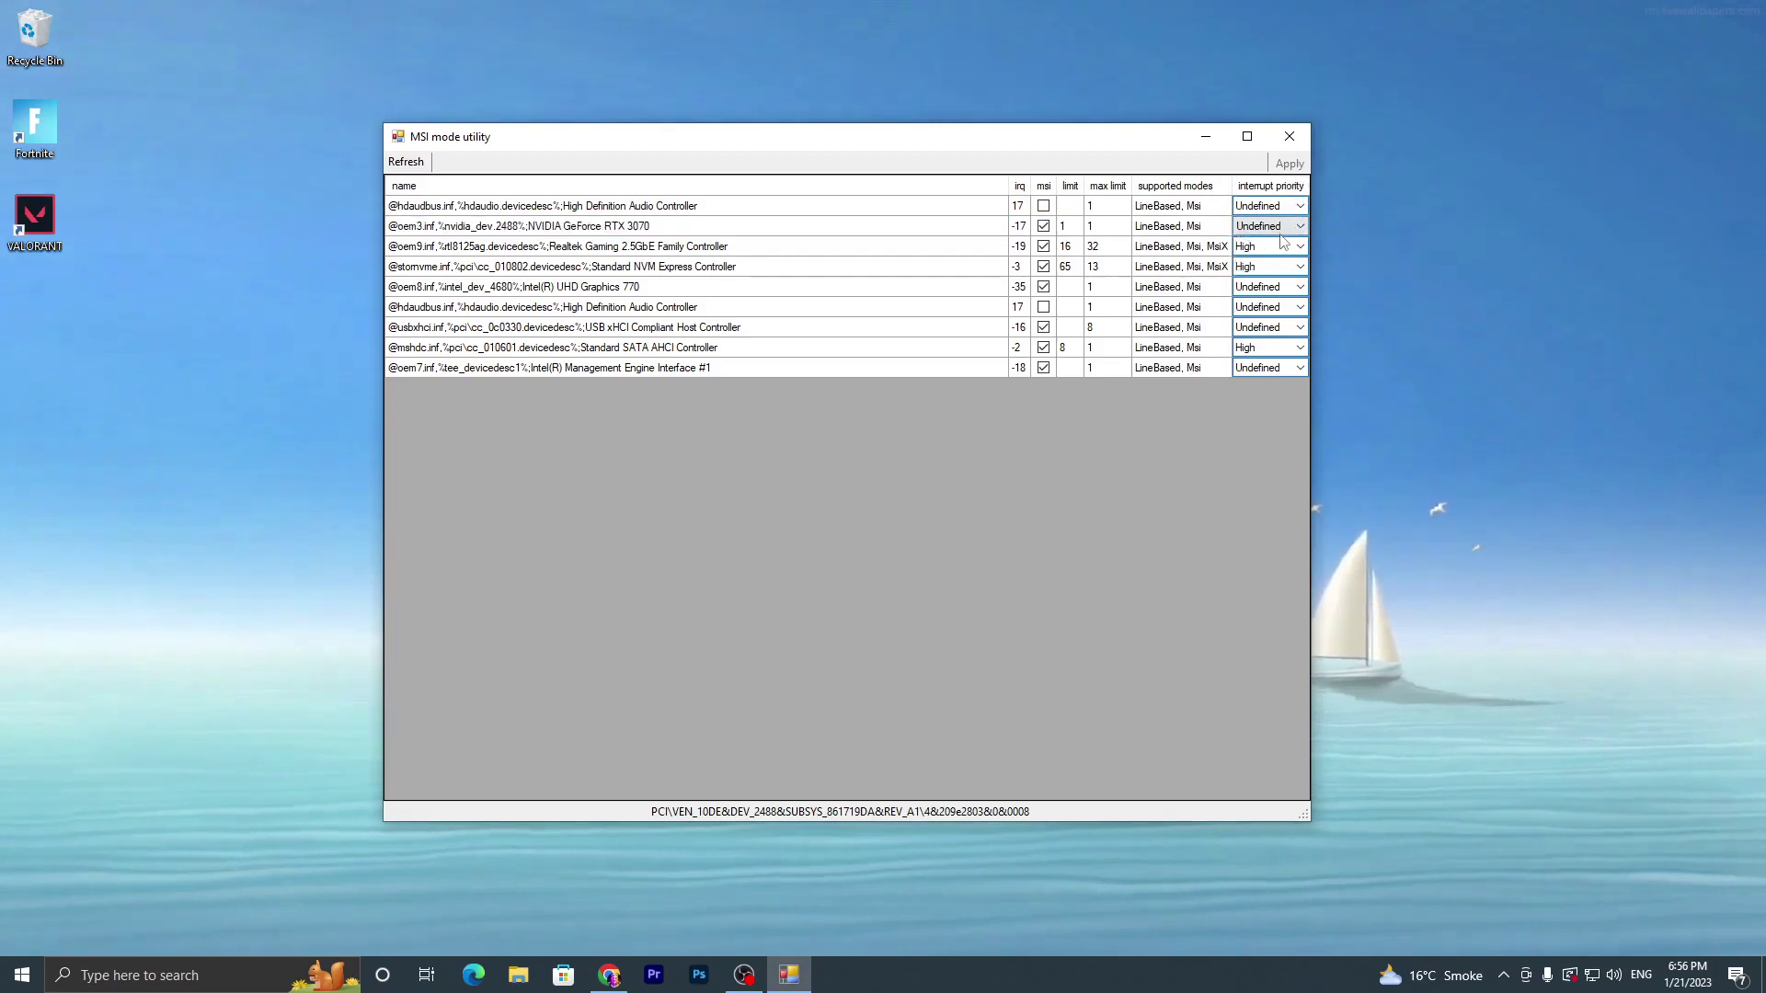
pyautogui.click(1251, 278)
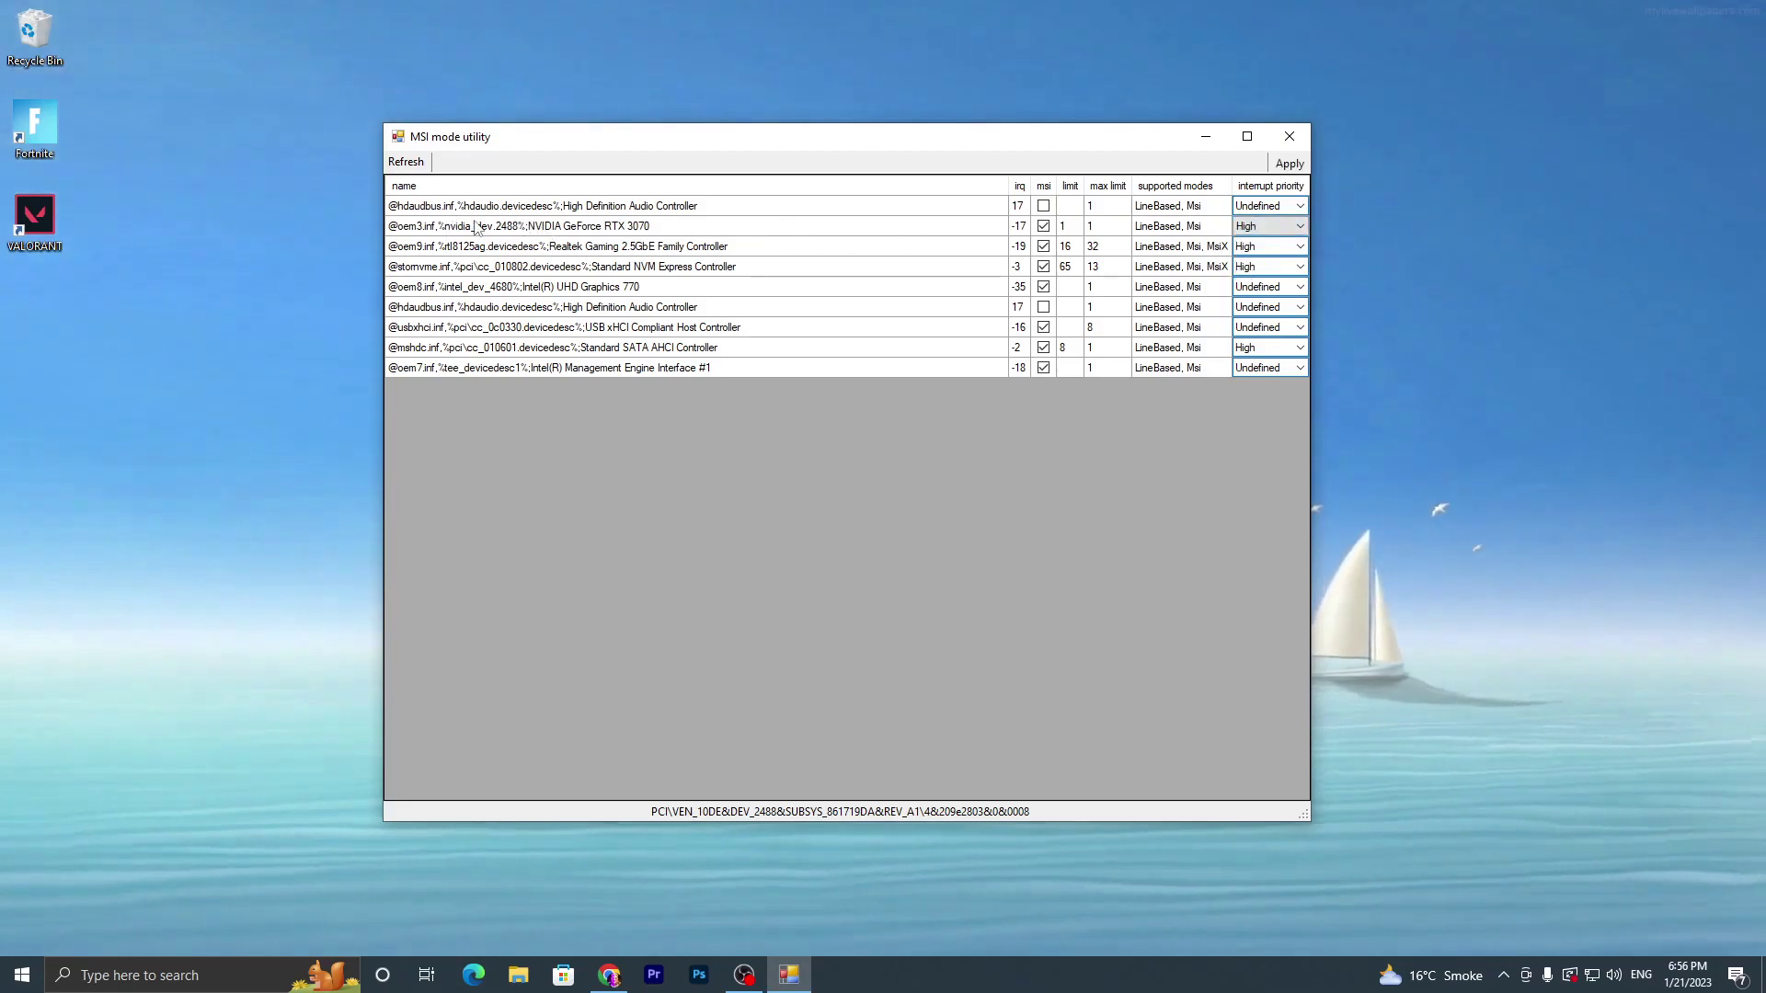
pyautogui.click(1291, 165)
# Step: Close MSI mode utility and extract ThrottleStop_9.4.zip into a ThrottleStop_9.4 folder
pyautogui.click(1291, 137)
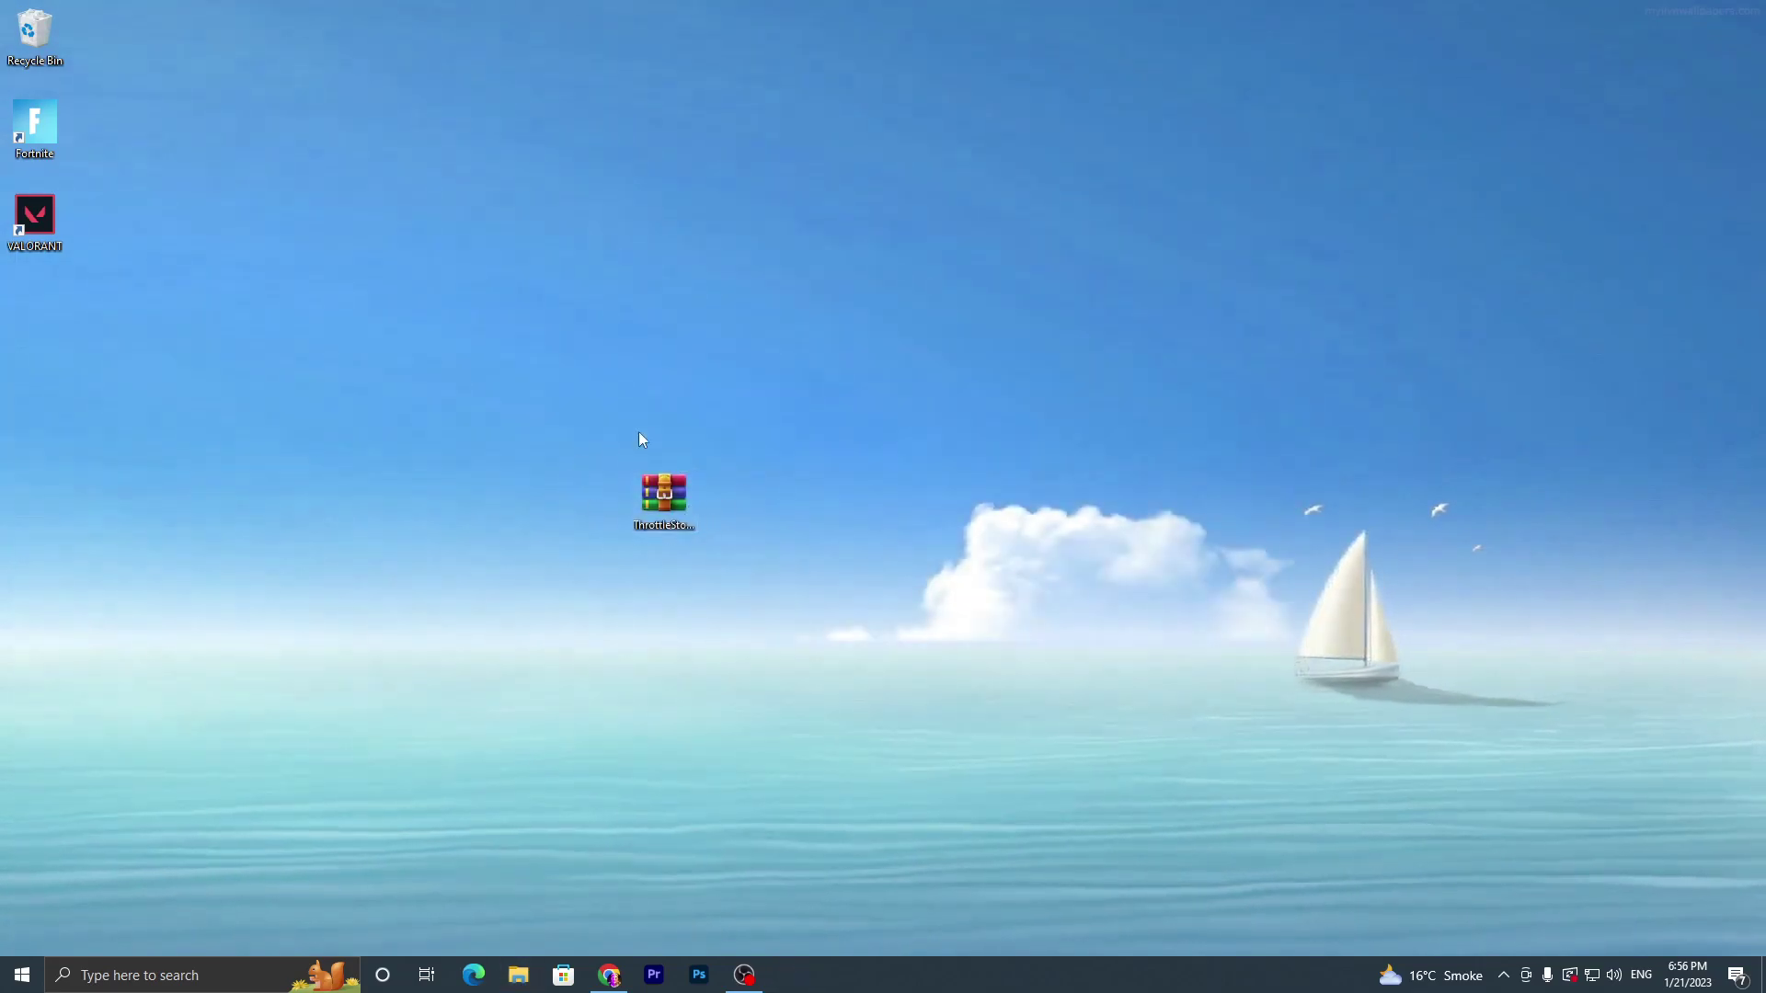
pyautogui.moveTo(663, 493); pyautogui.dragTo(803, 317)
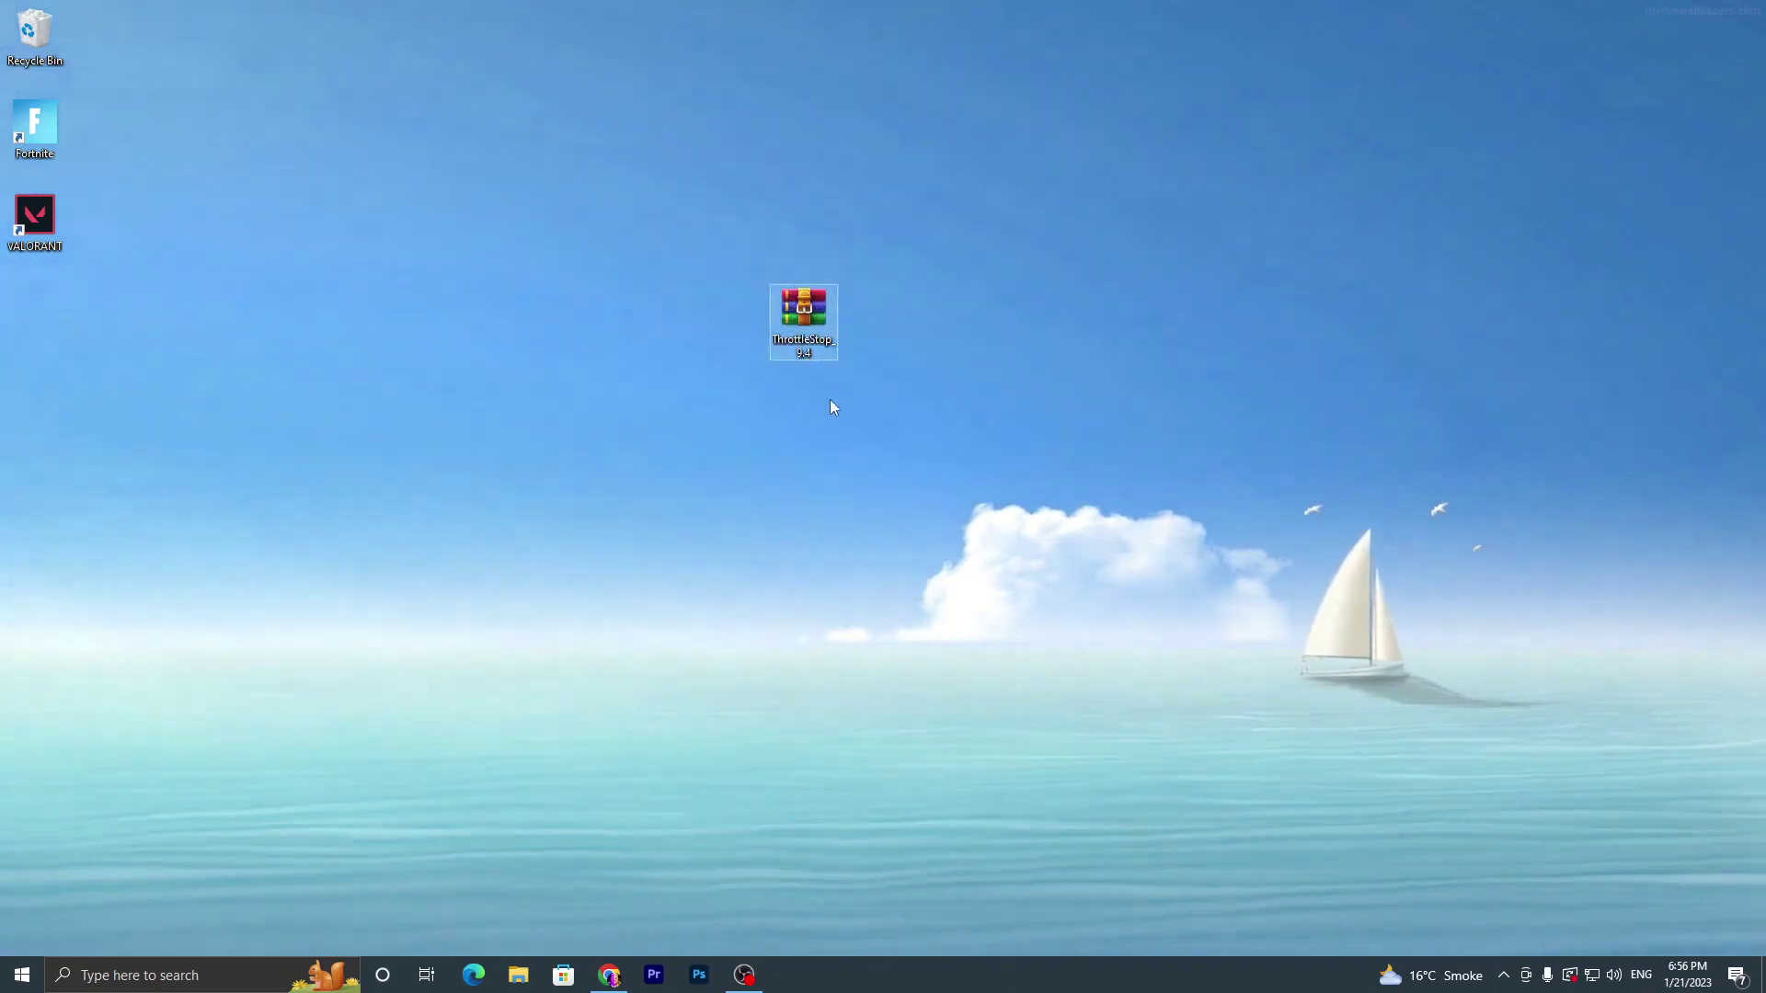
pyautogui.doubleClick(803, 313)
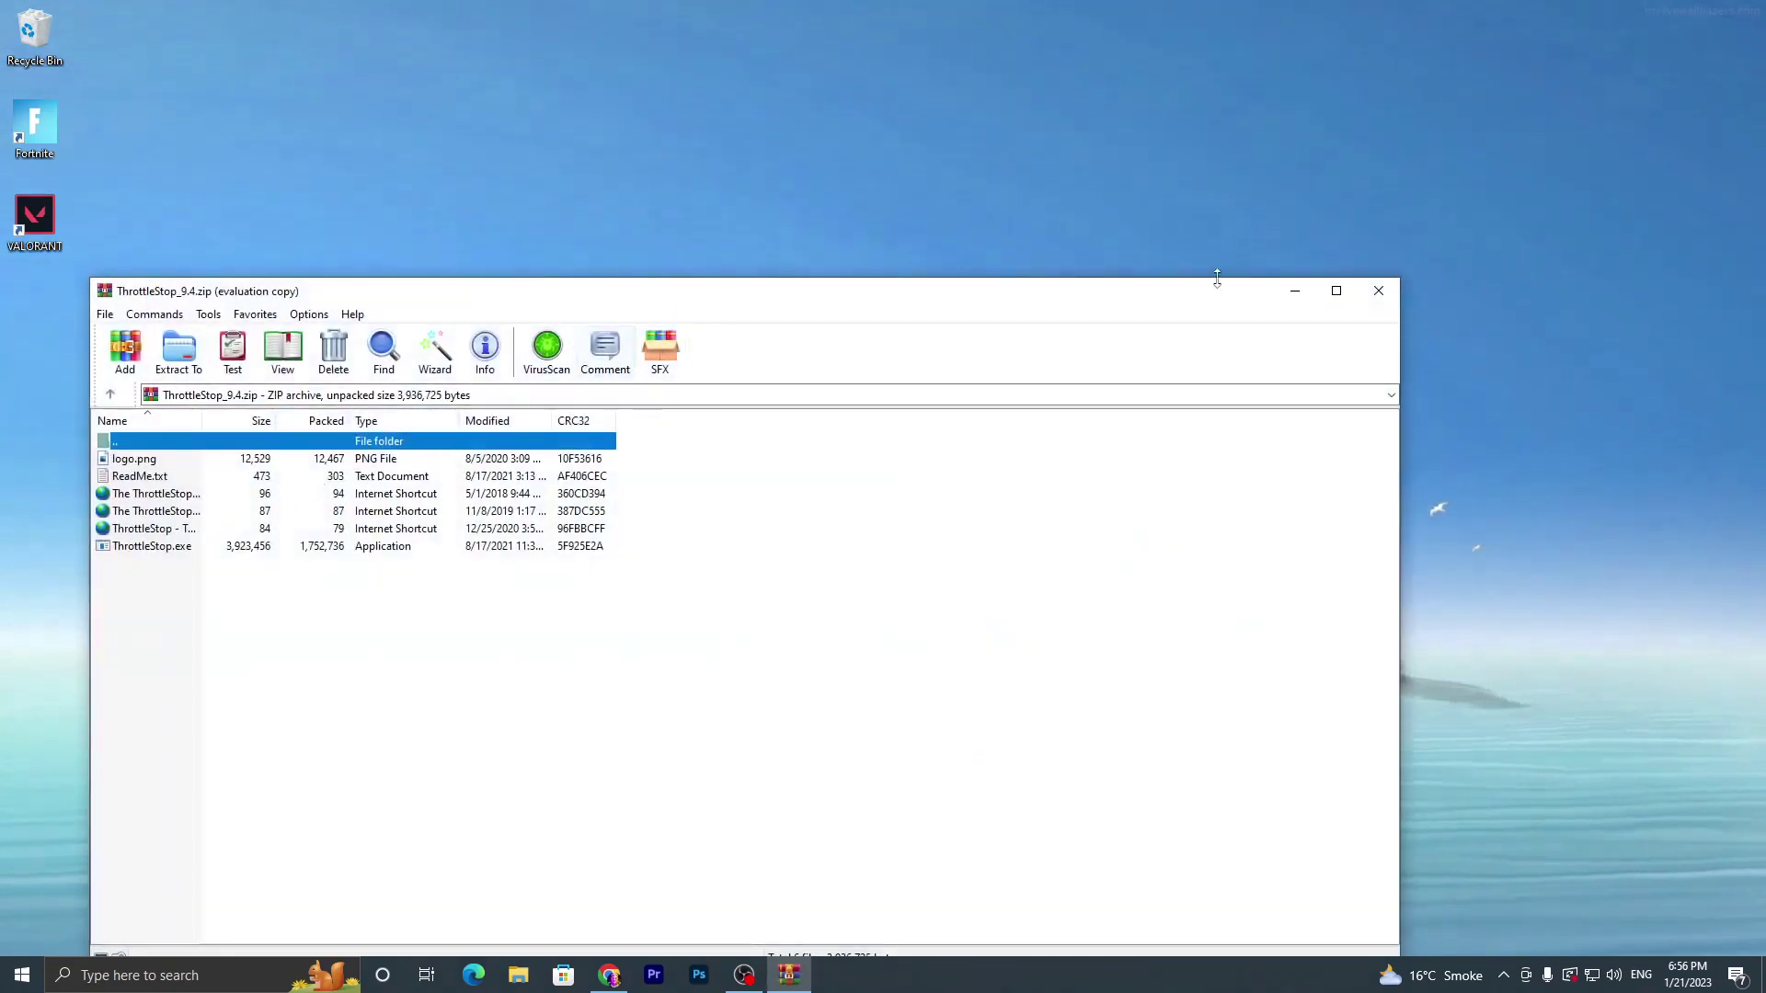
pyautogui.click(1377, 291)
pyautogui.rightClick(780, 306)
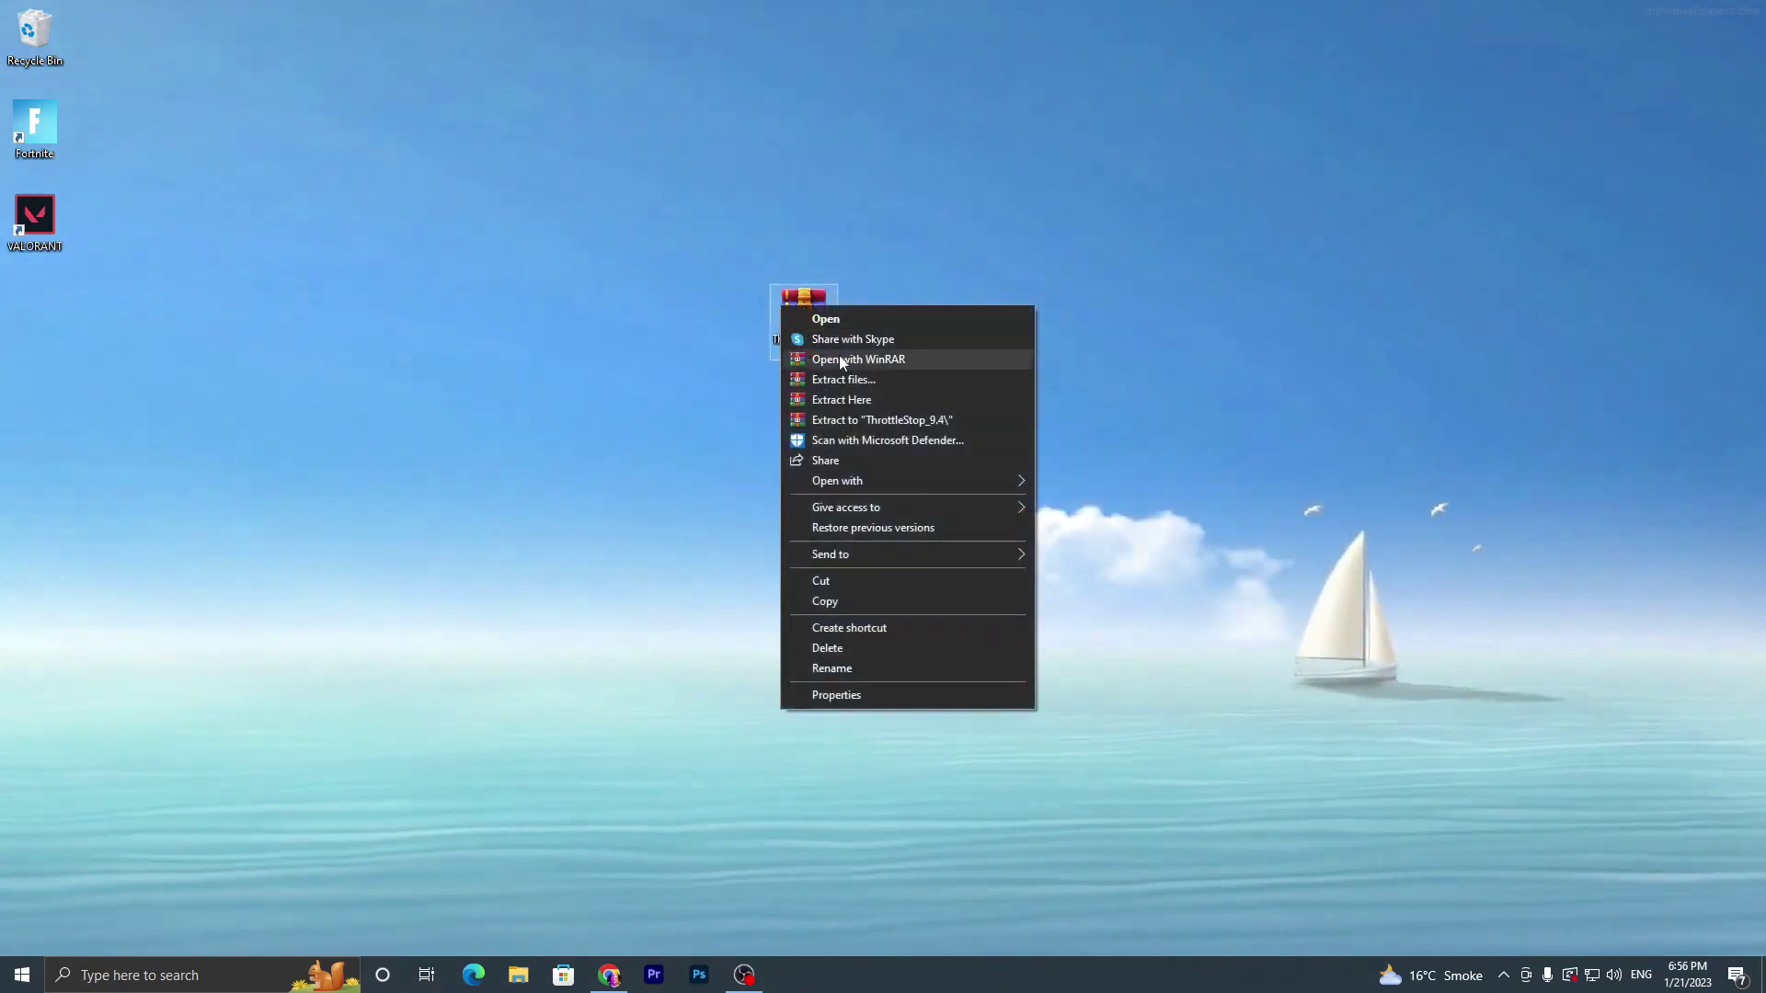
pyautogui.click(863, 421)
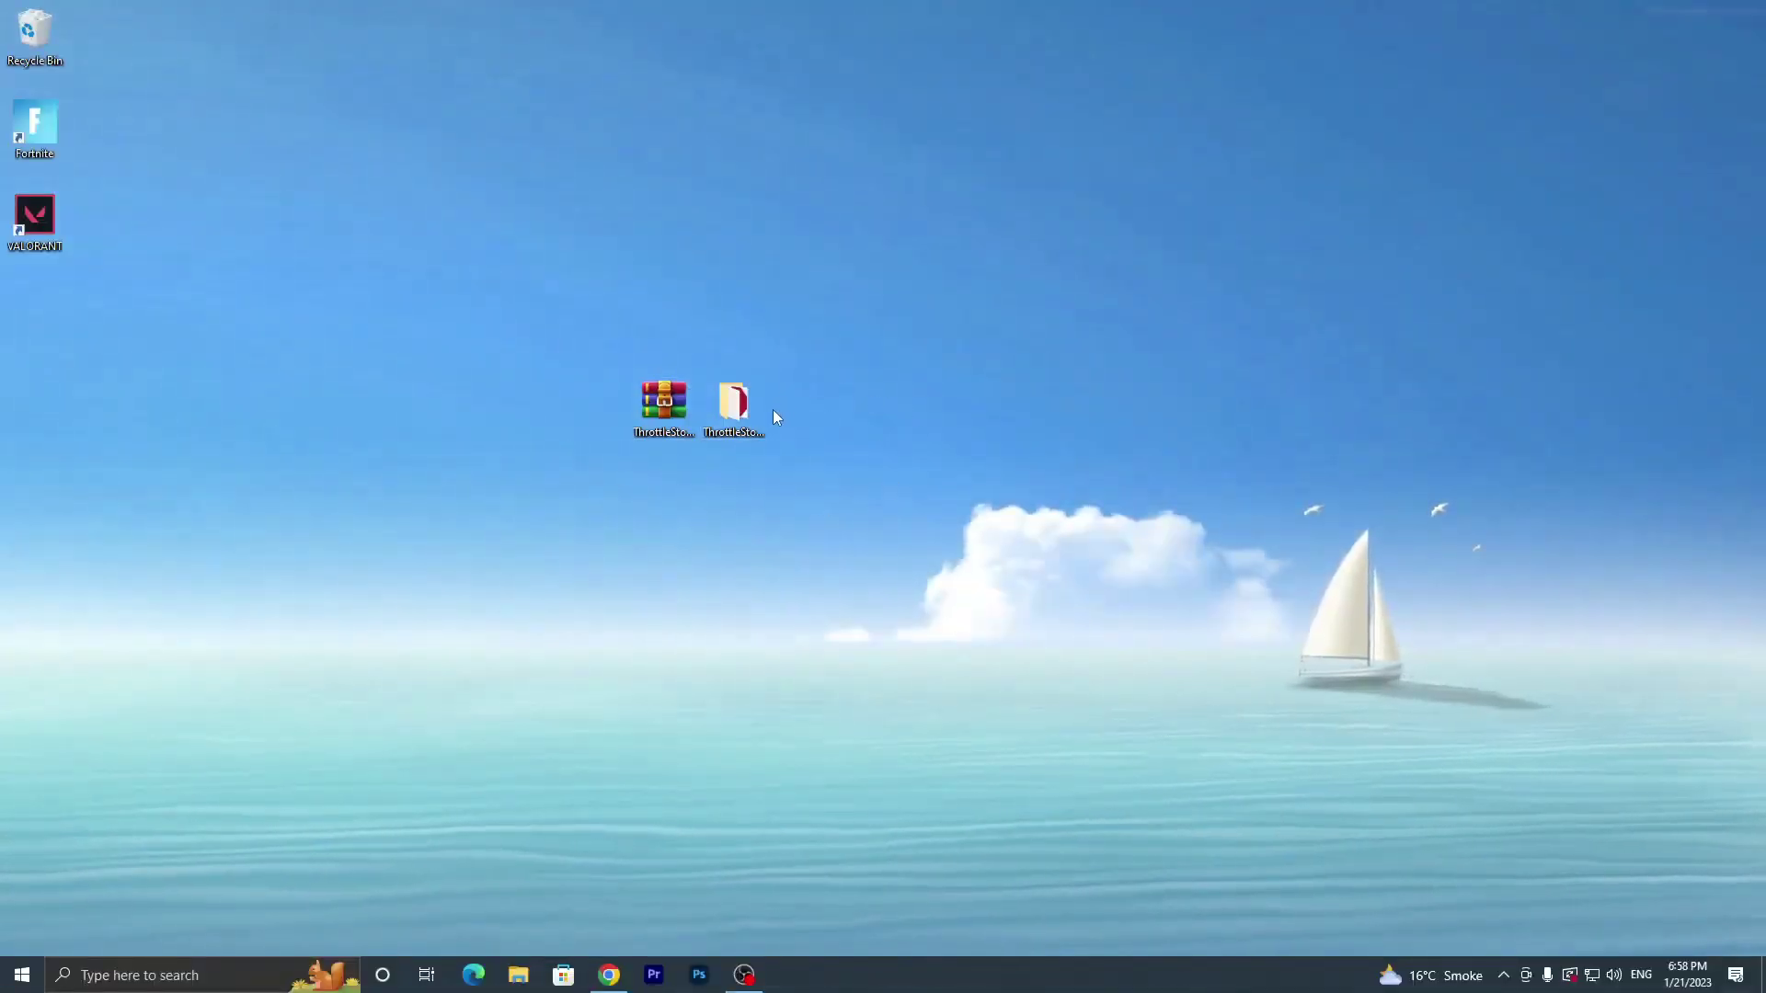
# Step: Run ThrottleStop.exe from the ThrottleStop_9.4 folder, allowing UAC and accepting the risk warning
pyautogui.doubleClick(741, 401)
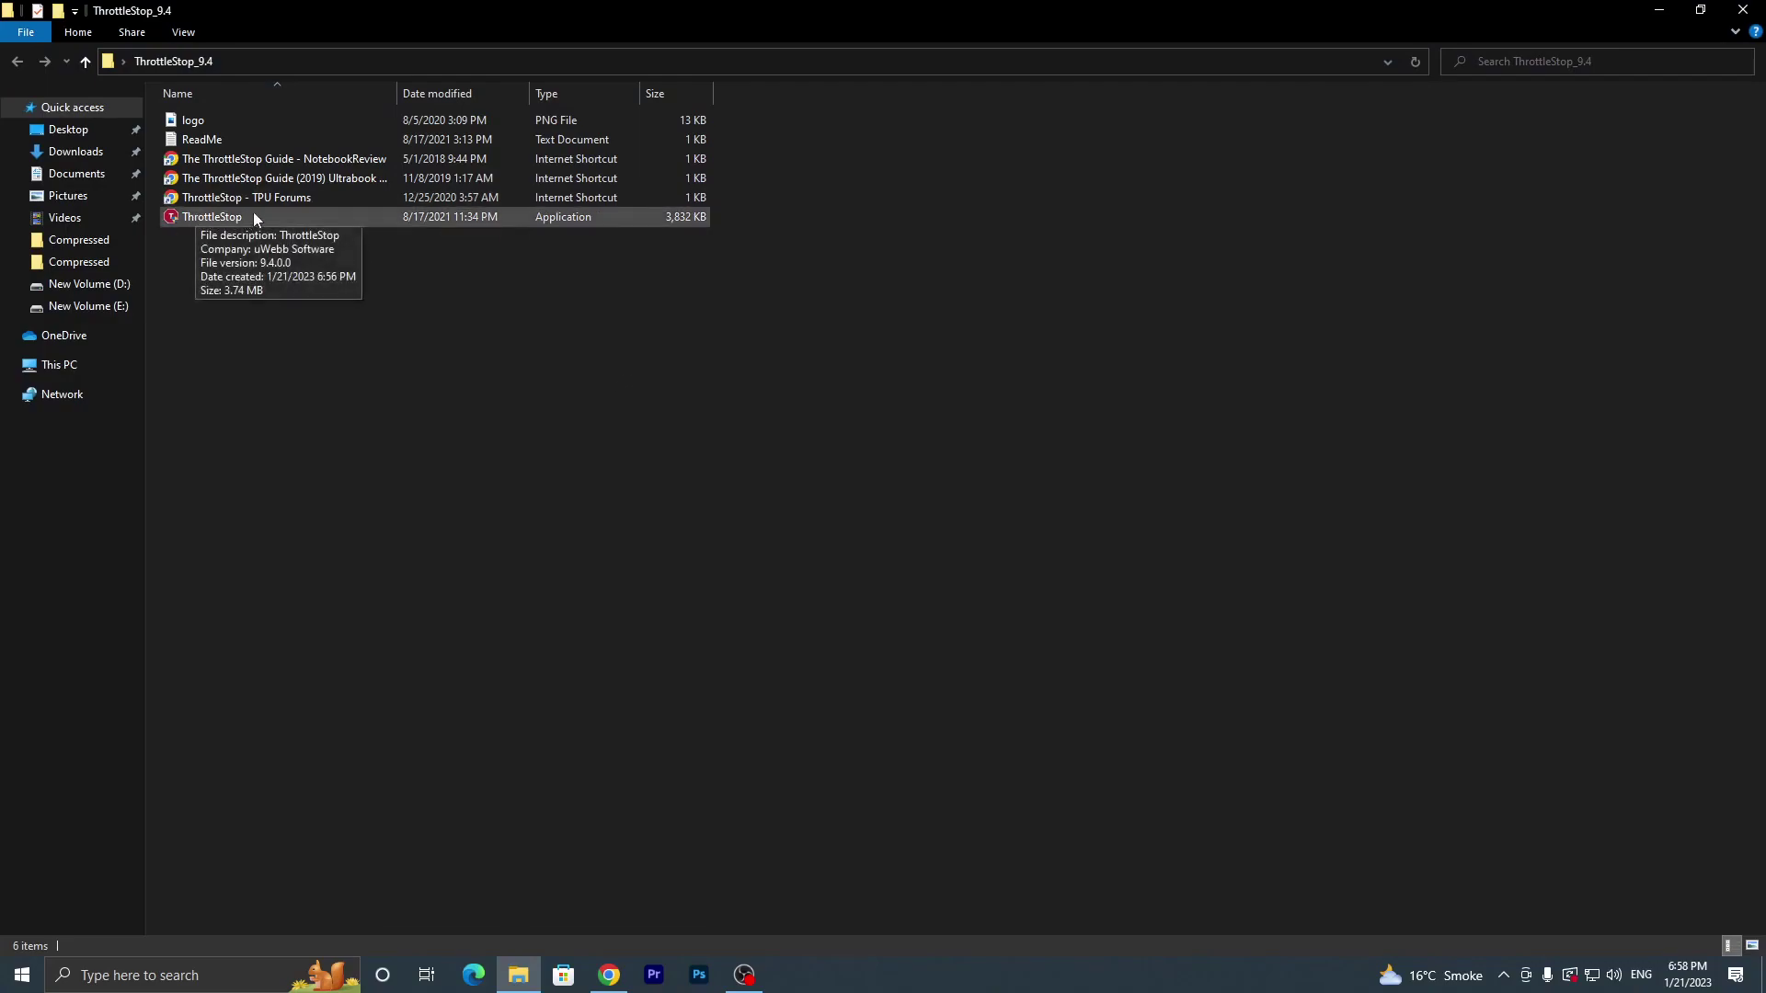
pyautogui.doubleClick(245, 215)
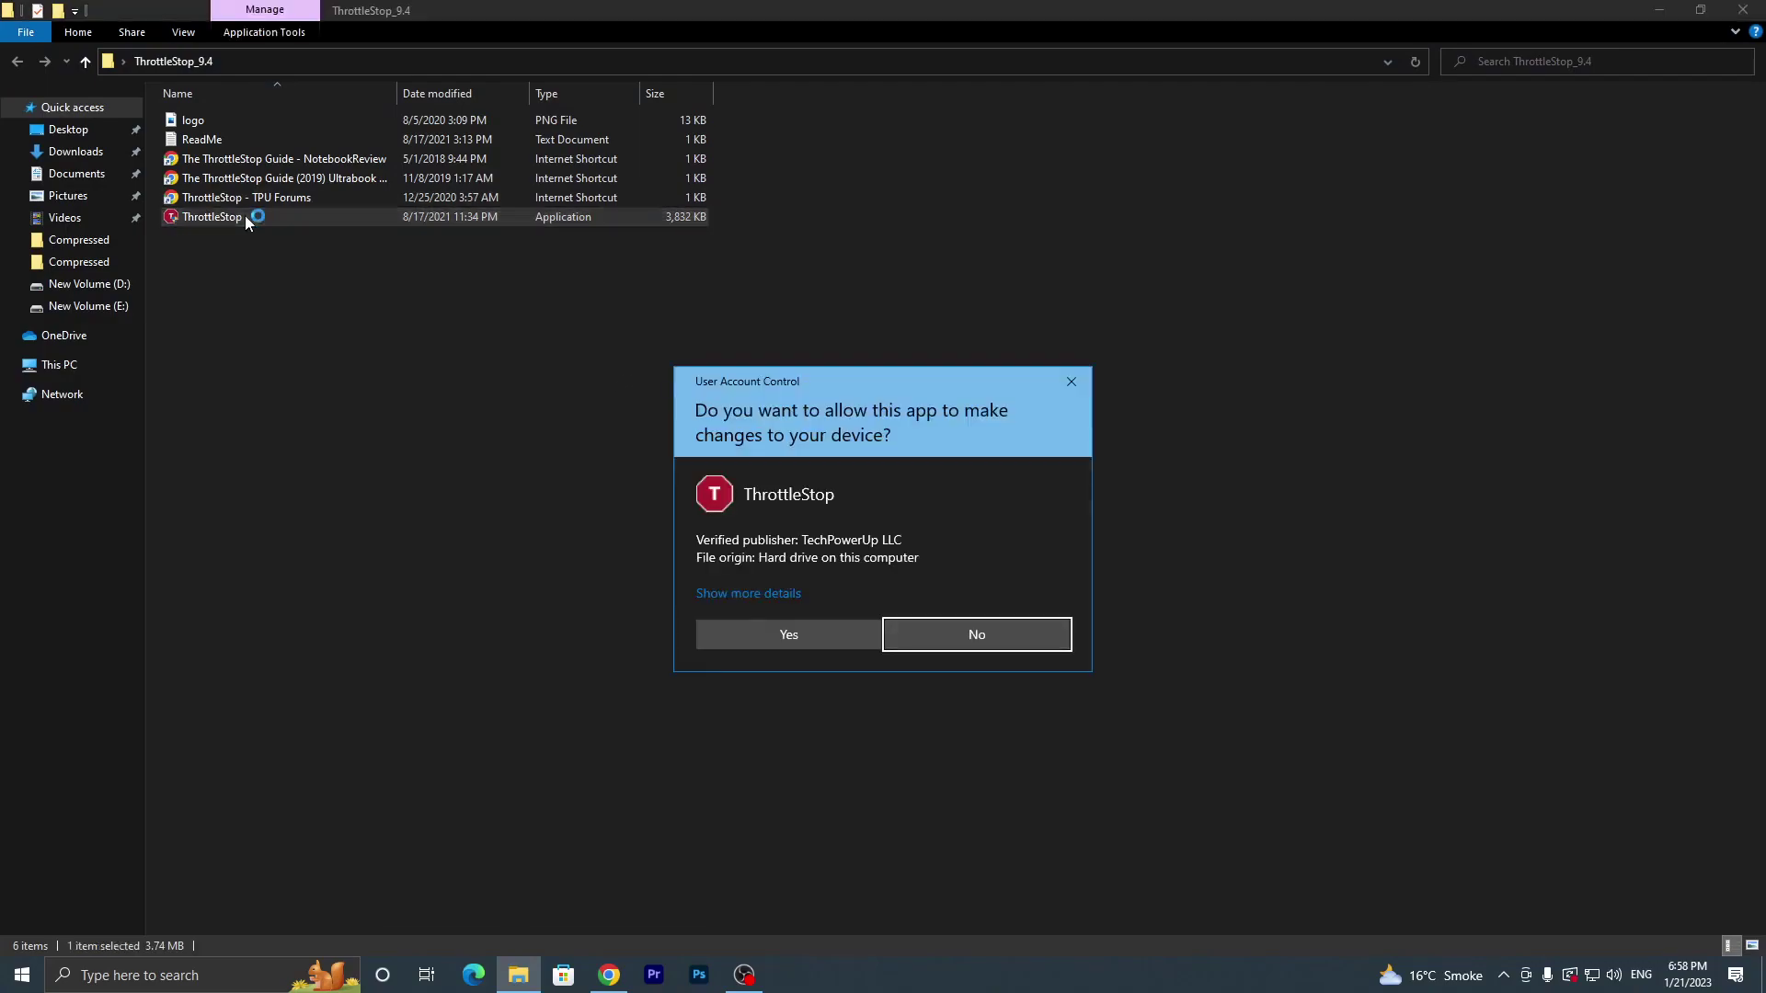
pyautogui.click(790, 634)
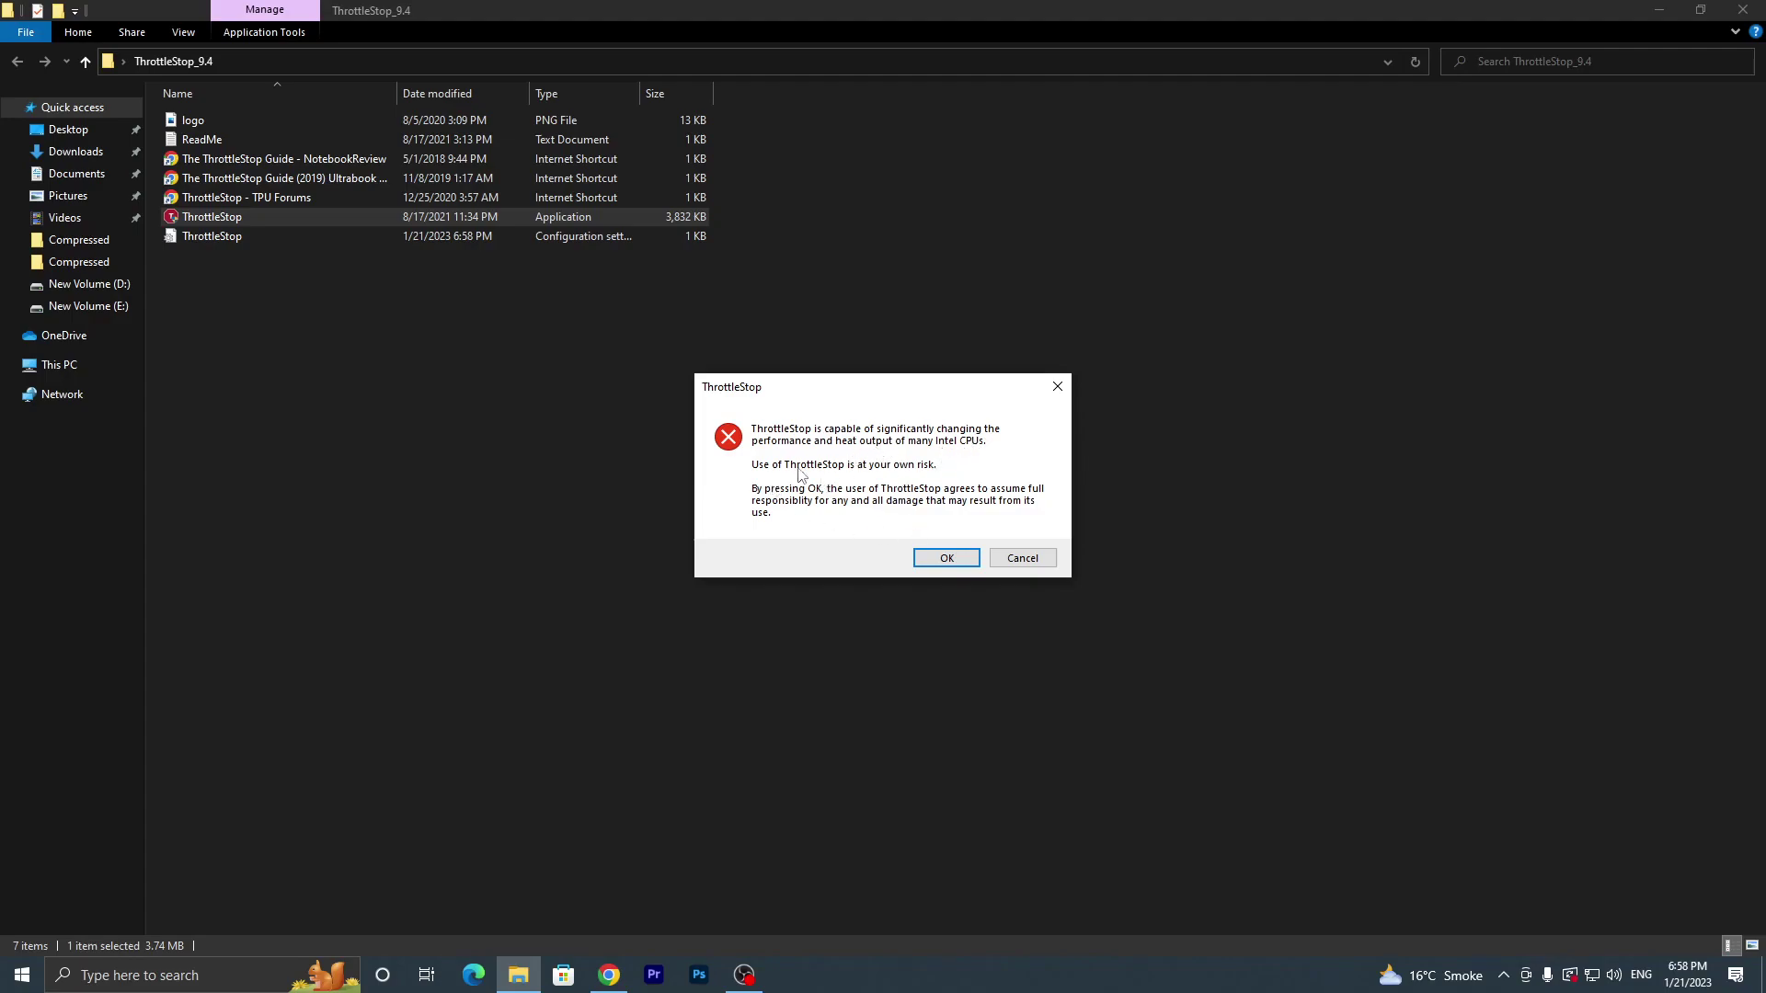
pyautogui.click(929, 559)
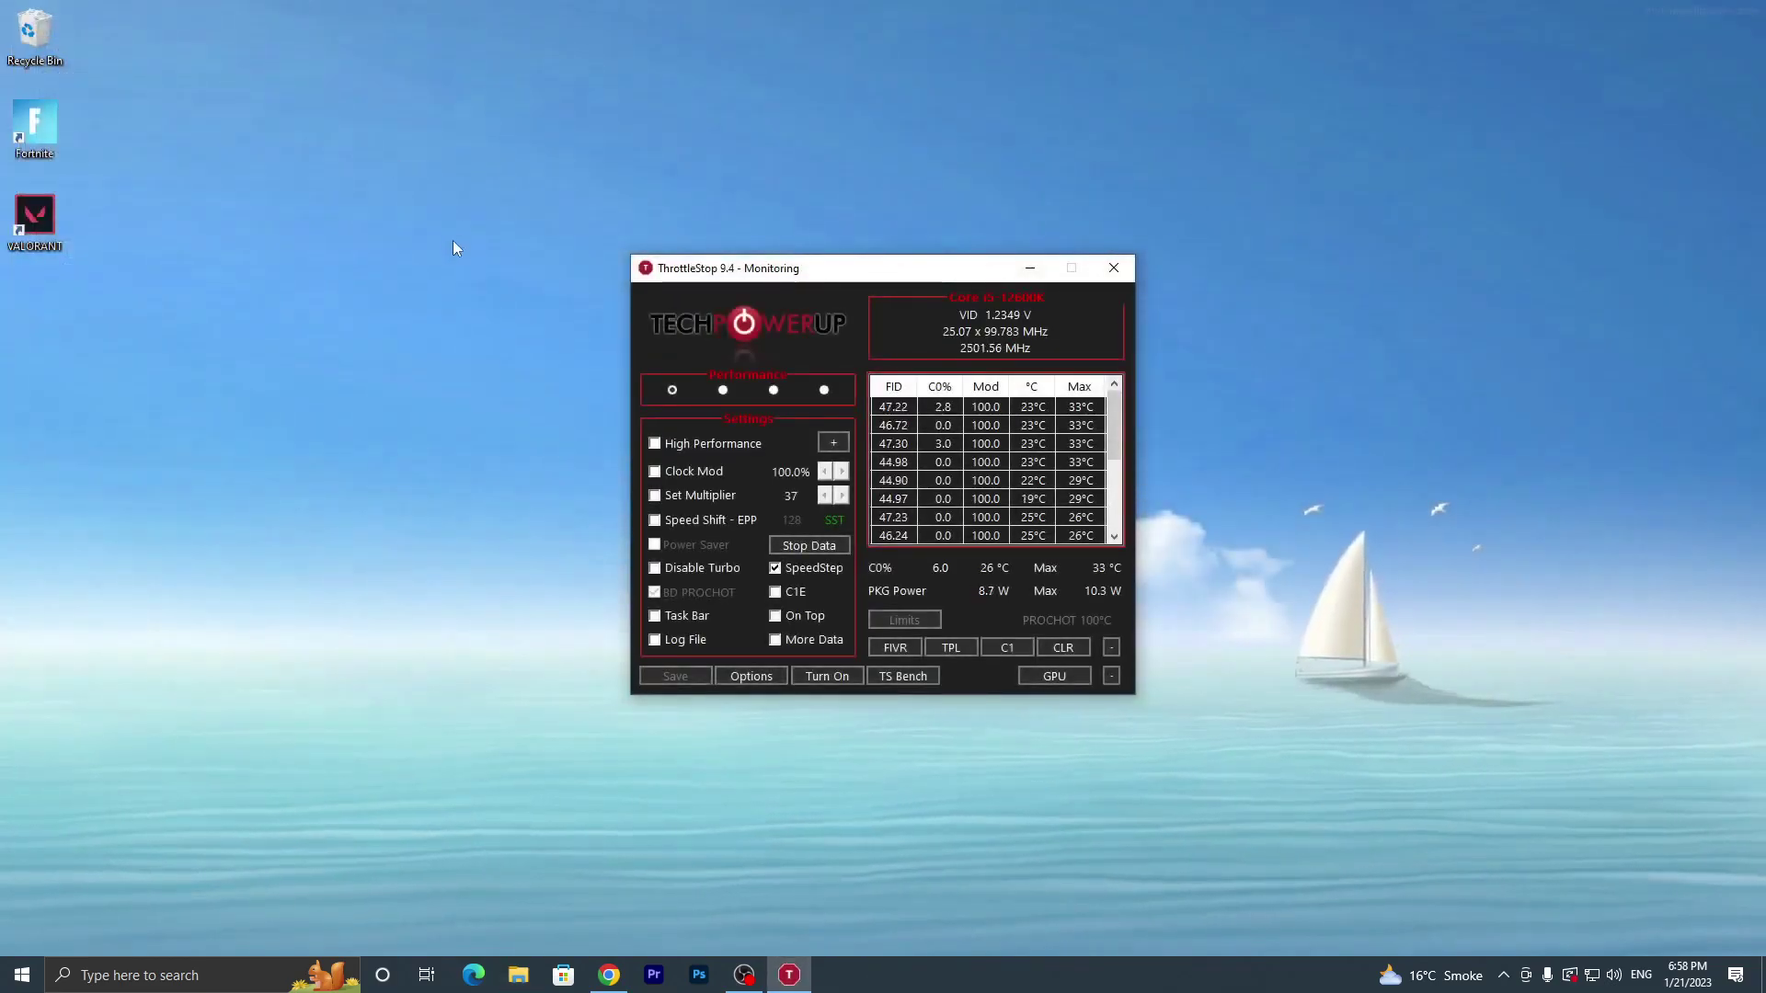
# Step: Select the second performance profile, enable High Performance mode, and close ThrottleStop
pyautogui.moveTo(723, 268); pyautogui.dragTo(900, 253)
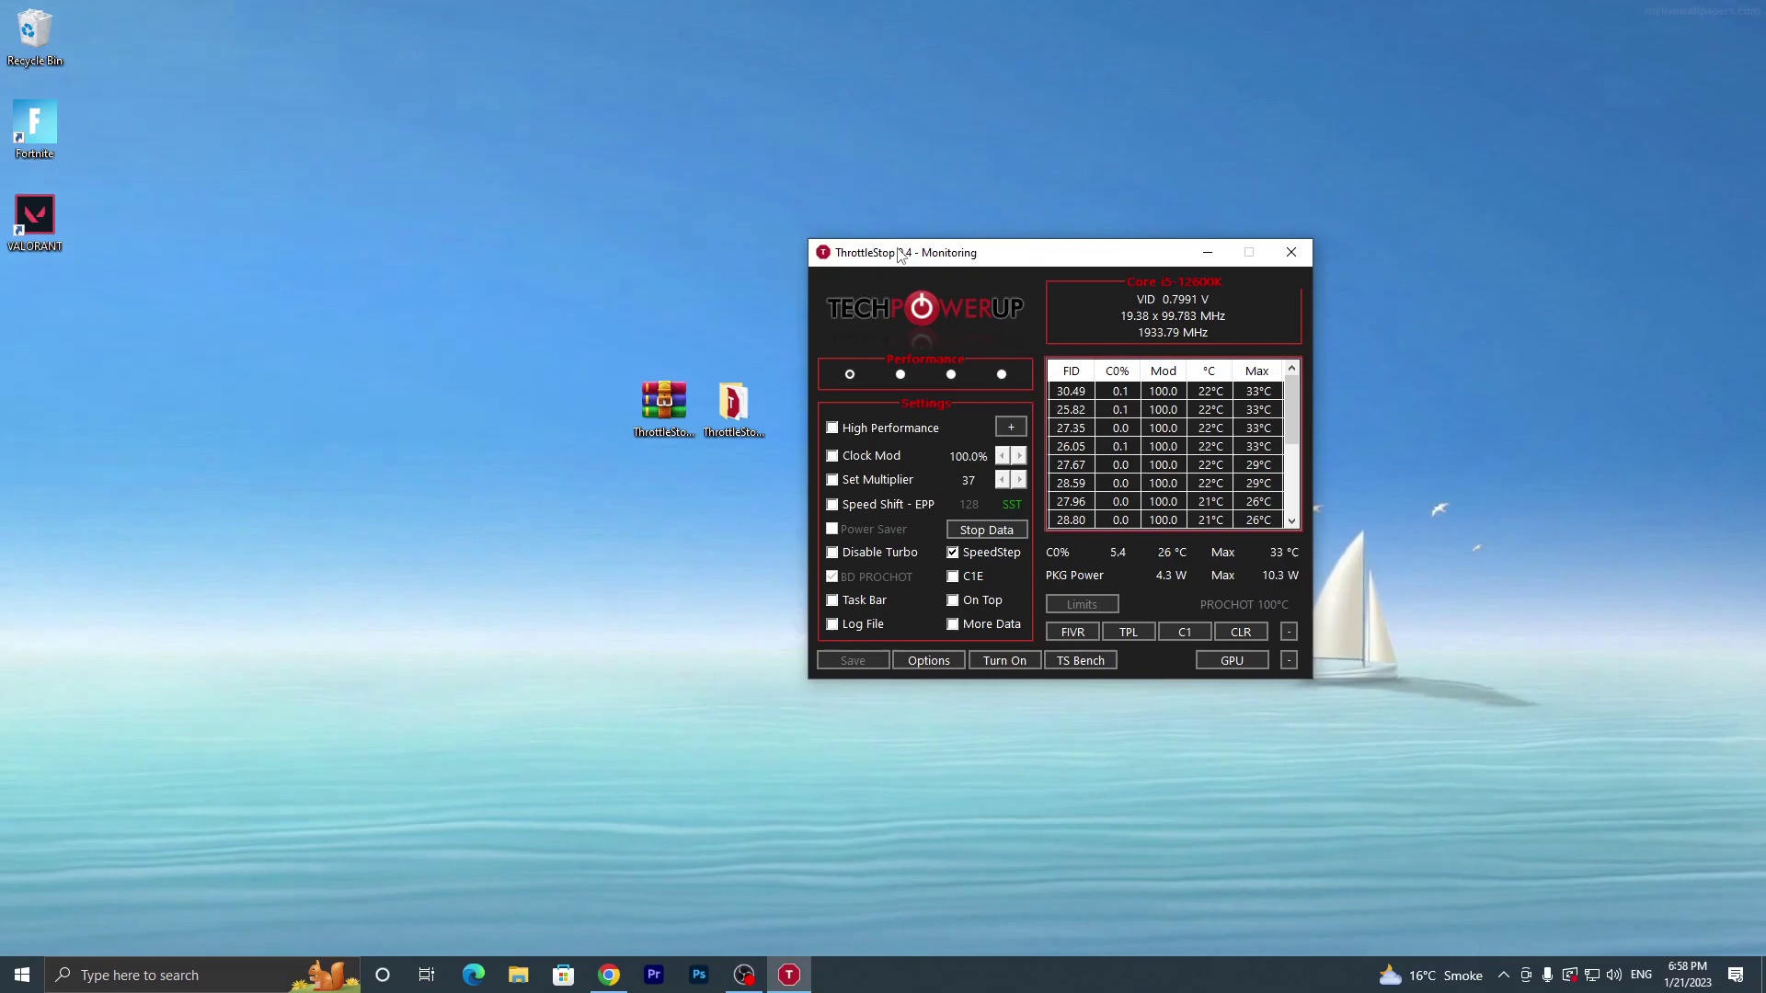
pyautogui.click(900, 375)
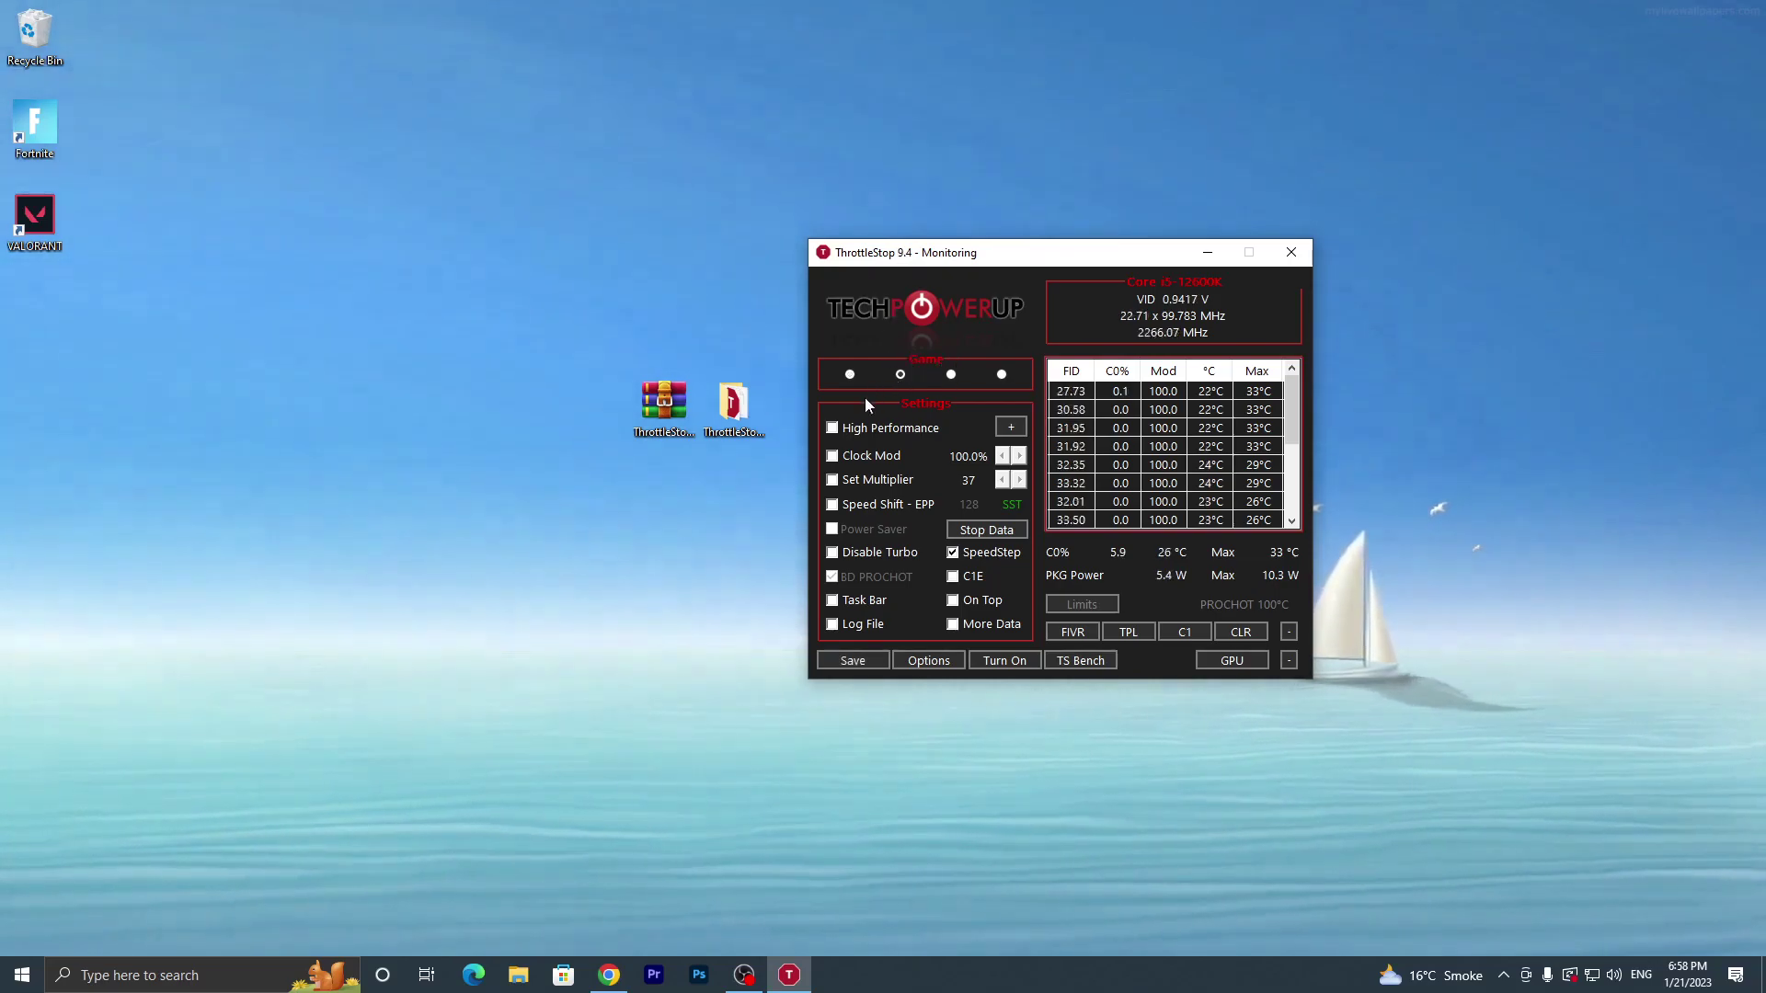
pyautogui.click(883, 428)
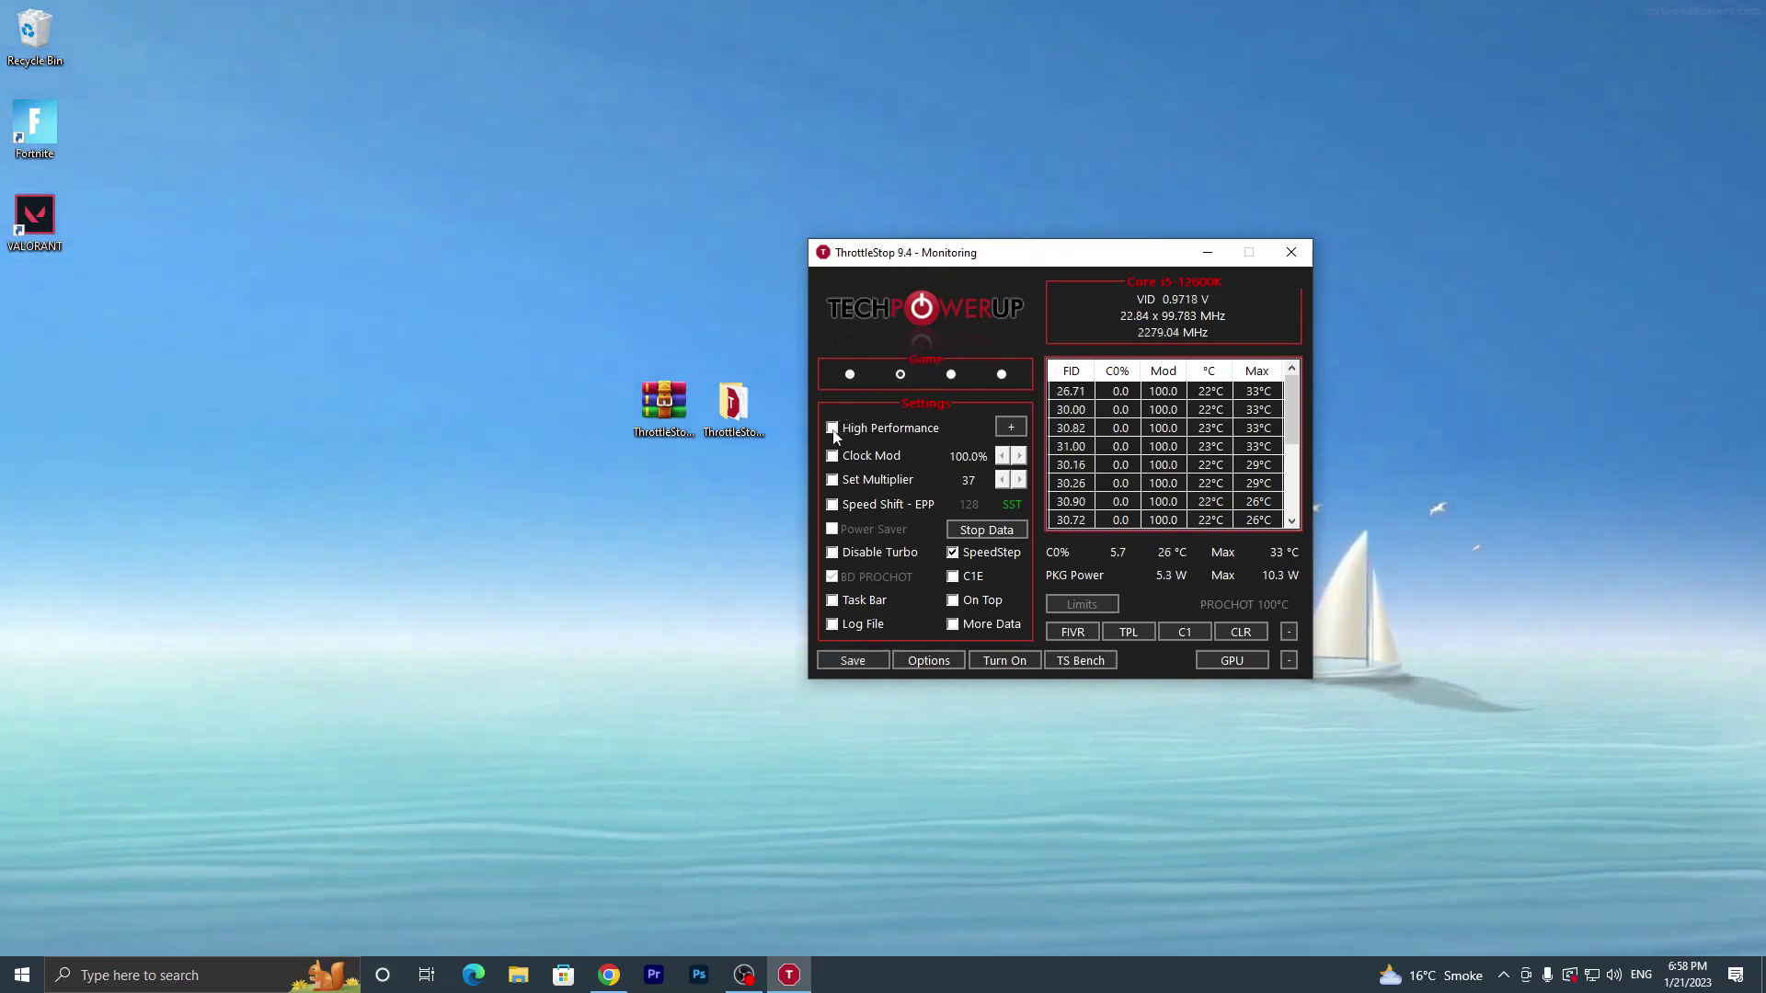
pyautogui.click(978, 428)
pyautogui.click(885, 449)
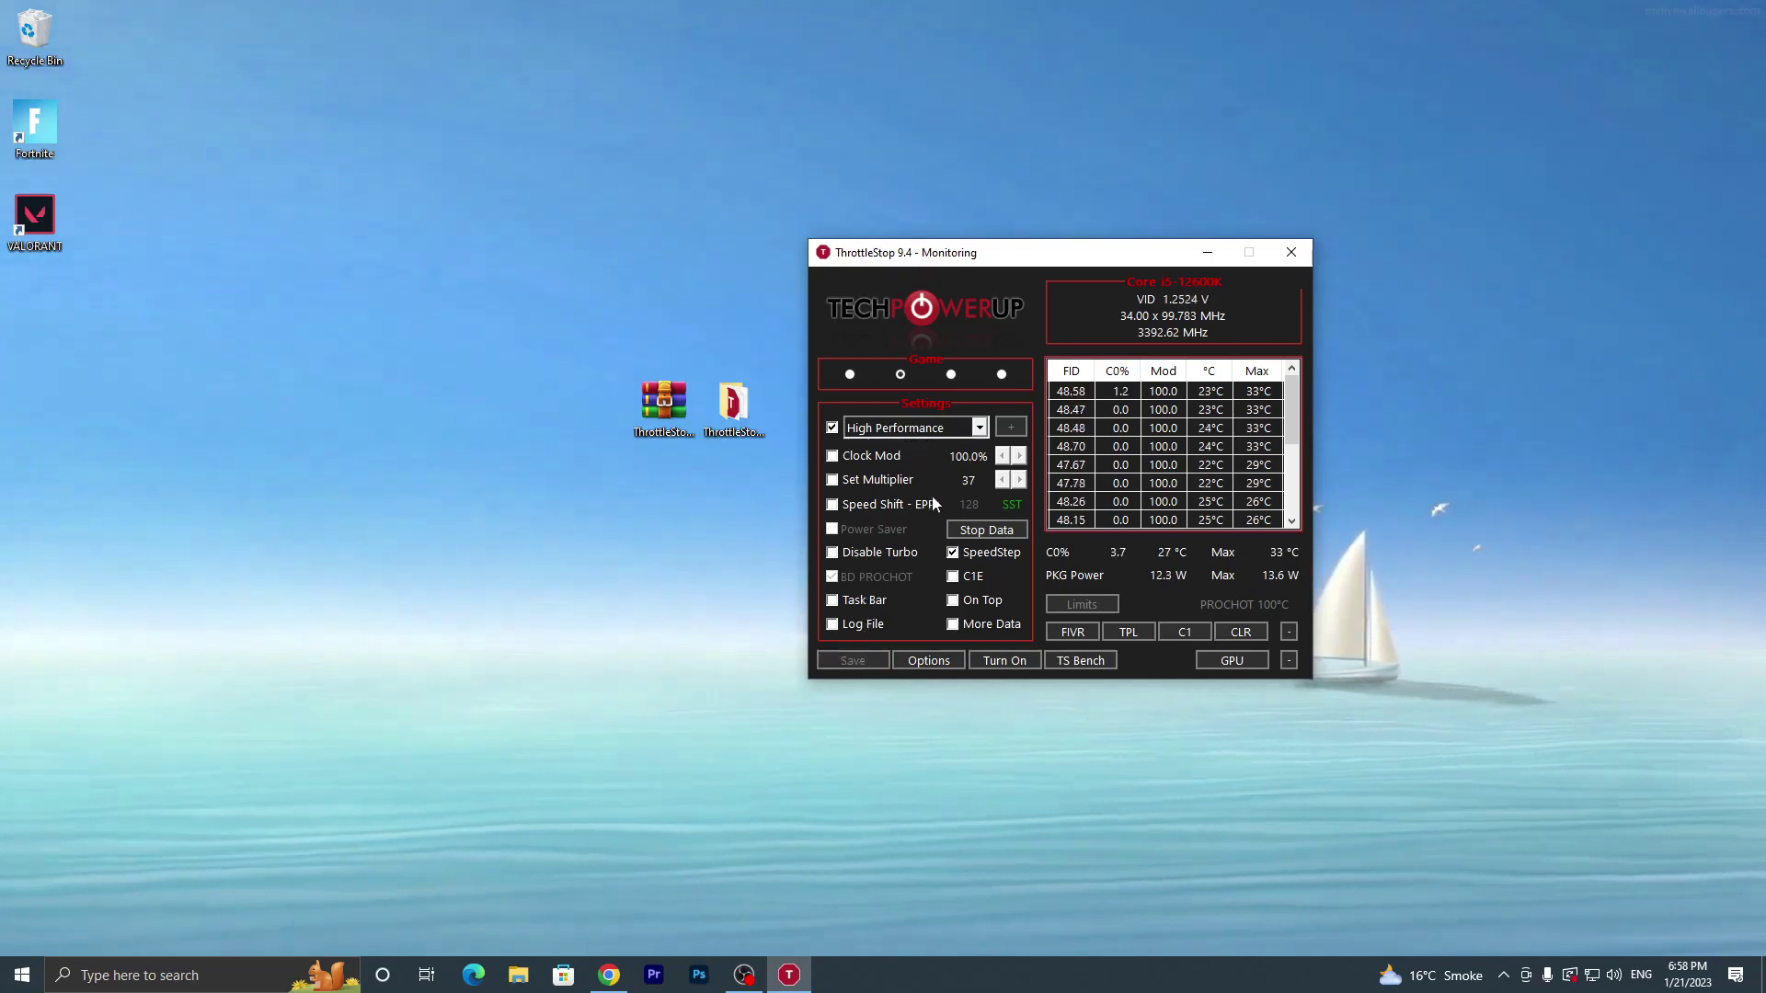
pyautogui.click(1291, 252)
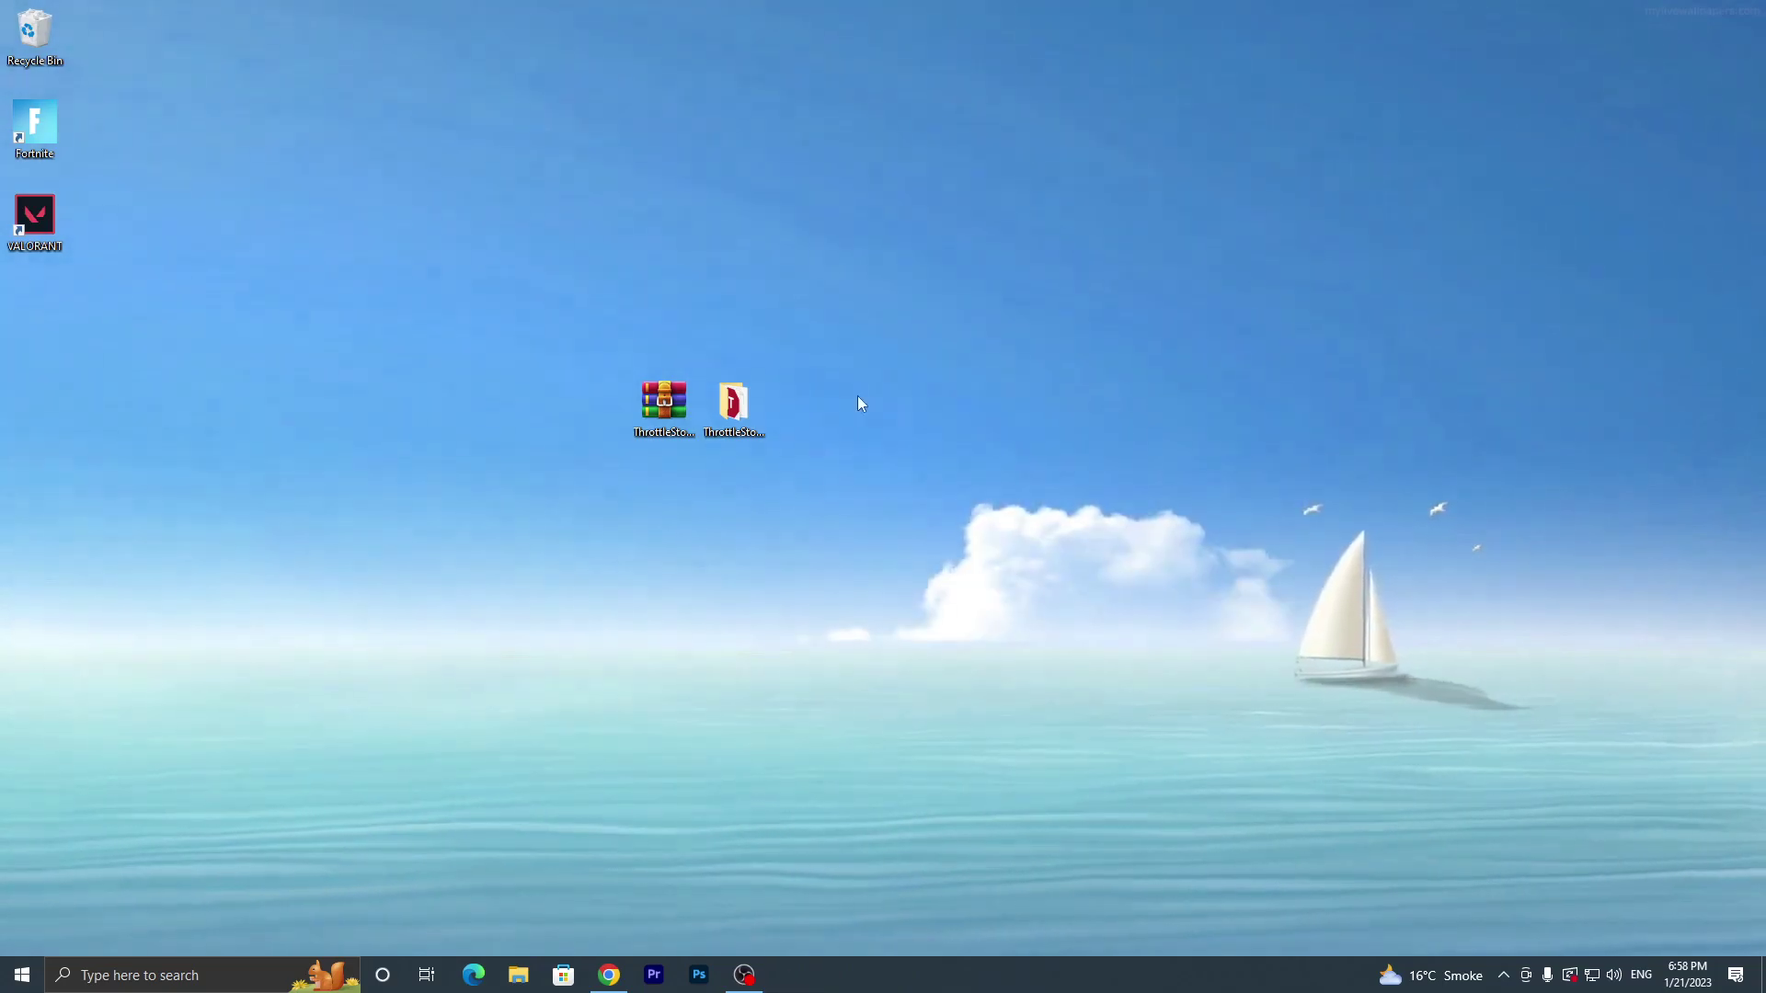
# Step: Open Power Options from Power & sleep settings, show additional plans, then close Settings
pyautogui.click(114, 975)
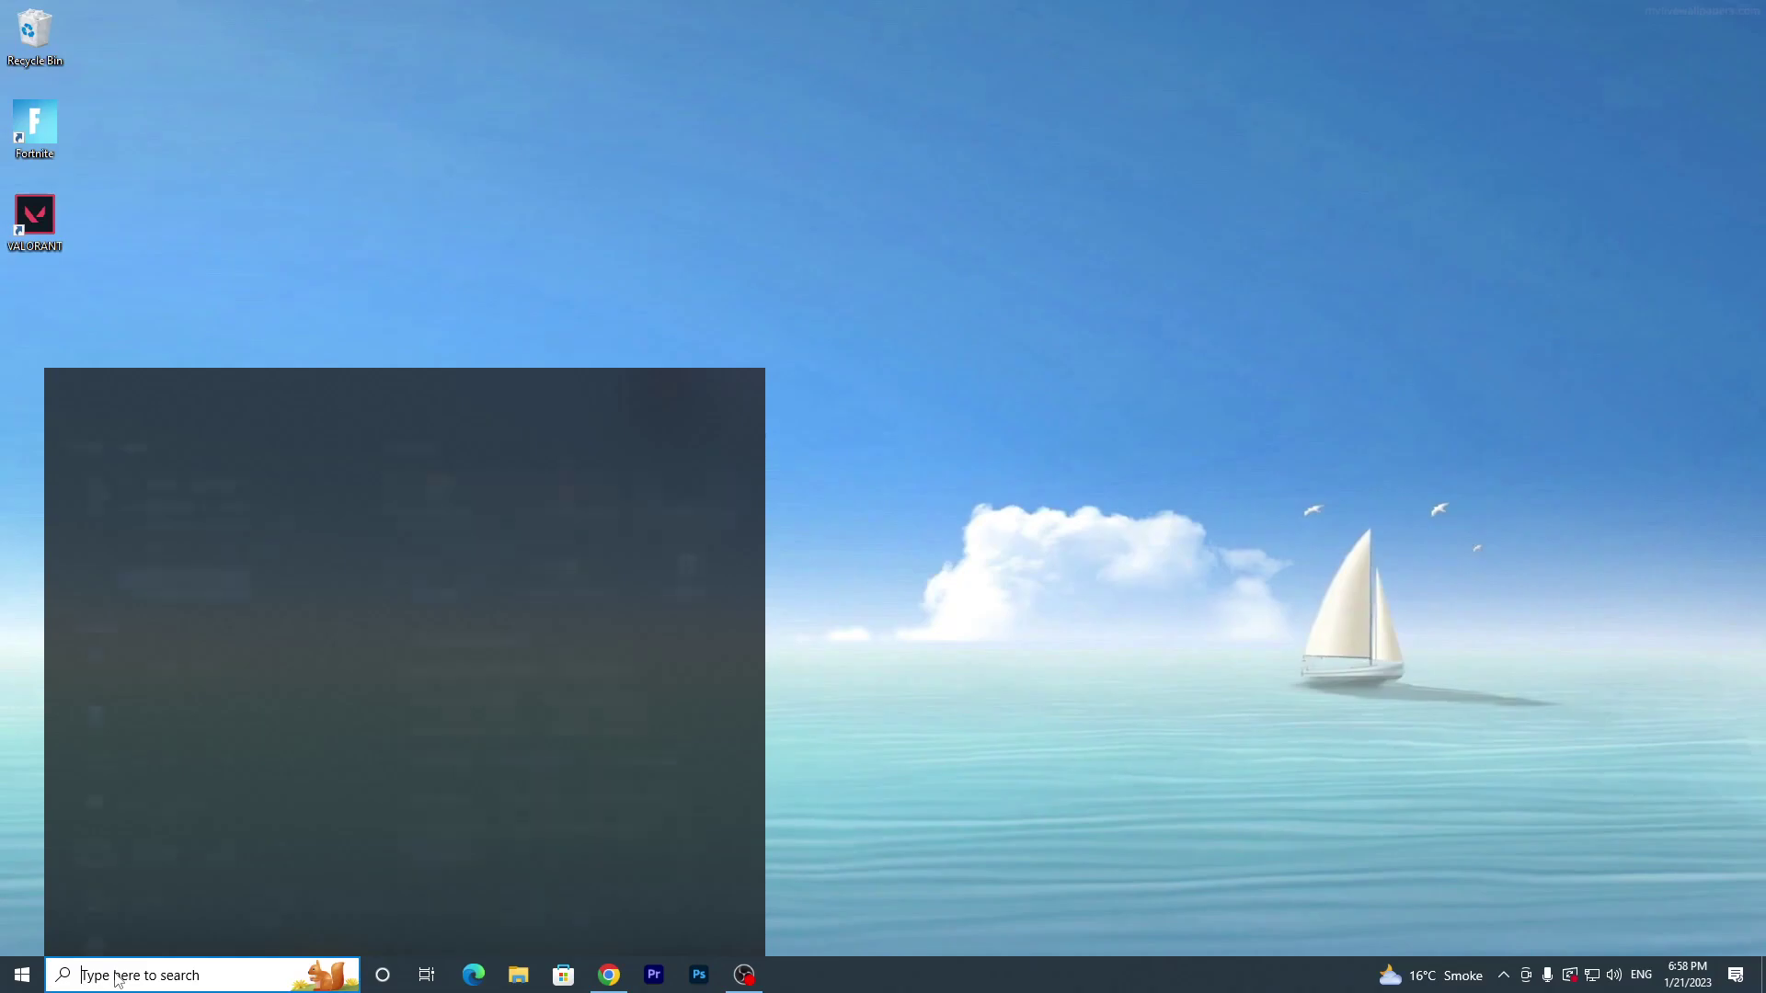
pyautogui.write('powe')
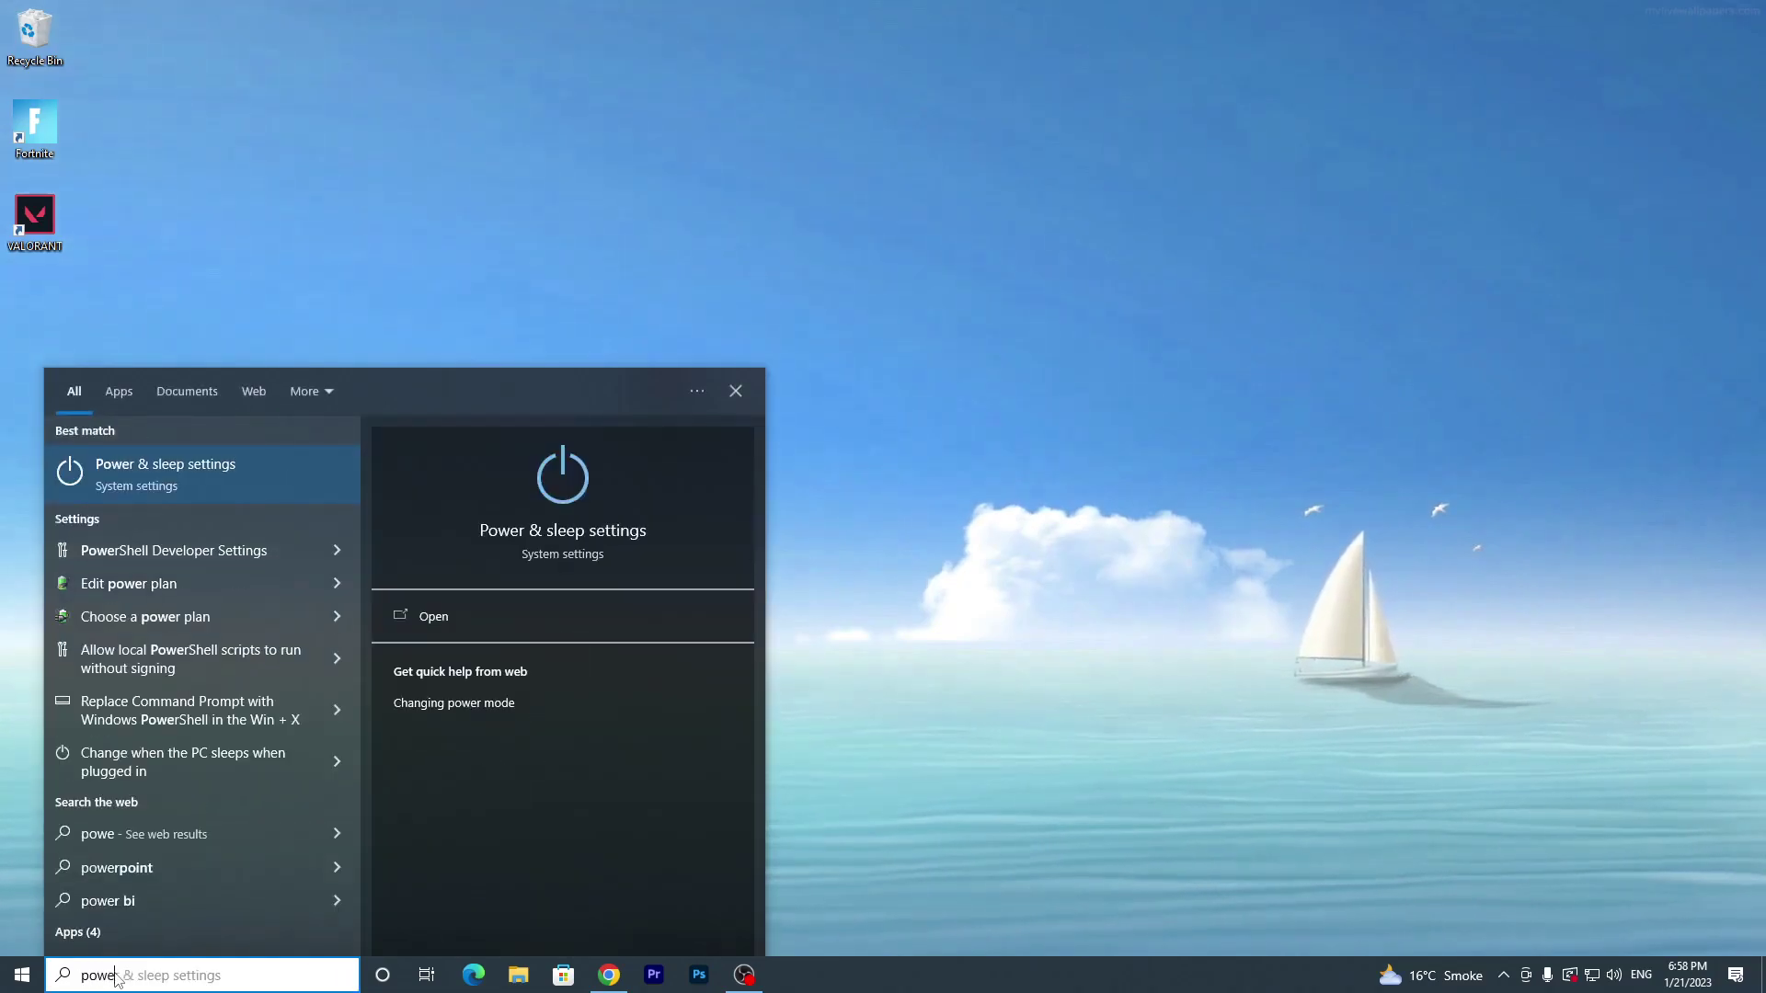
pyautogui.click(160, 482)
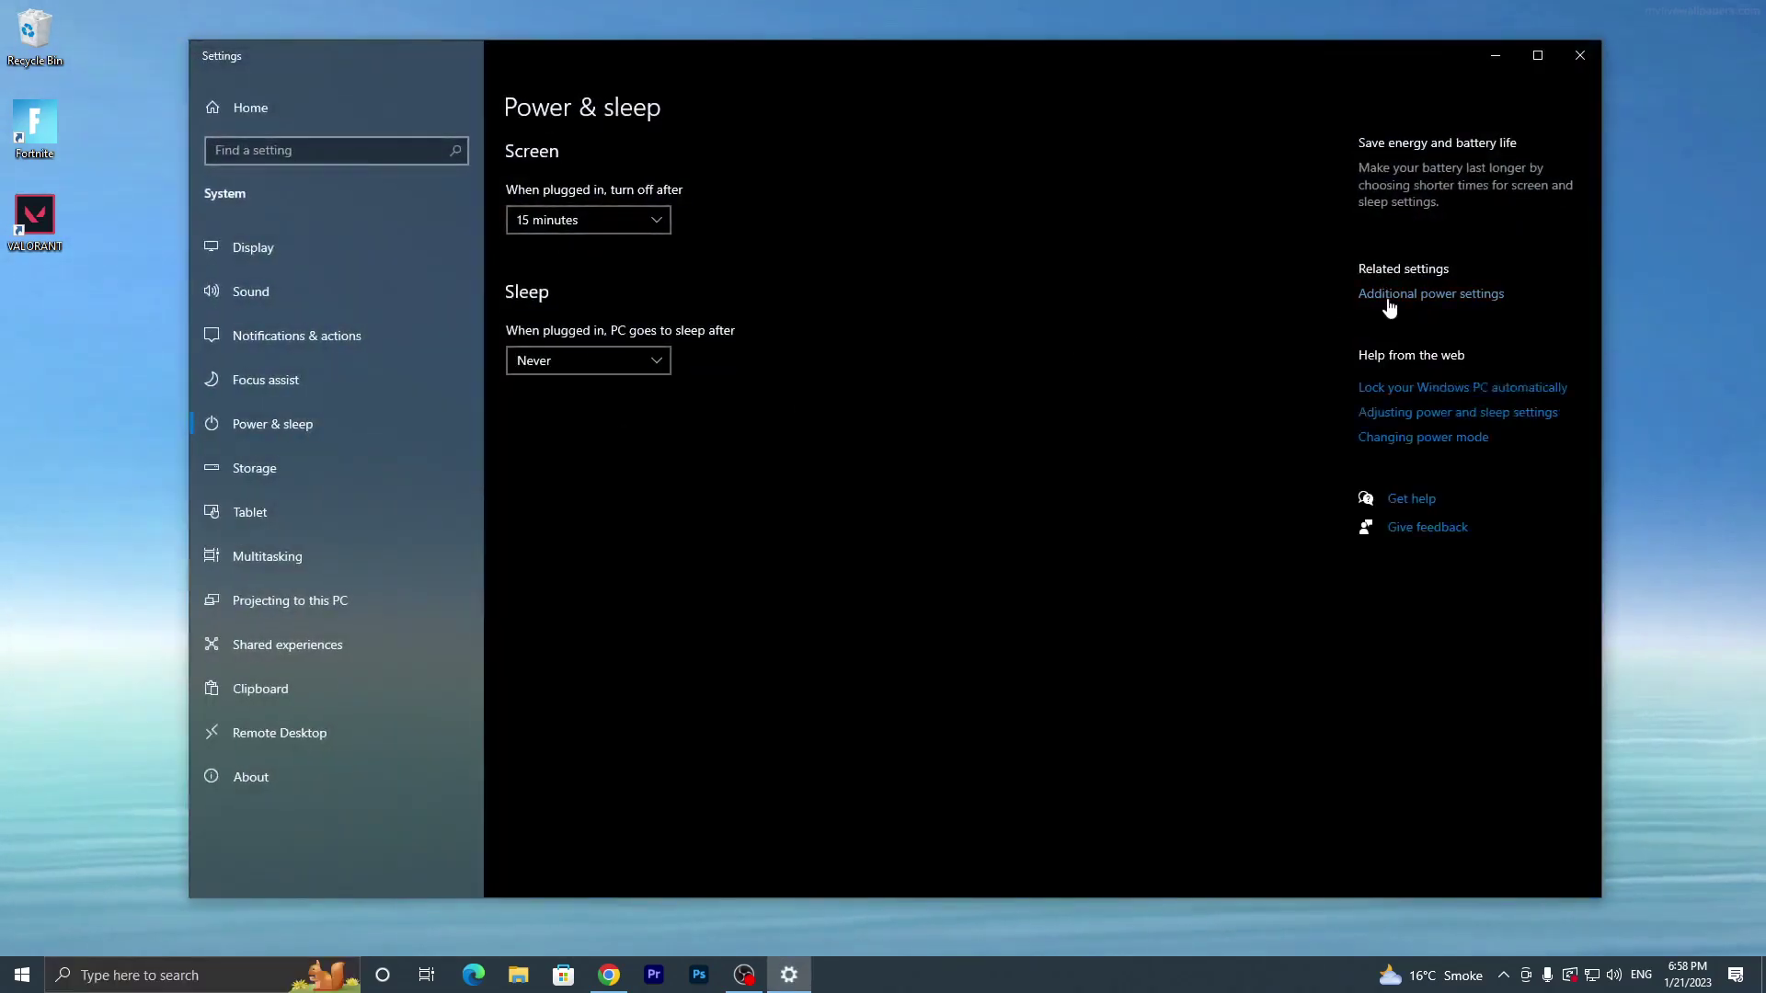
pyautogui.click(1468, 299)
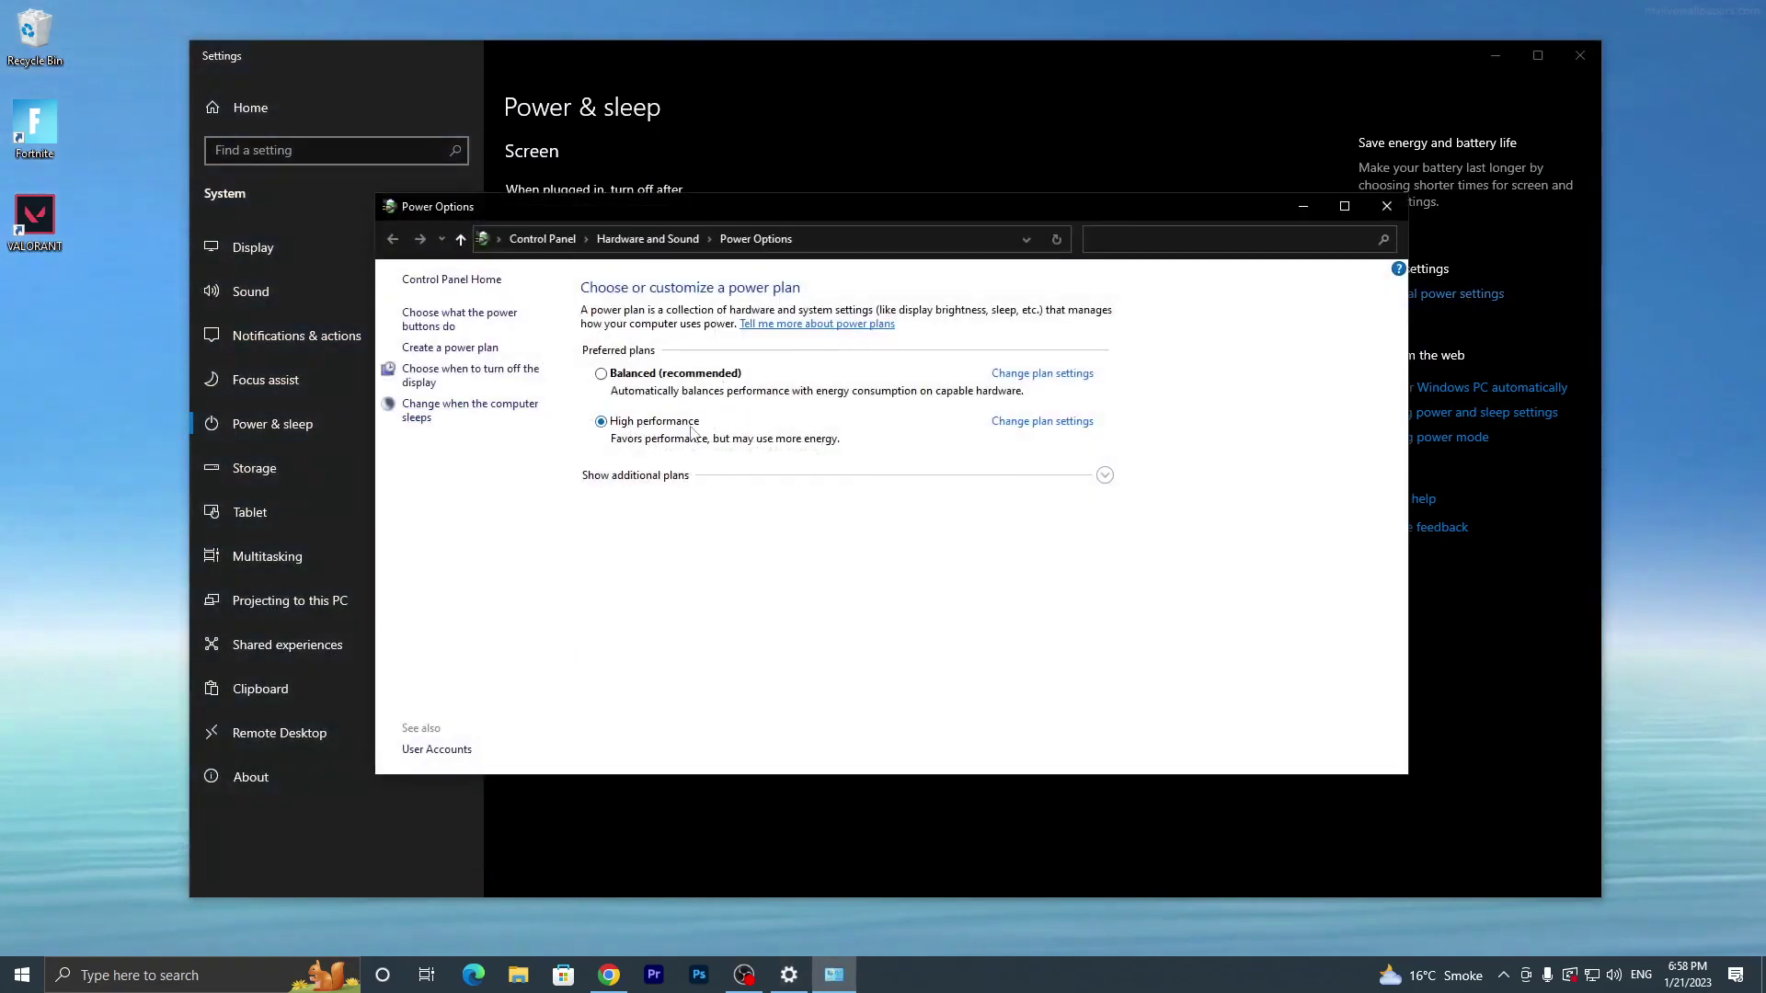
pyautogui.click(1104, 477)
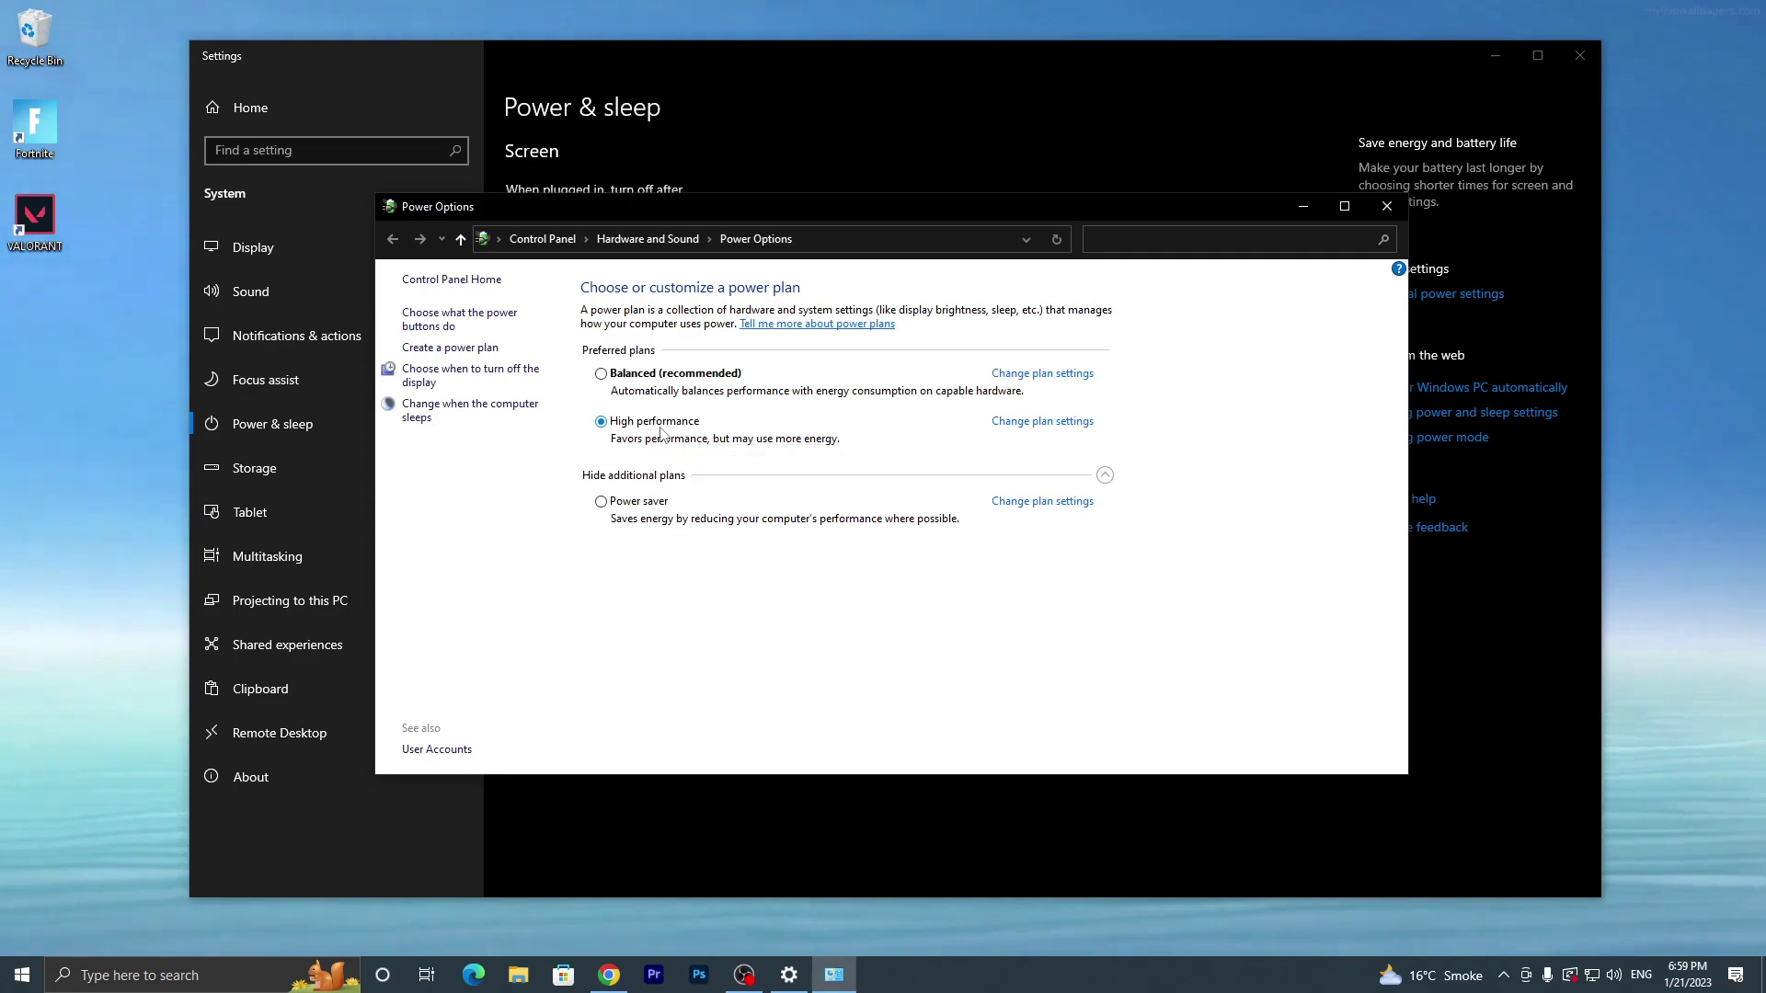
pyautogui.click(1565, 61)
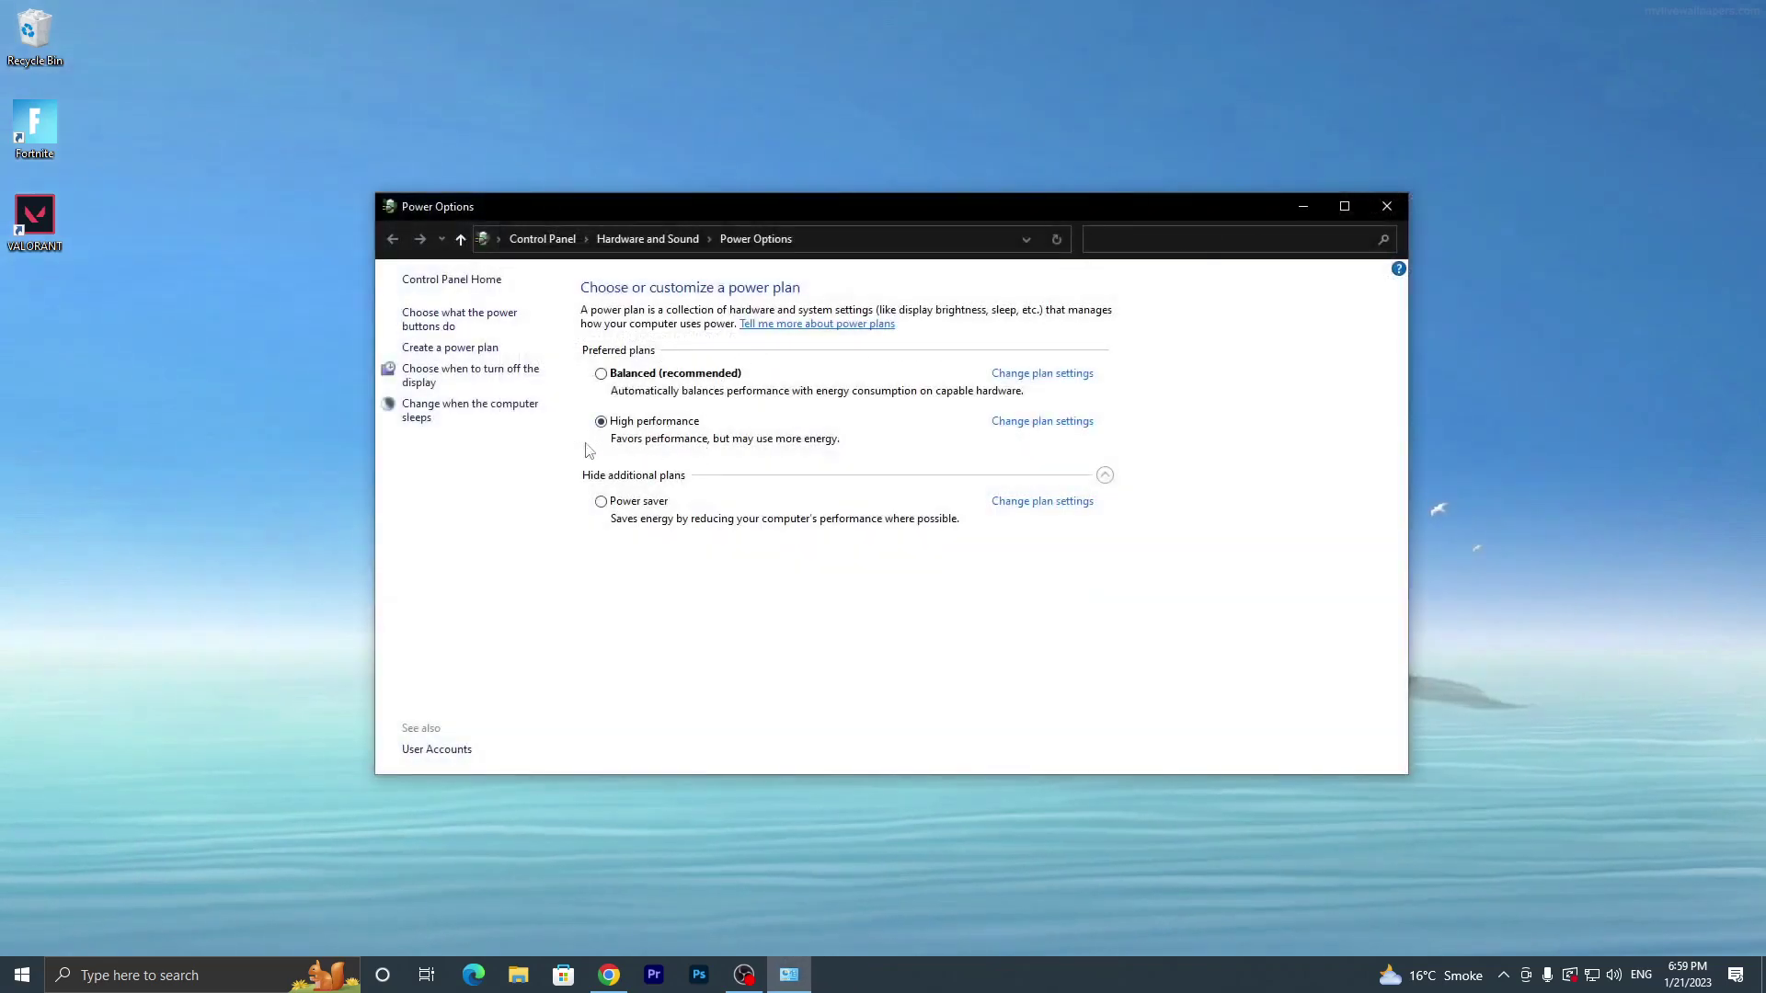
# Step: Back in Chrome, search the uptopacks site for park control
pyautogui.click(608, 975)
pyautogui.scroll(8, 593, 207)
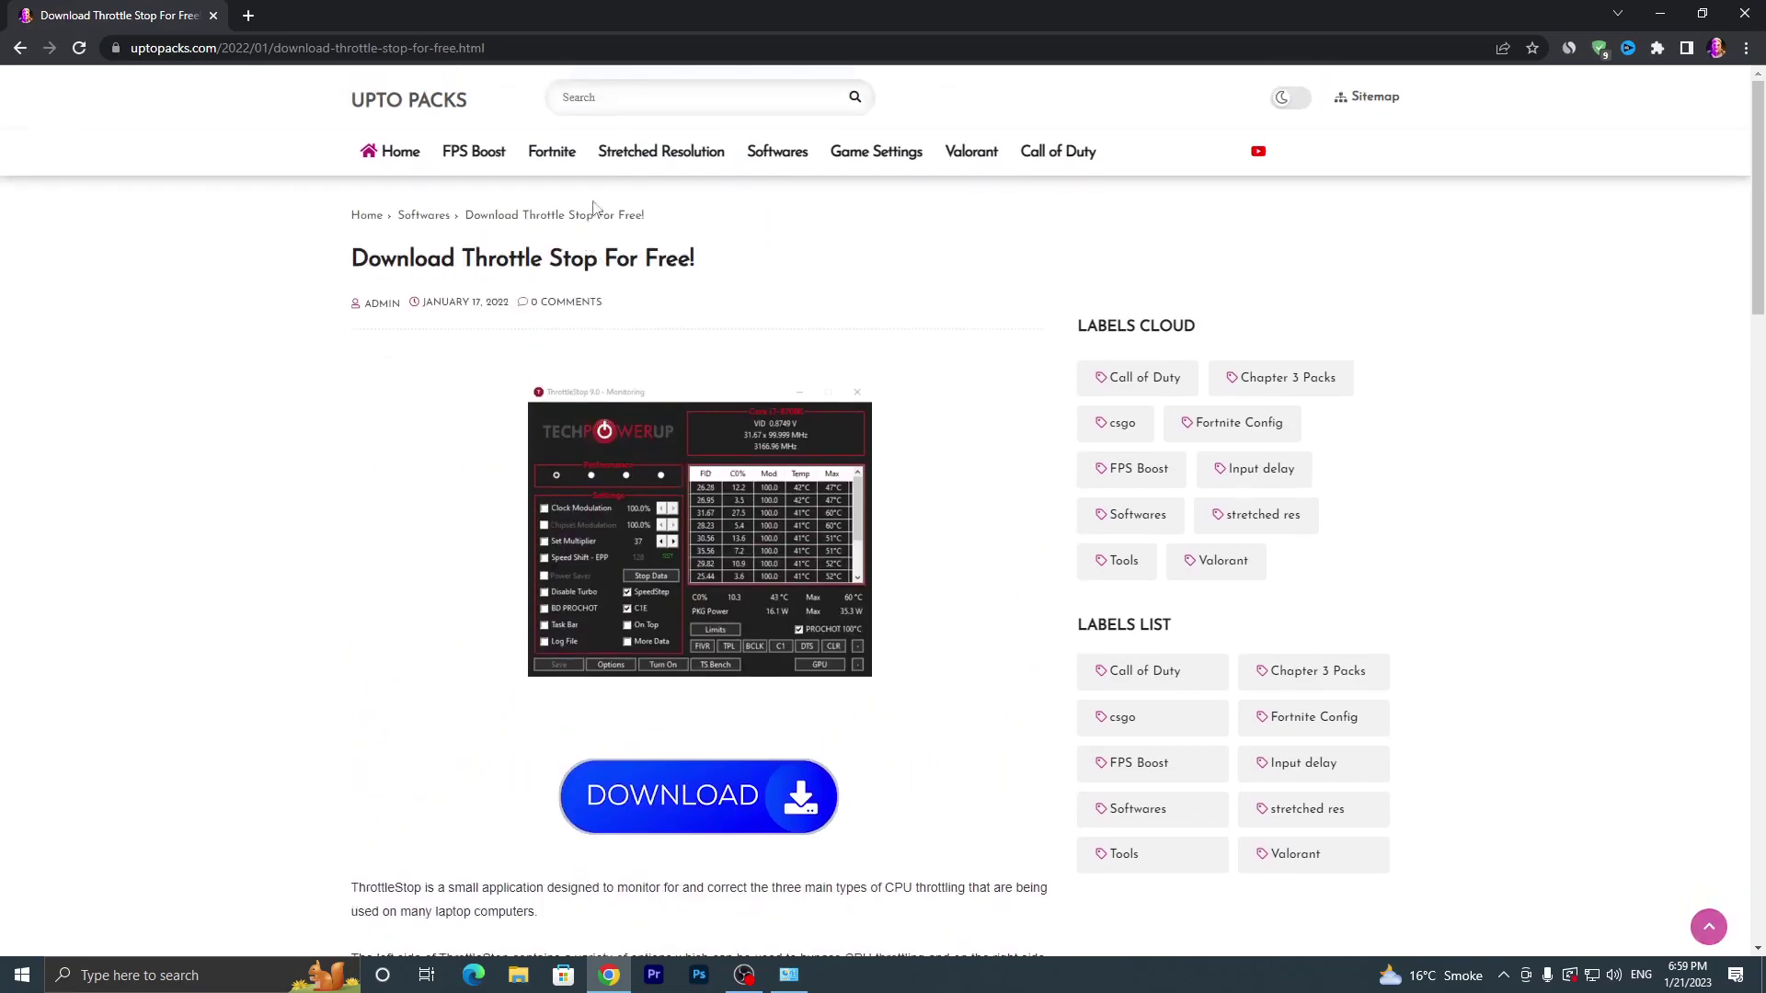
pyautogui.click(629, 103)
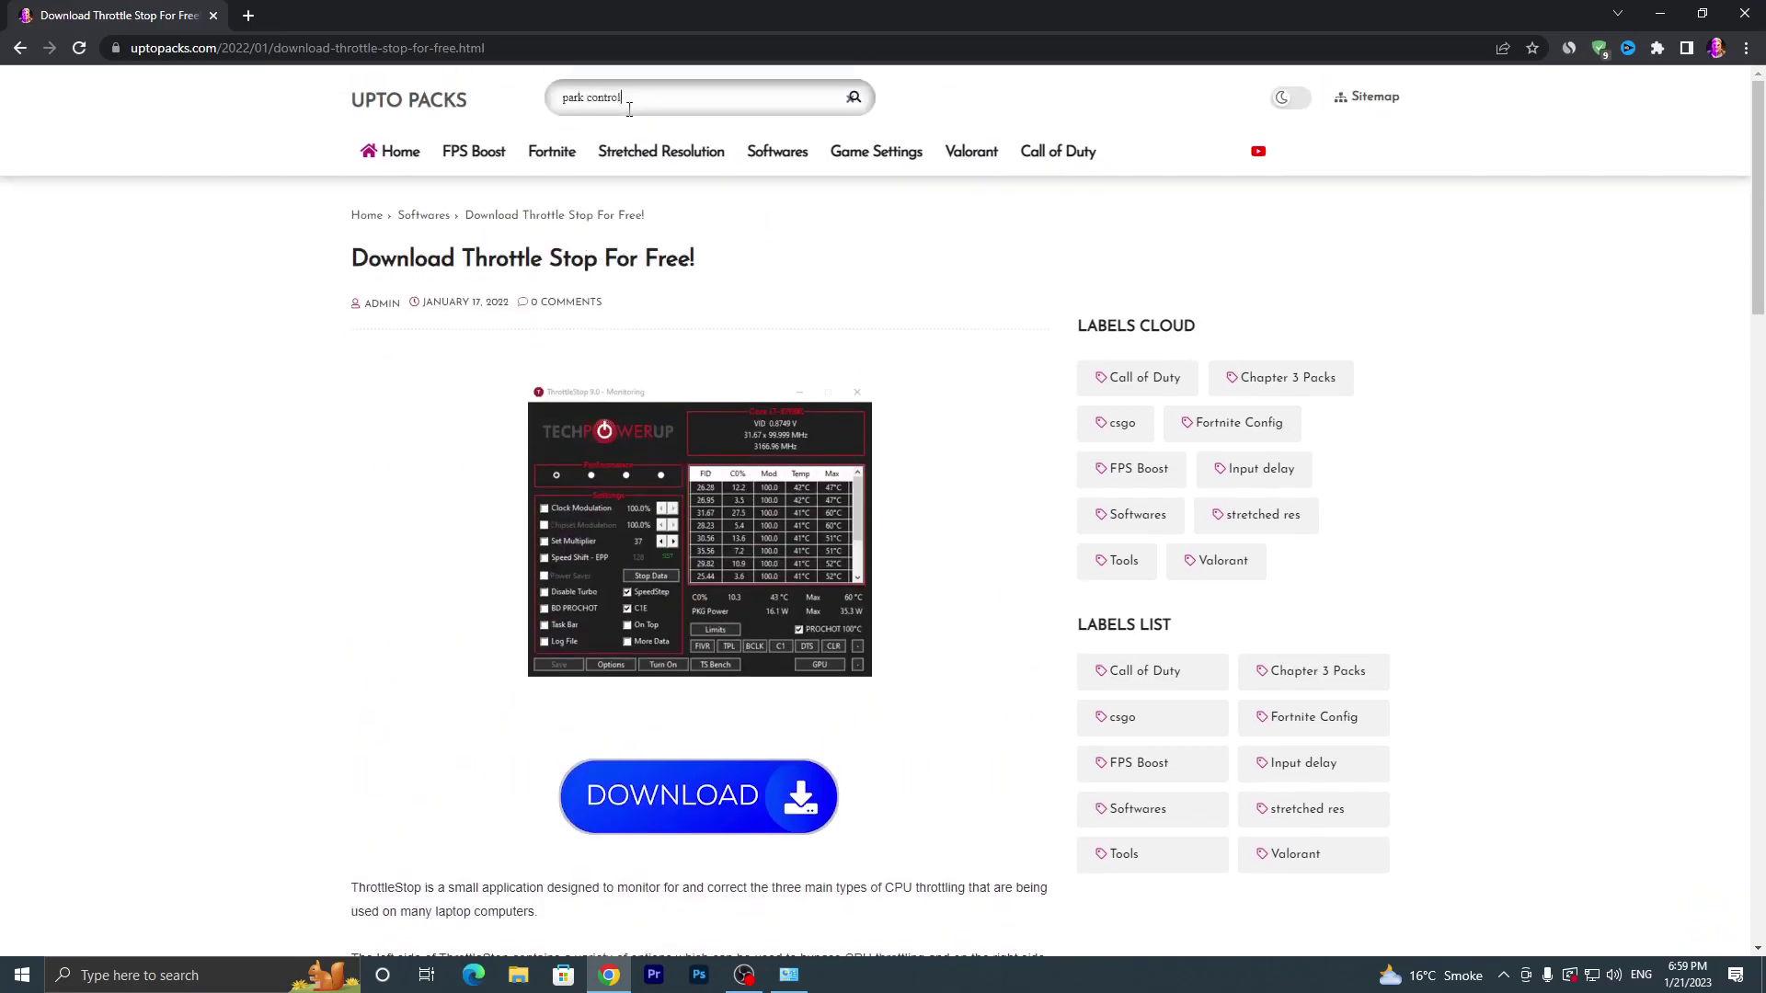
pyautogui.press('Return')
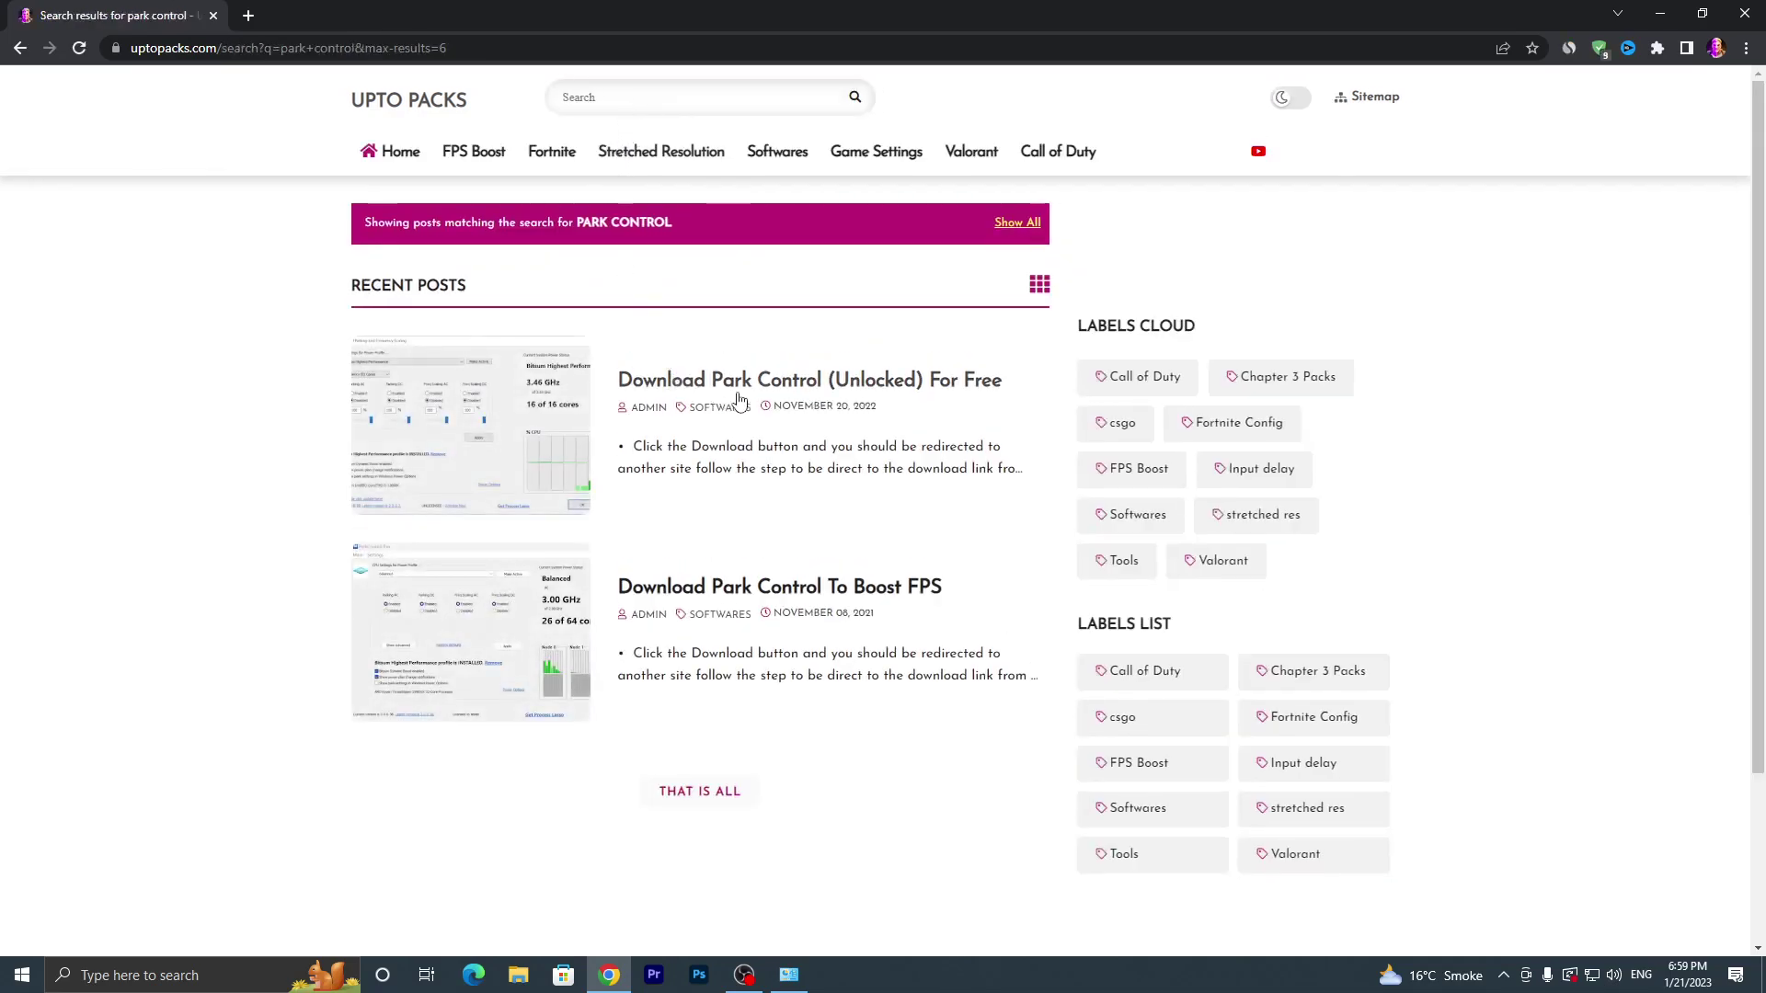
# Step: Open the Download Park Control (Unlocked) article and download the park-control-2-0-0-22 installer
pyautogui.click(926, 386)
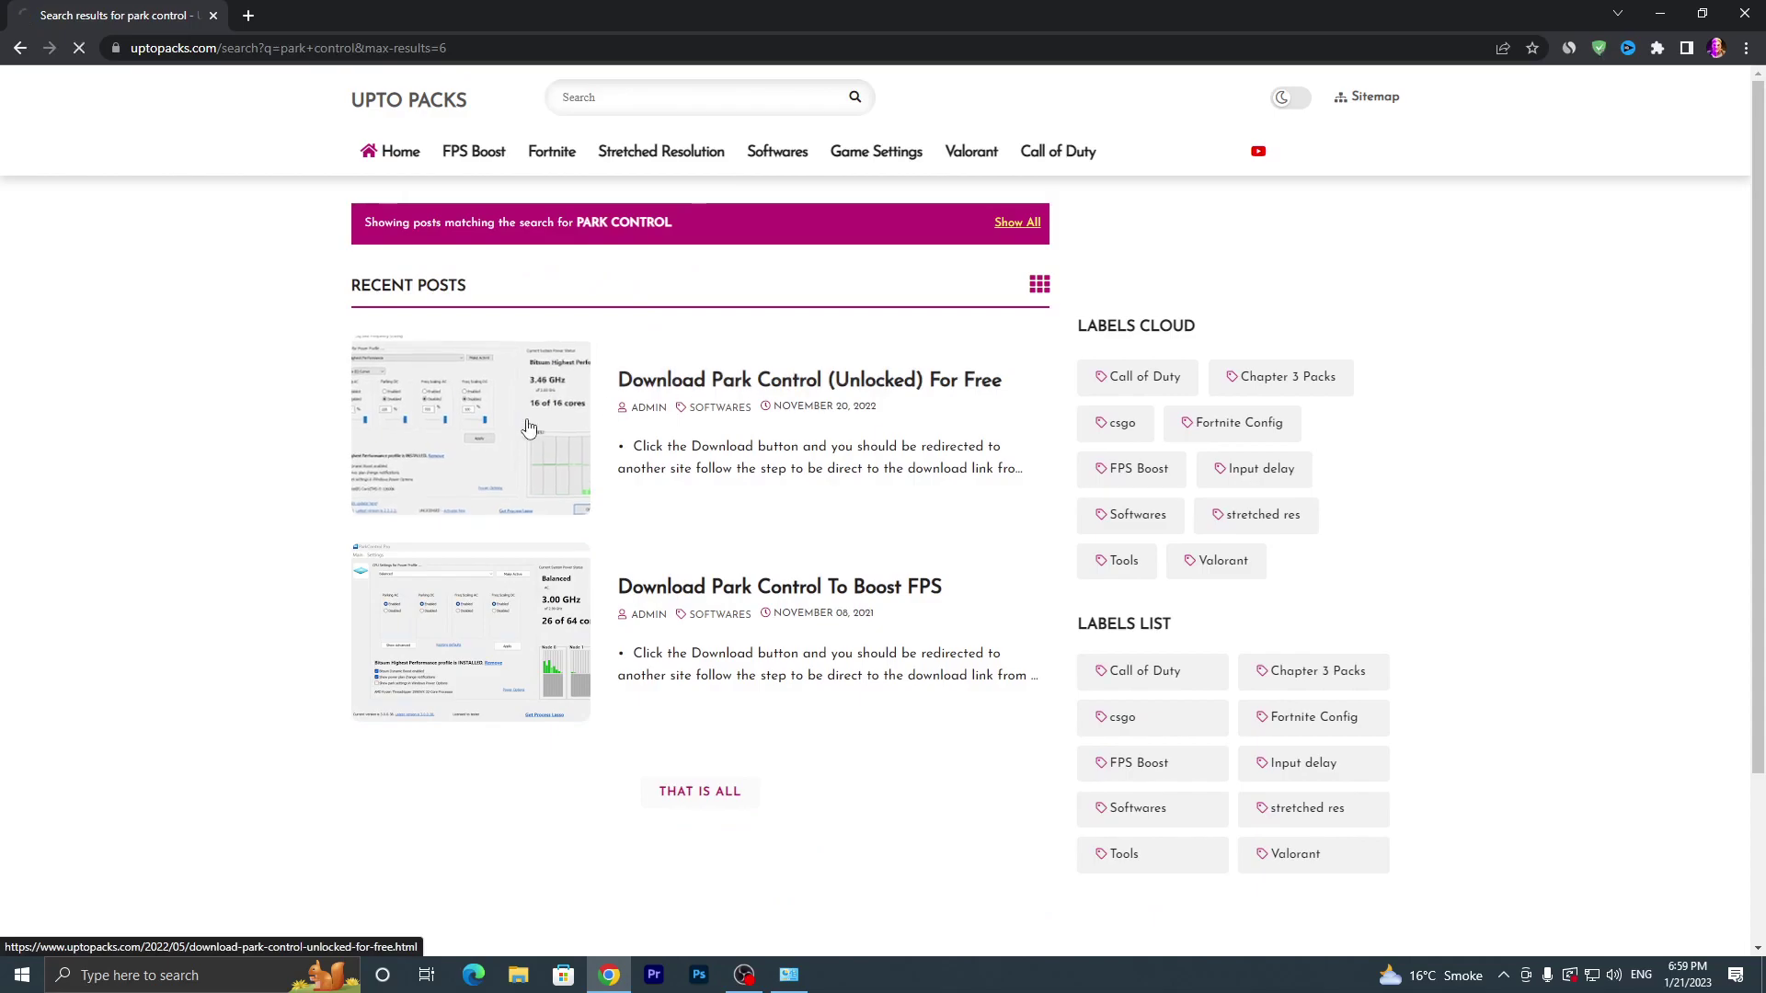
pyautogui.scroll(-5, 769, 443)
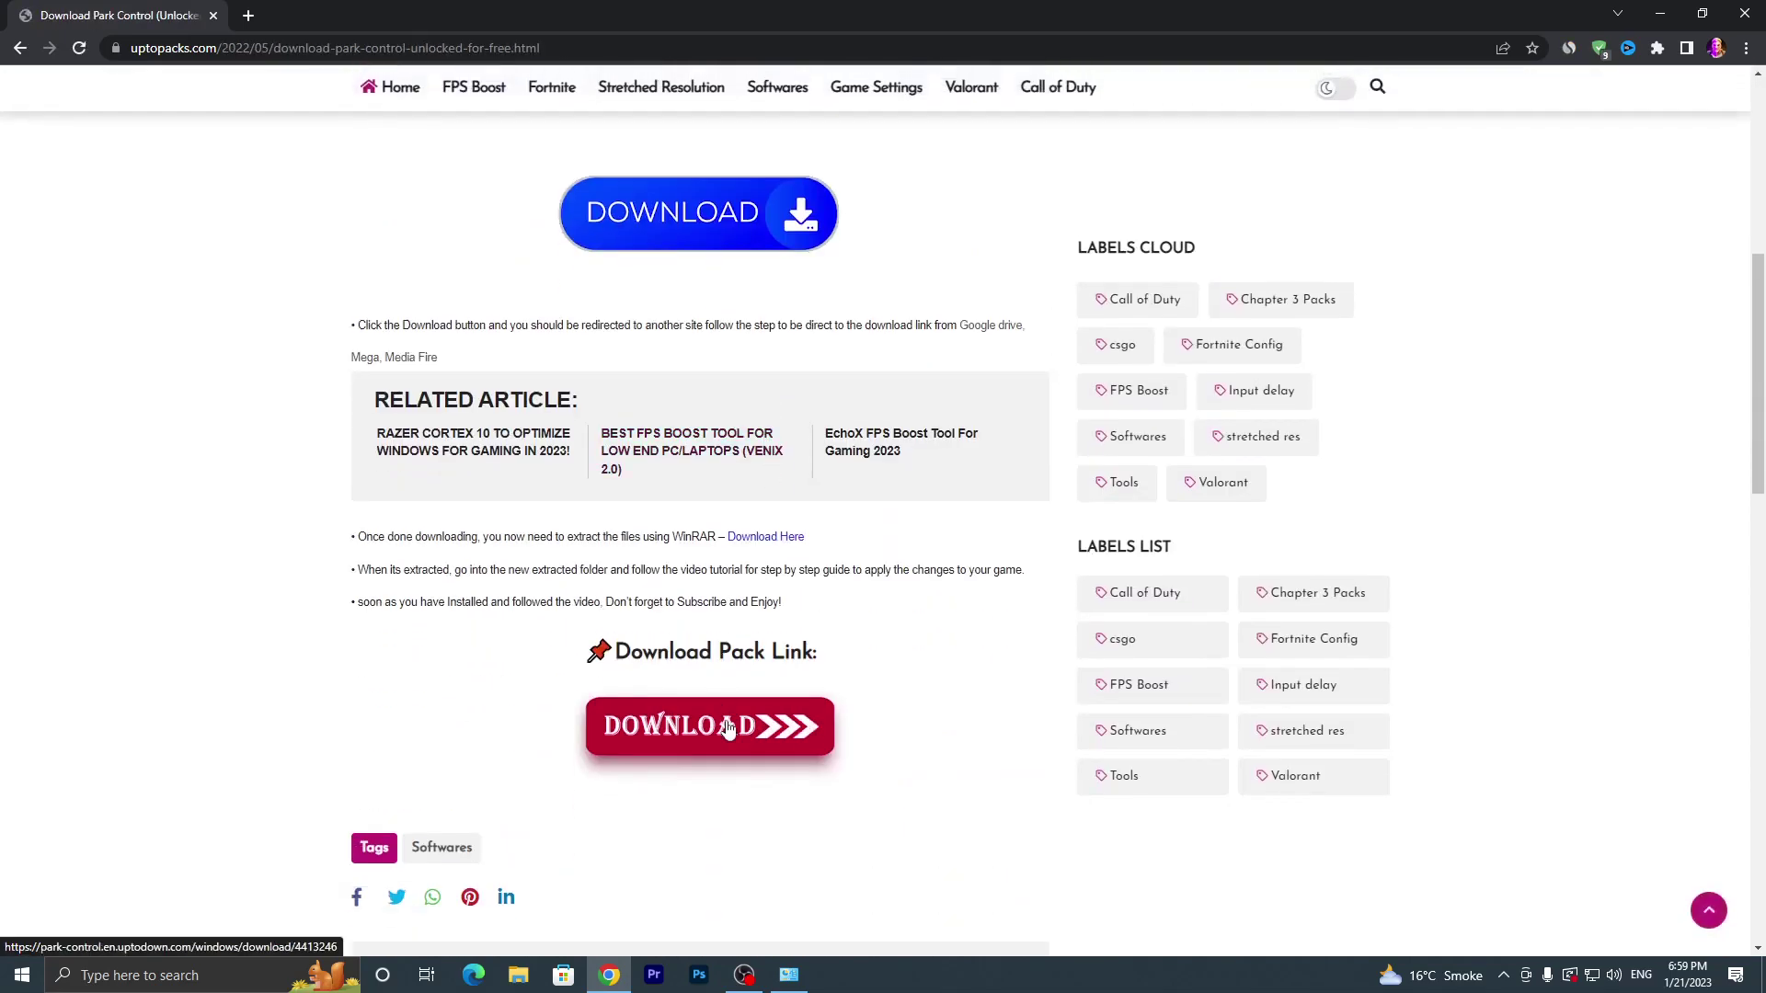
pyautogui.click(791, 727)
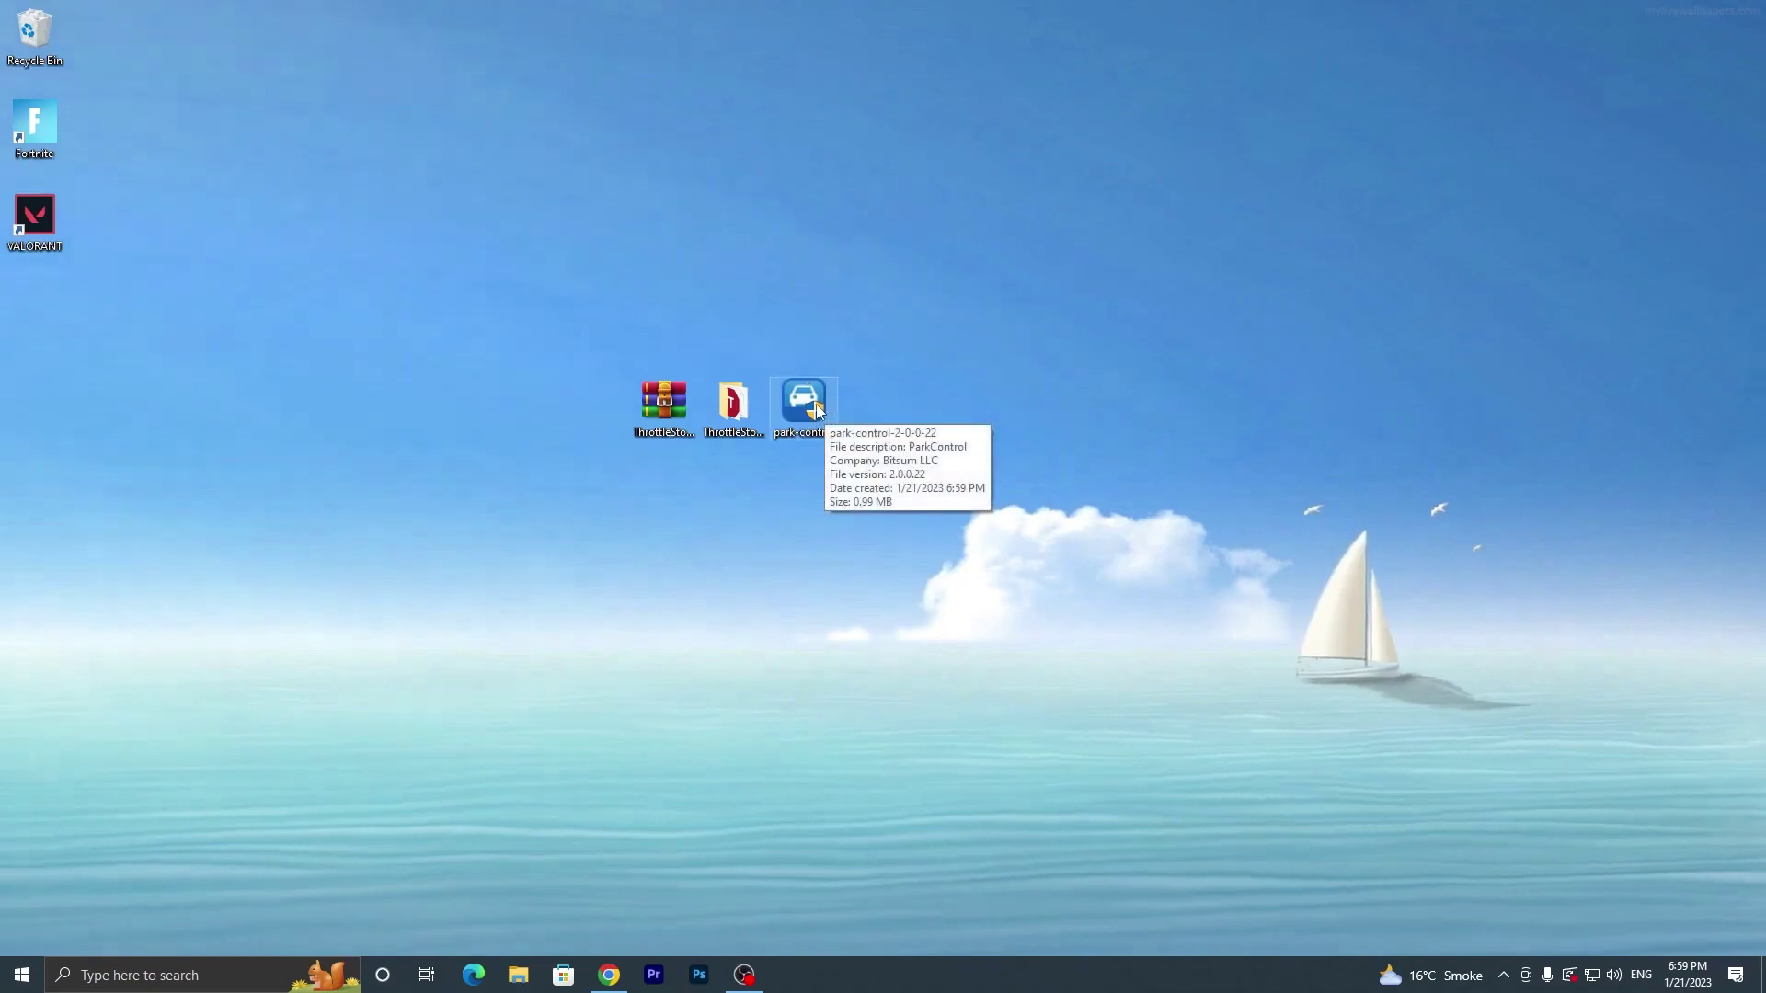
# Step: Install ParkControl in English with default components, then select the Bitsum Highest Performance profile for editing
pyautogui.doubleClick(806, 406)
pyautogui.click(776, 611)
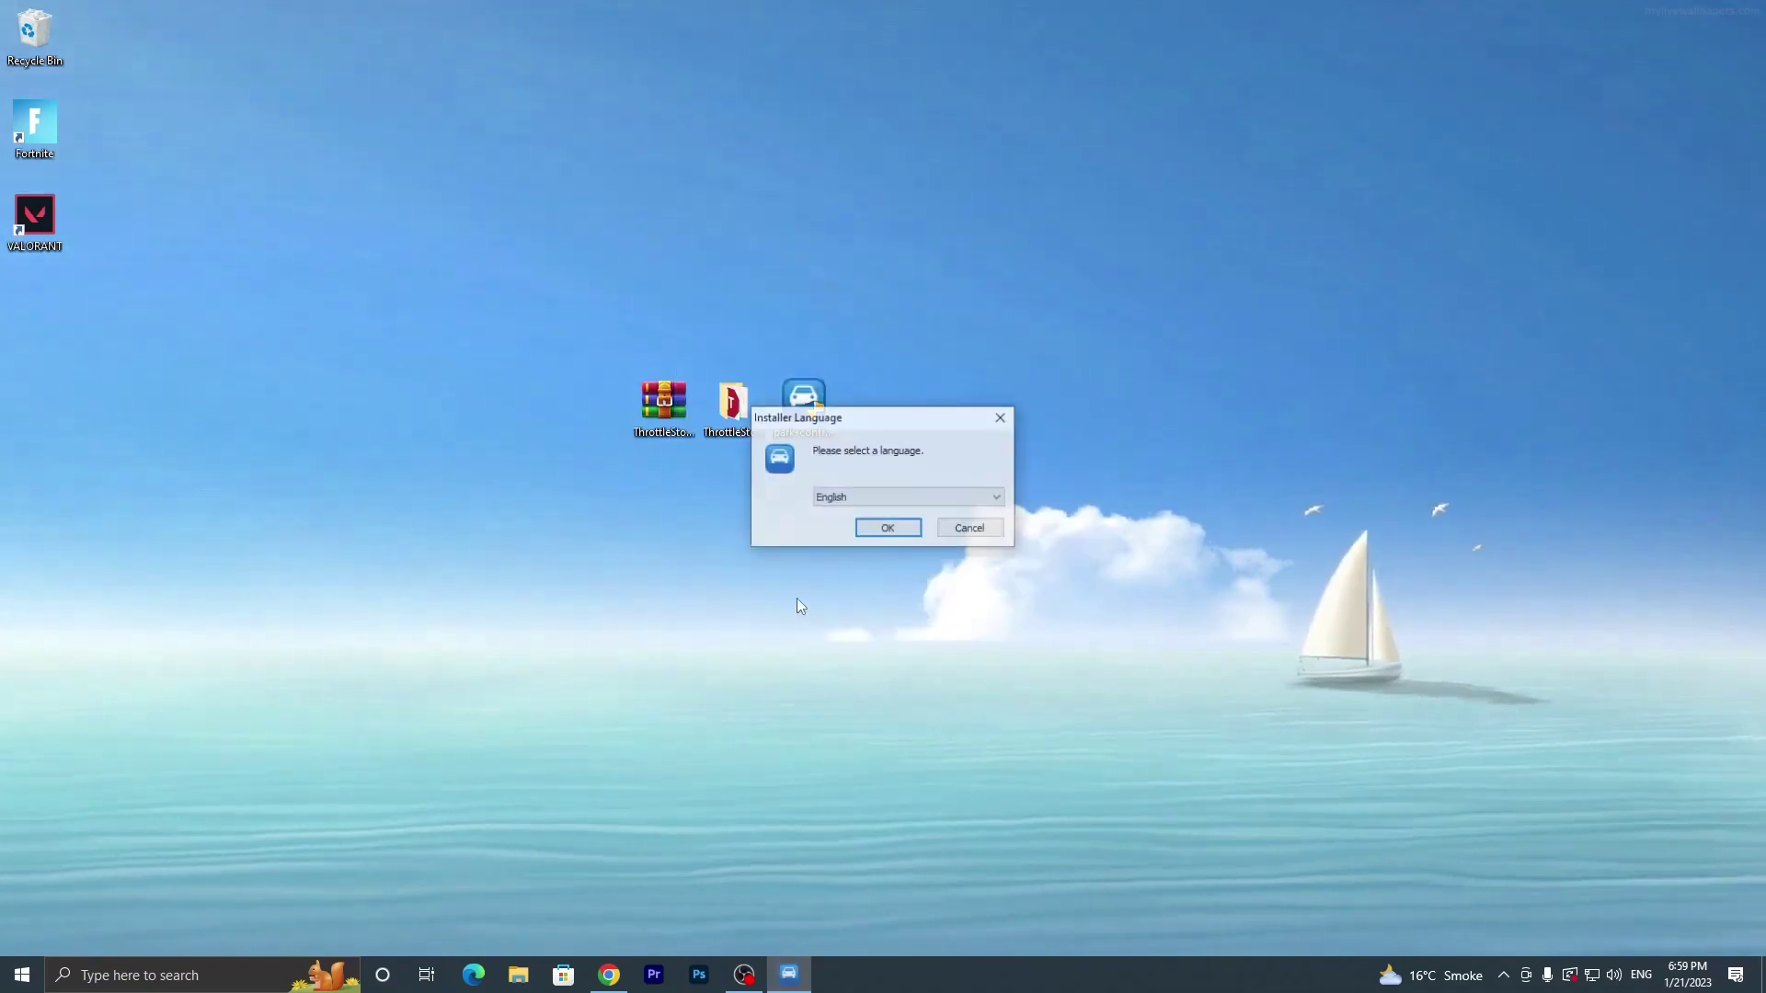
pyautogui.click(879, 531)
pyautogui.click(983, 632)
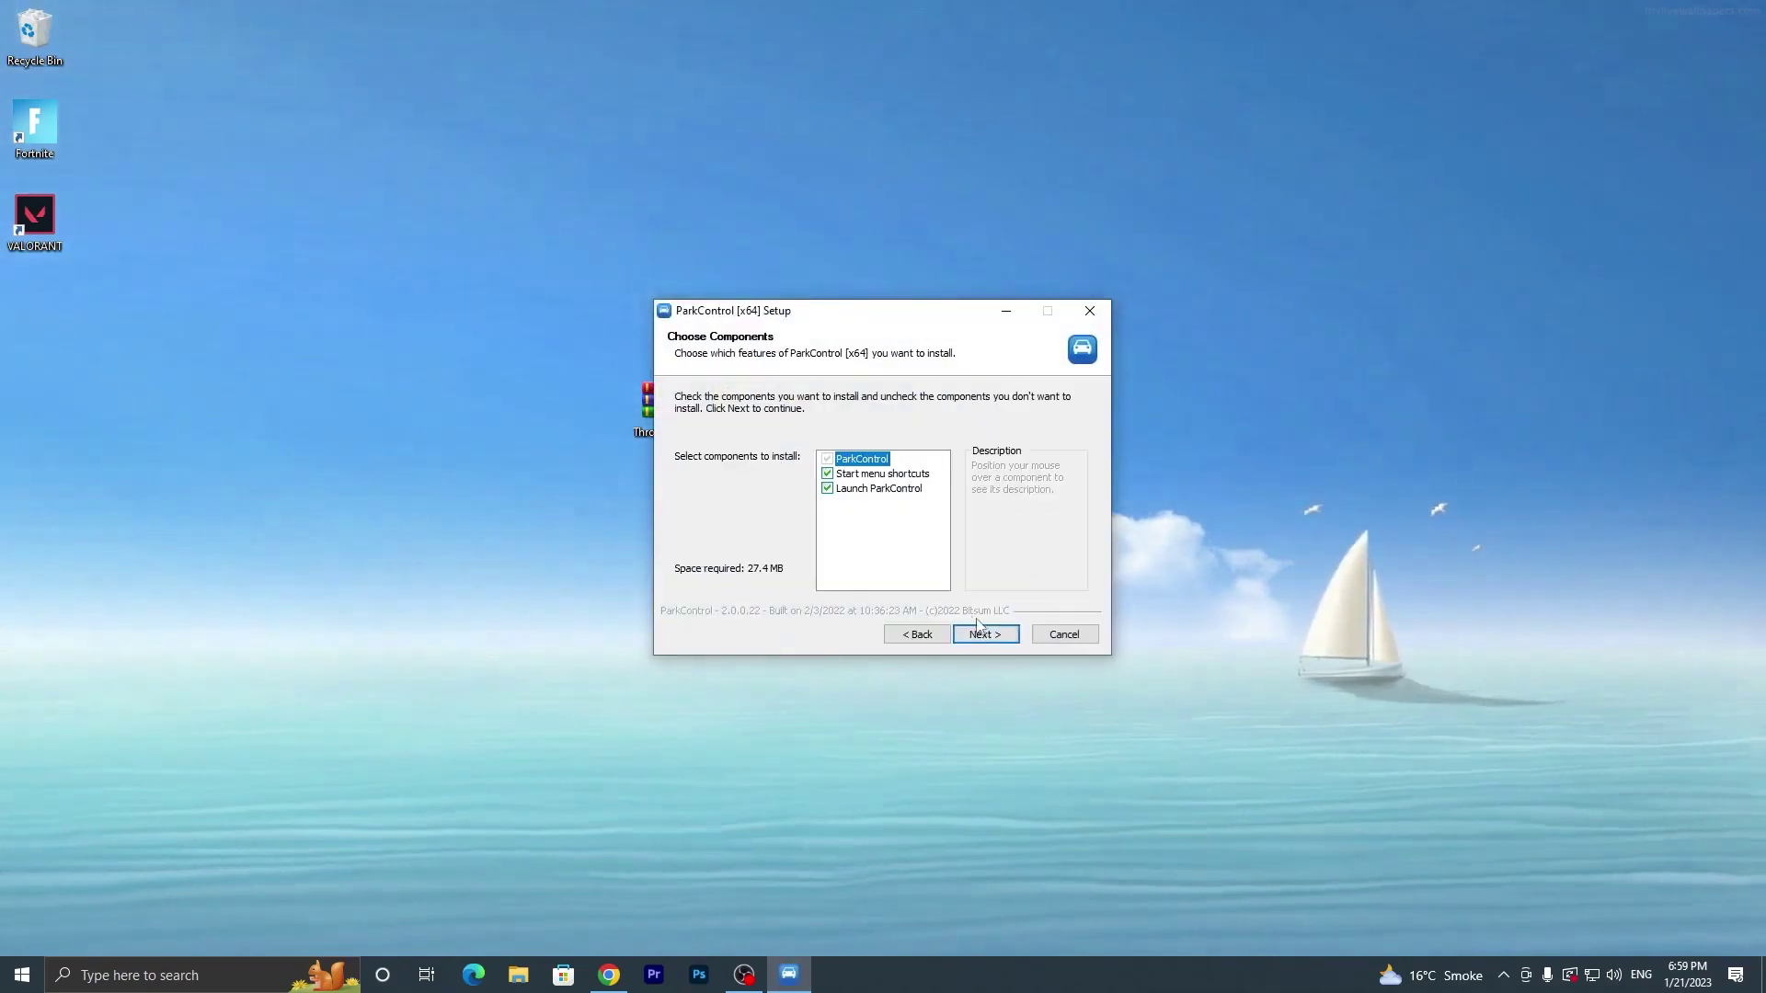
pyautogui.click(980, 632)
pyautogui.click(981, 633)
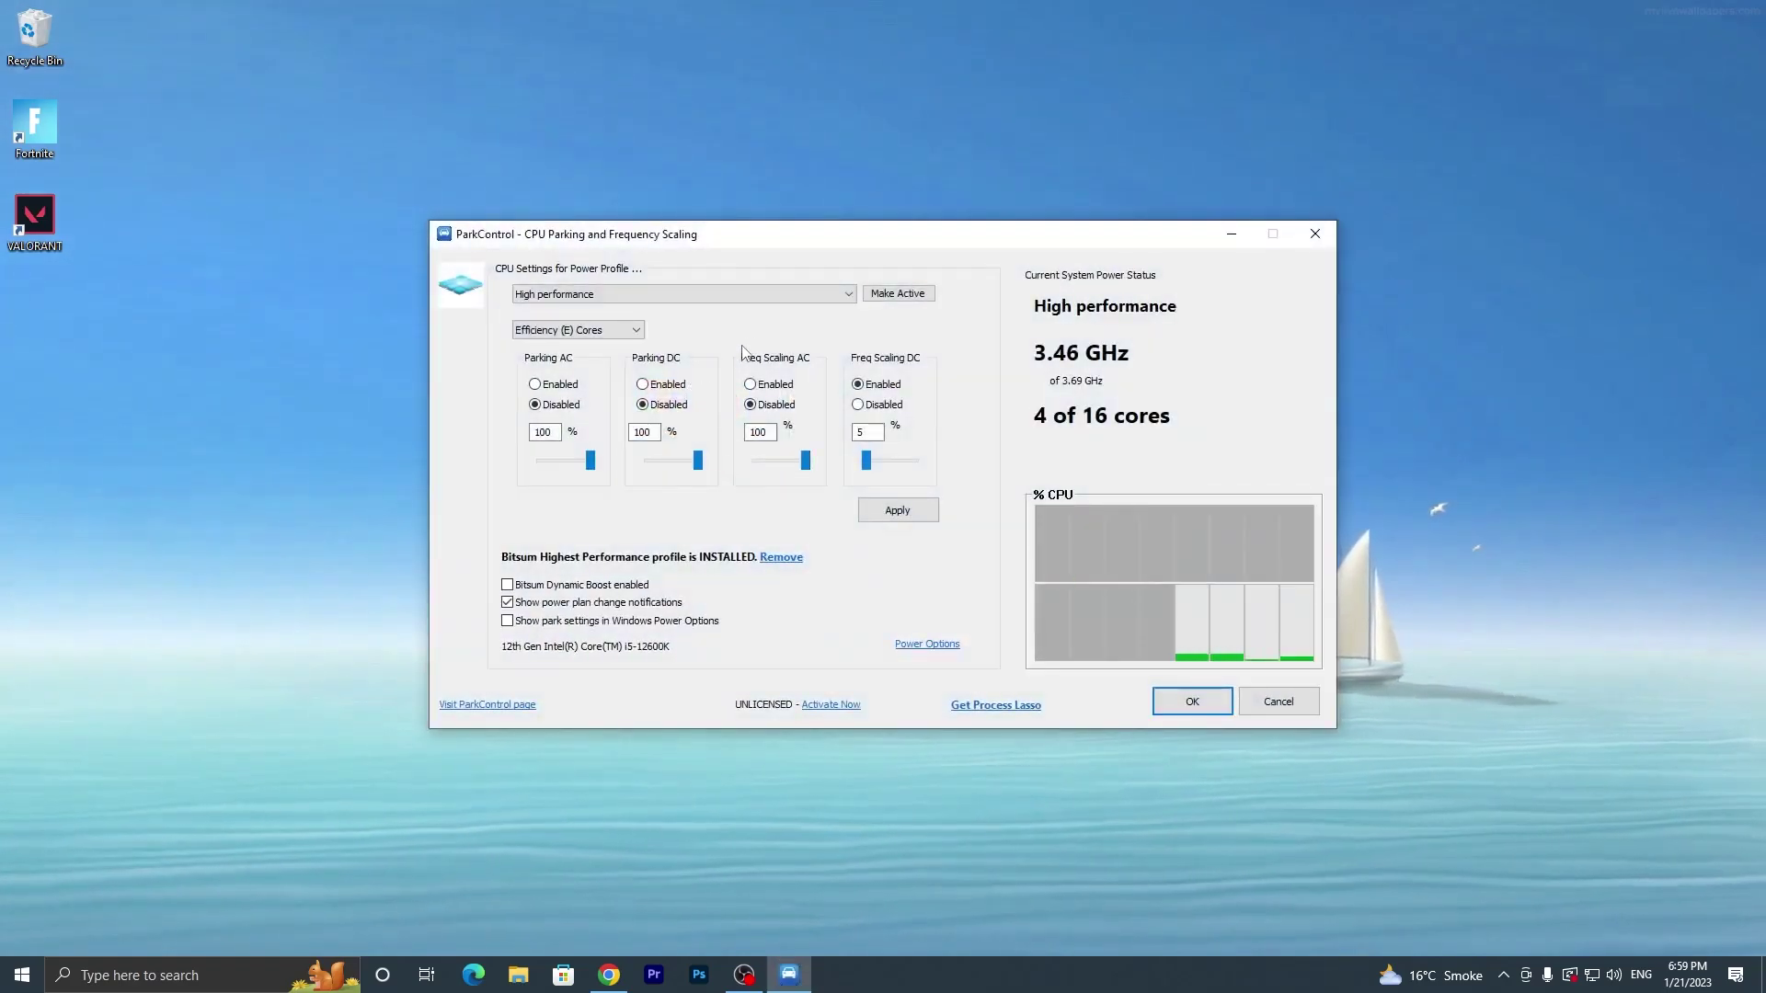
pyautogui.click(848, 295)
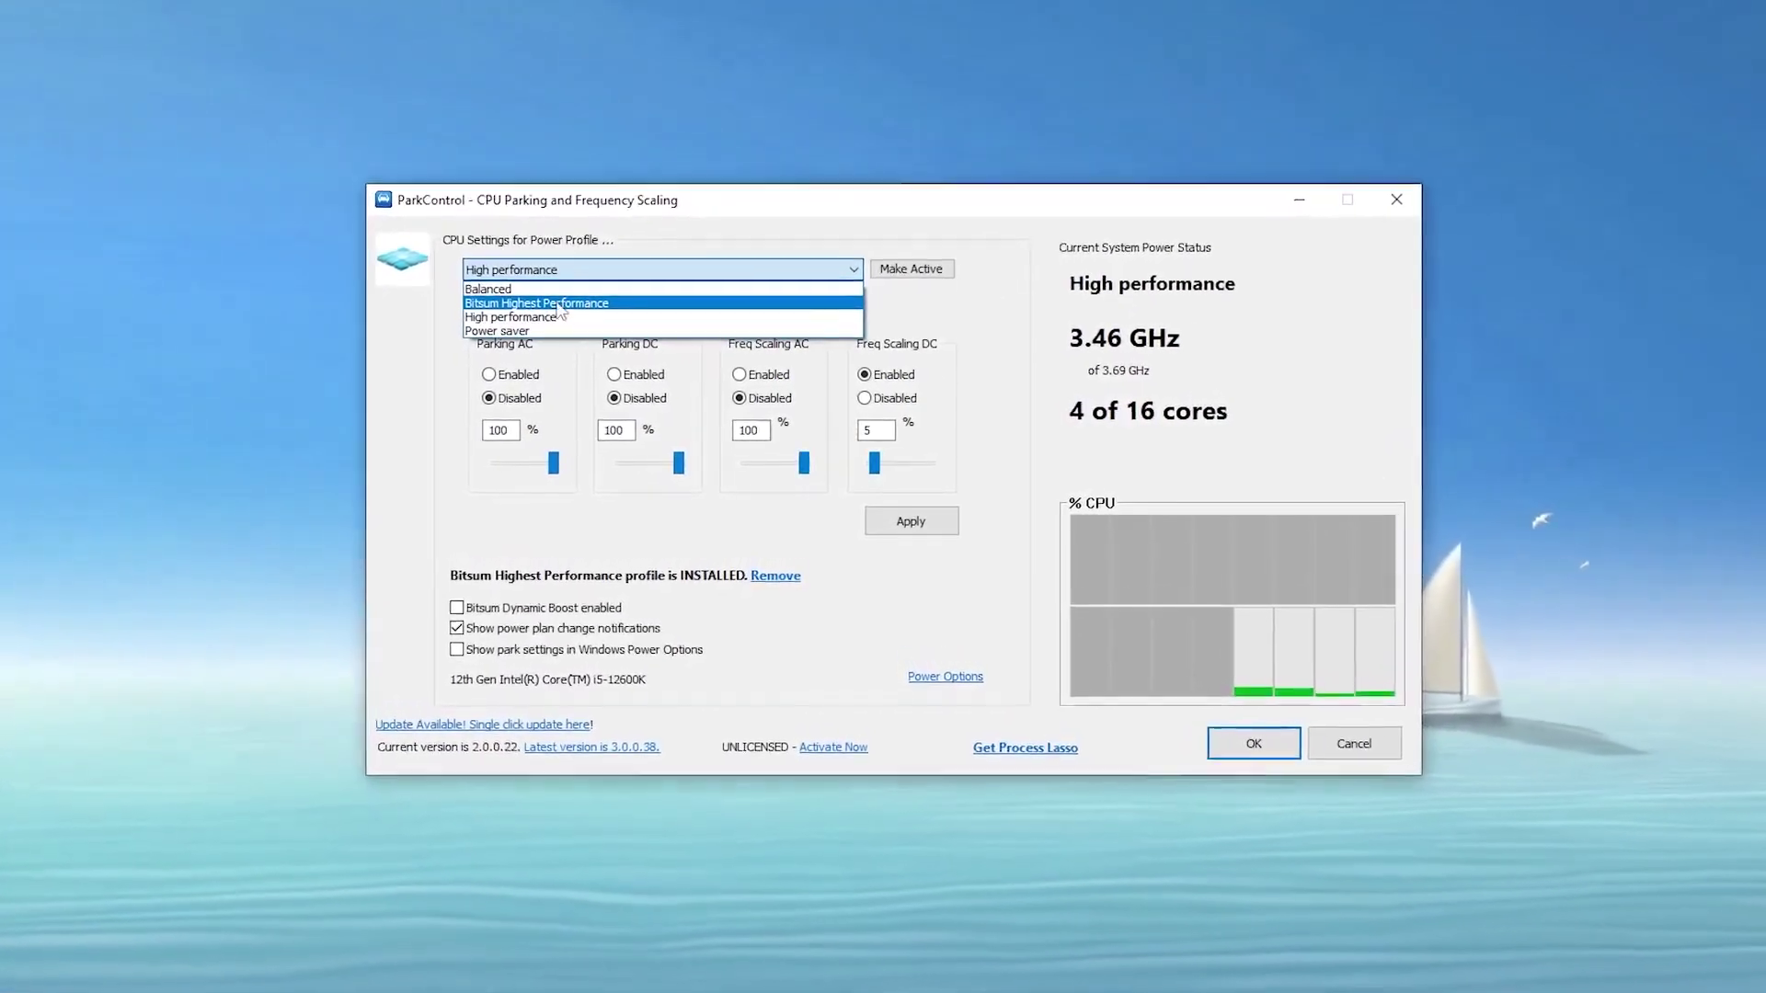
pyautogui.click(494, 300)
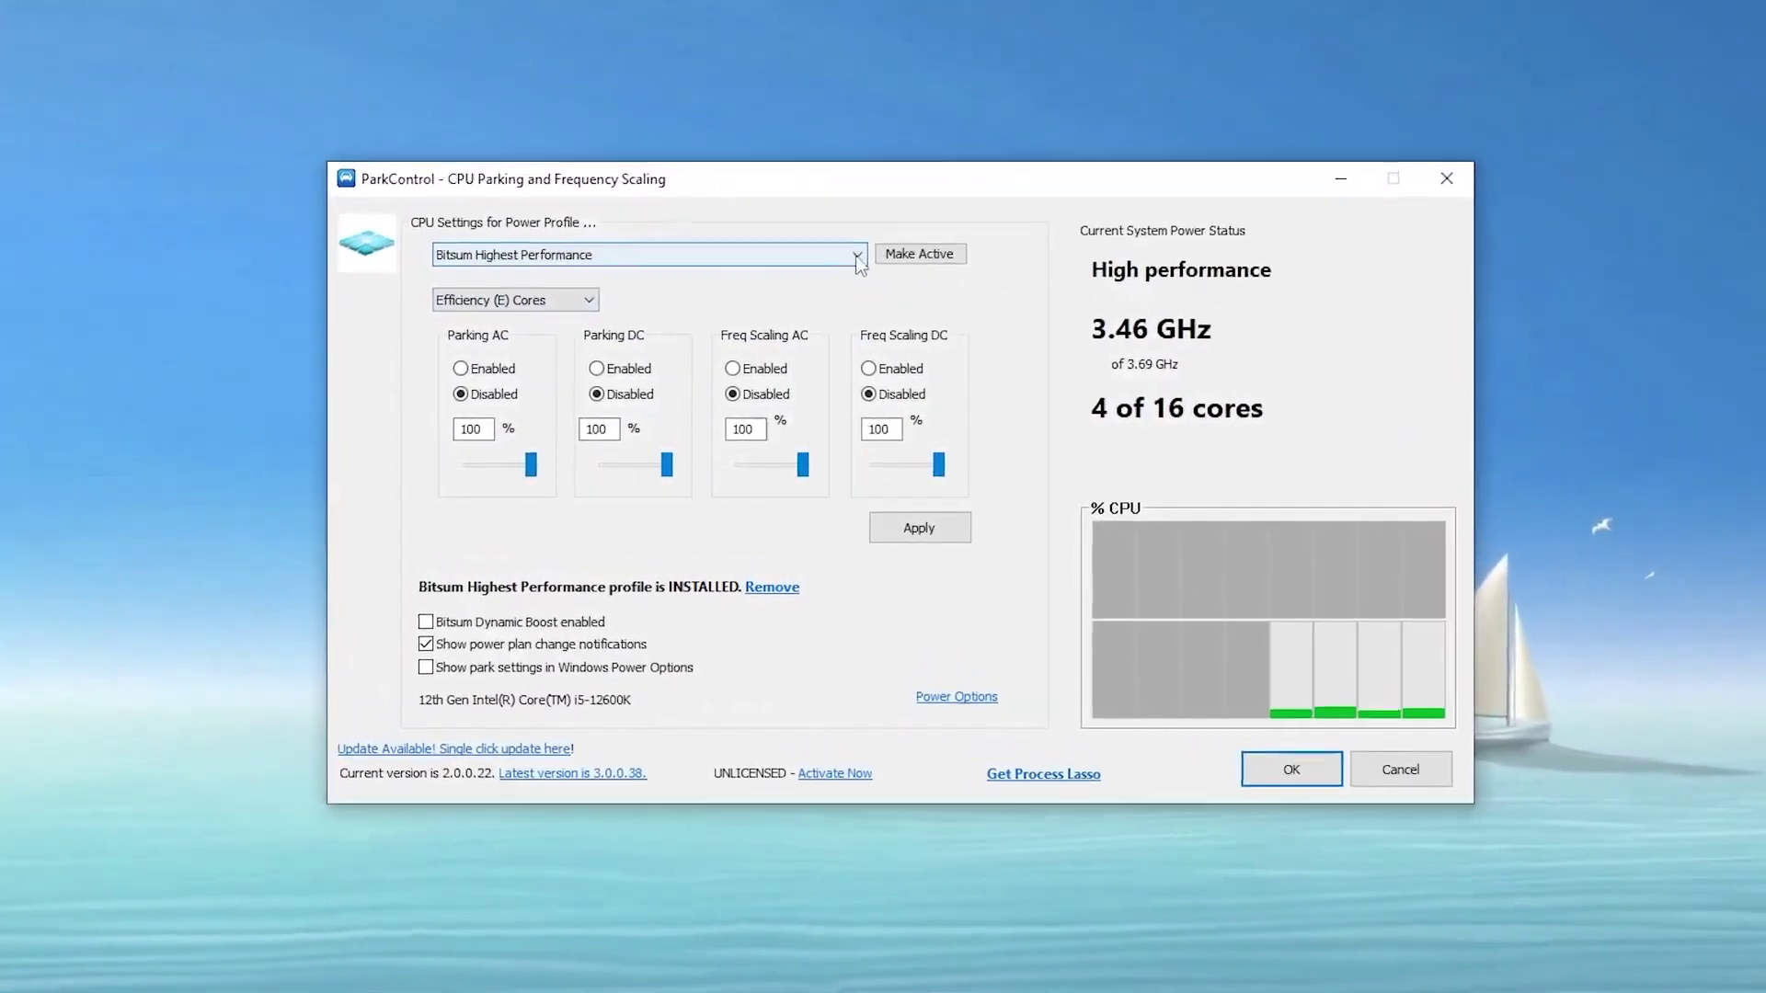
# Step: Make Bitsum Highest Performance active and disable P-core frequency scaling on battery (DC), applying the changes
pyautogui.click(927, 256)
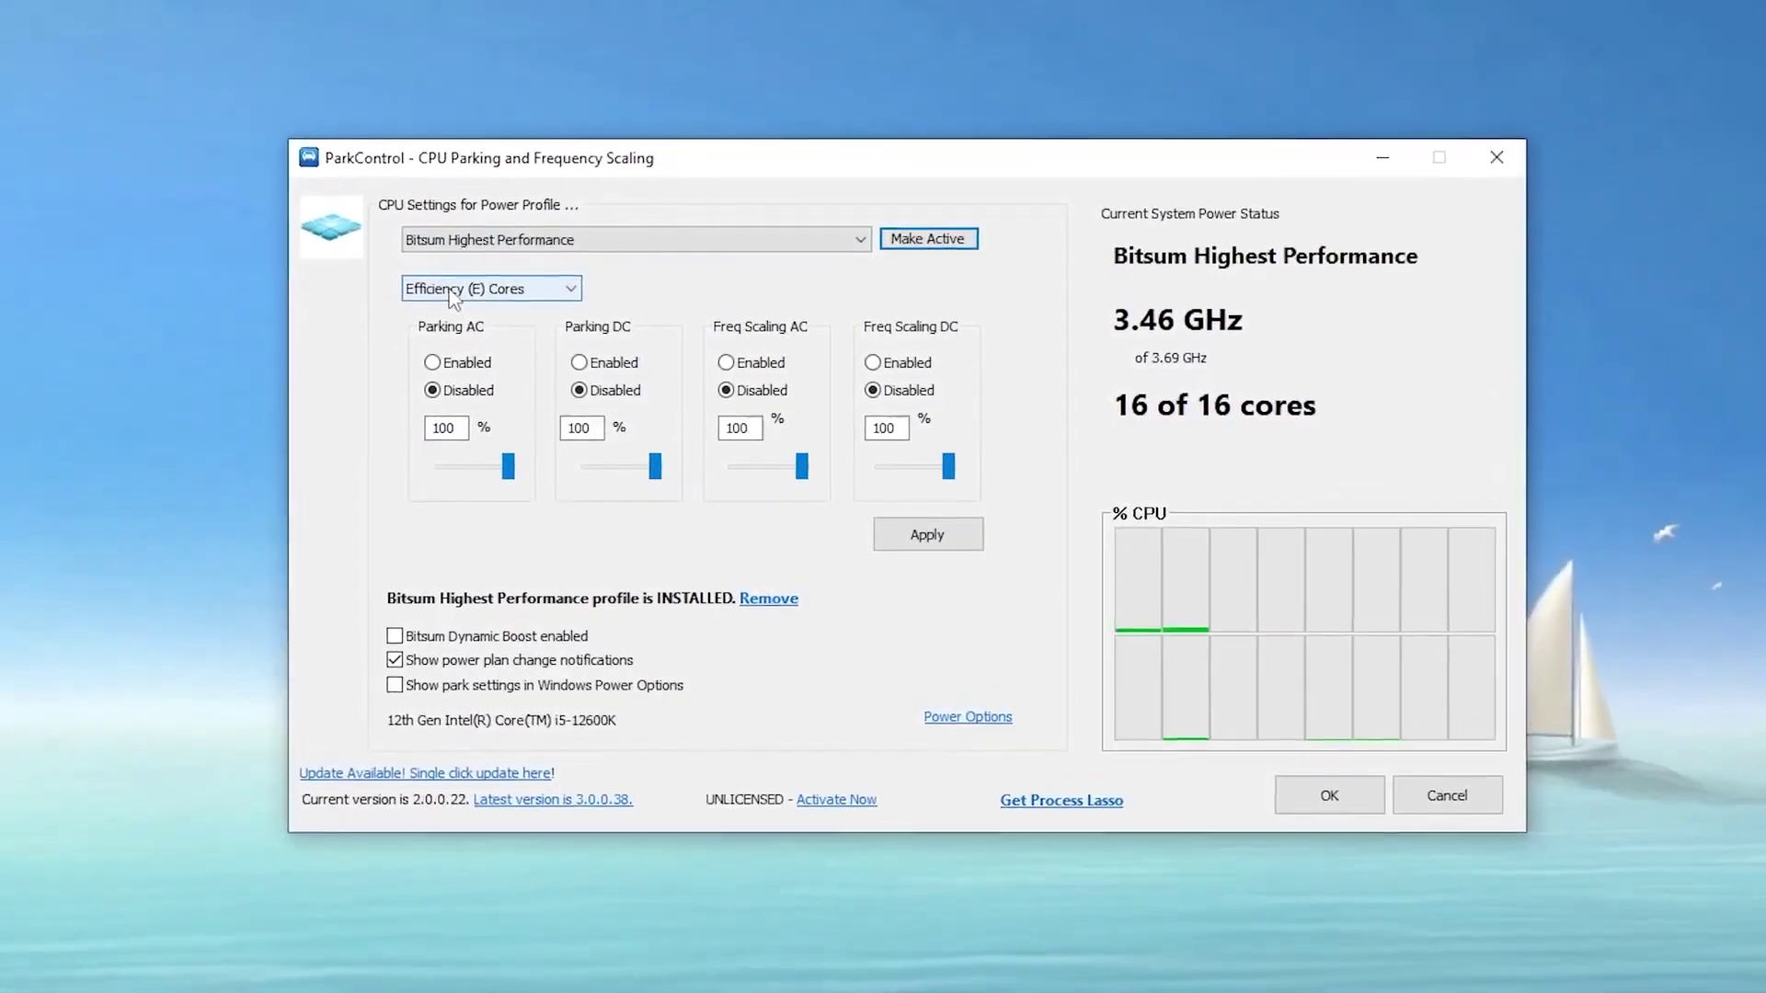
pyautogui.click(533, 284)
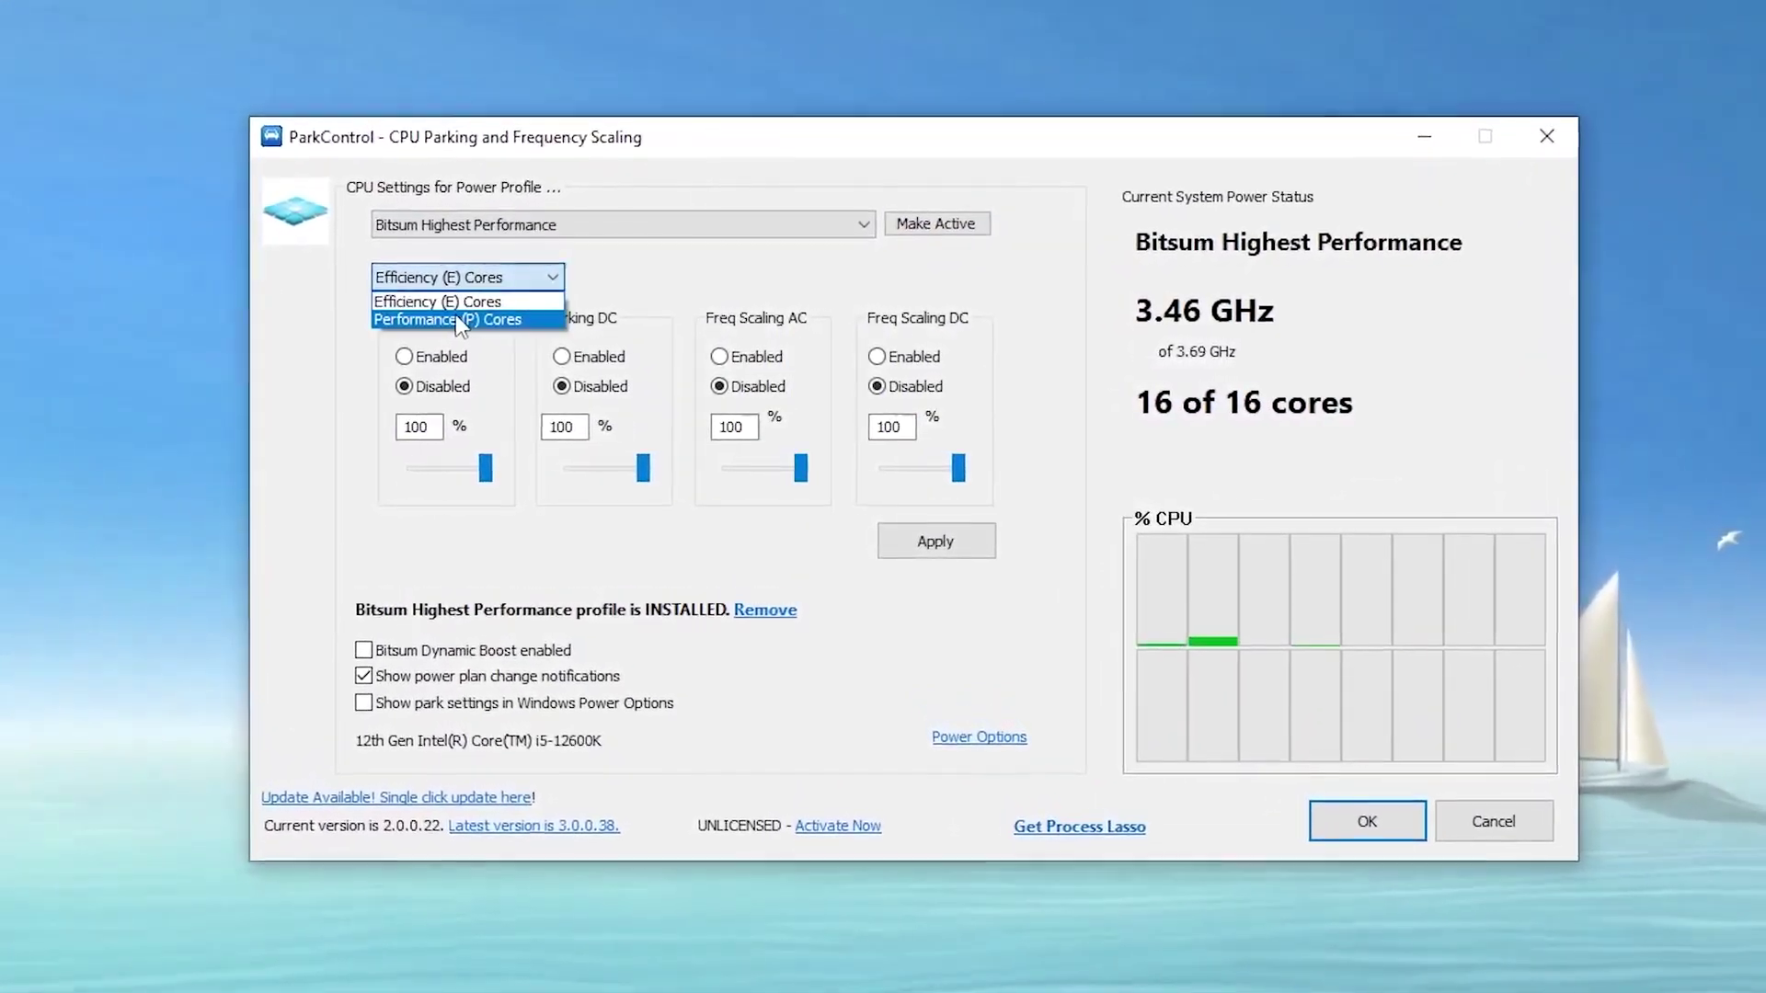
pyautogui.click(427, 314)
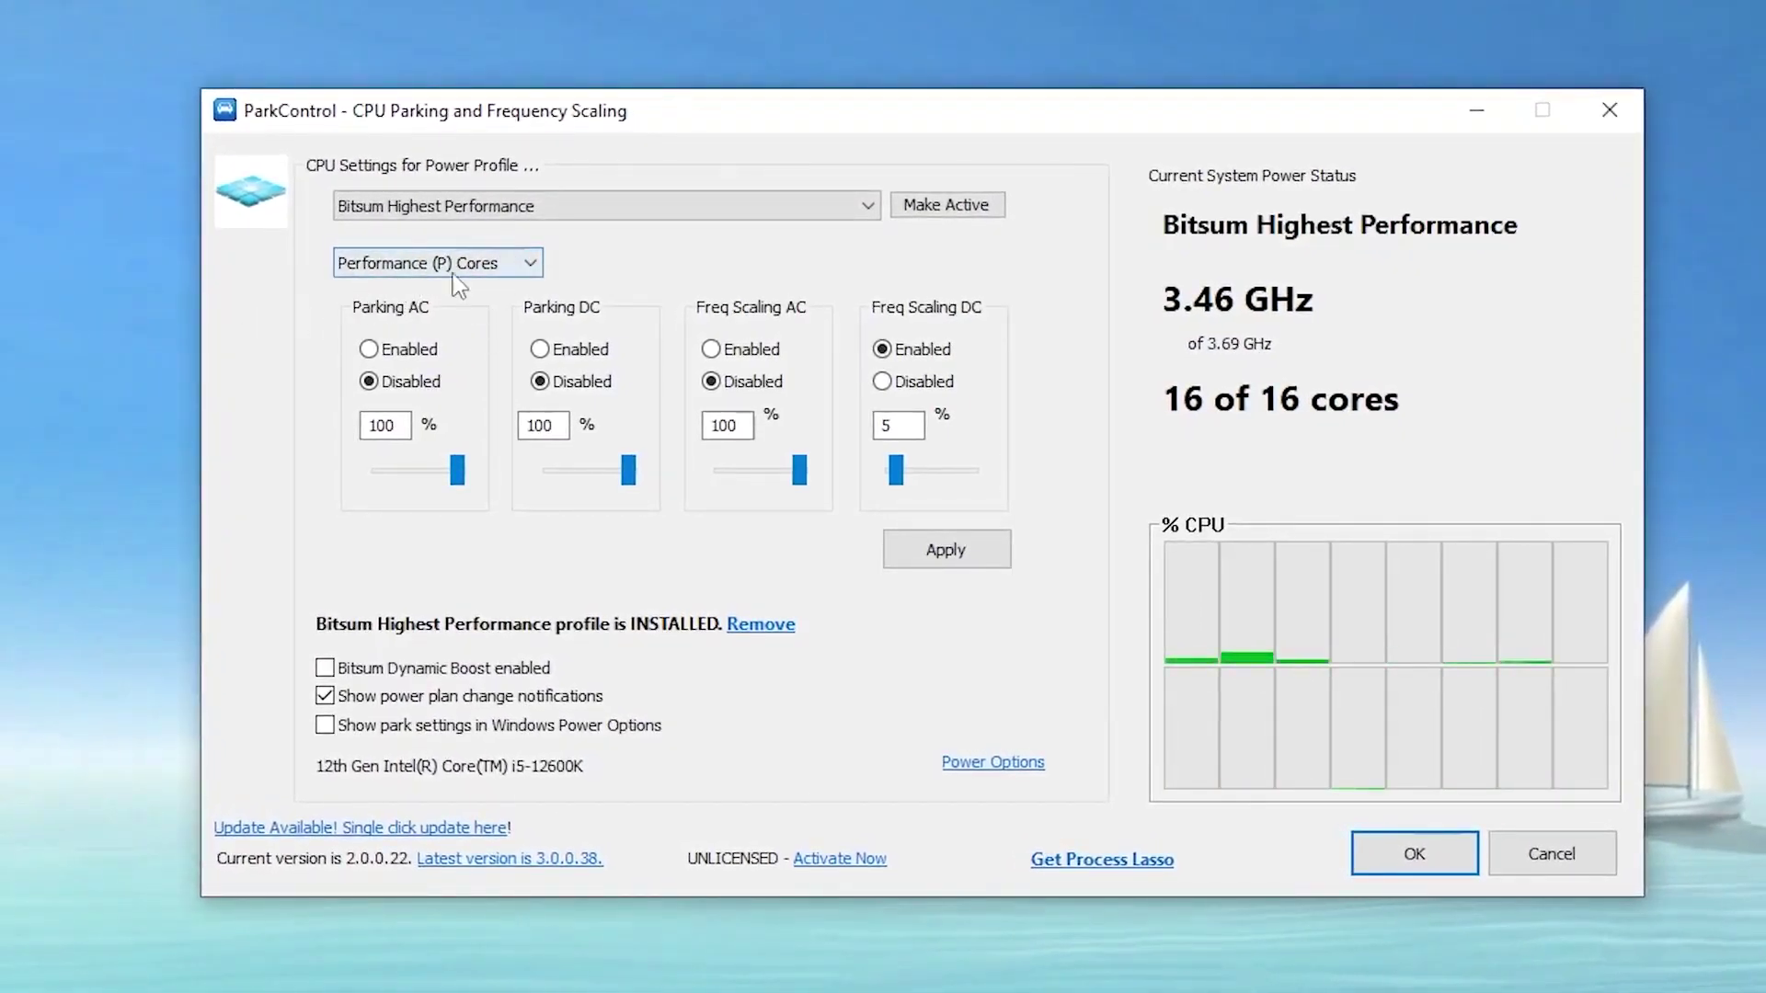
pyautogui.click(881, 381)
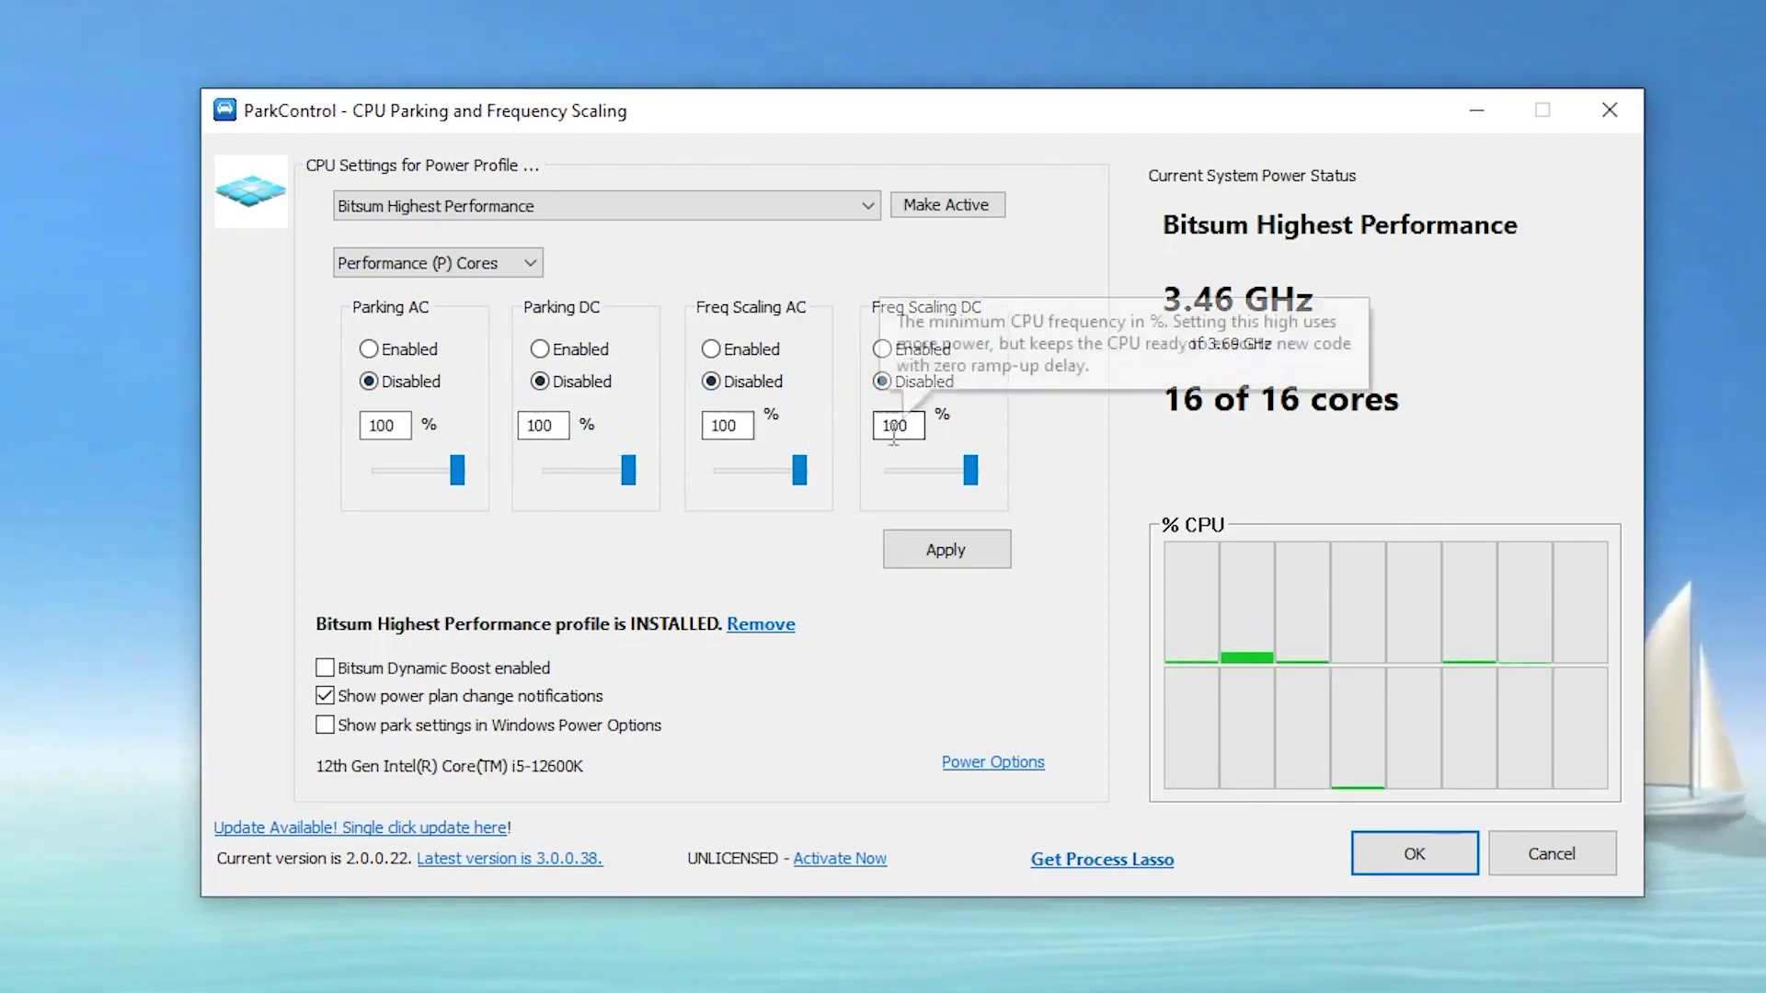
pyautogui.click(956, 553)
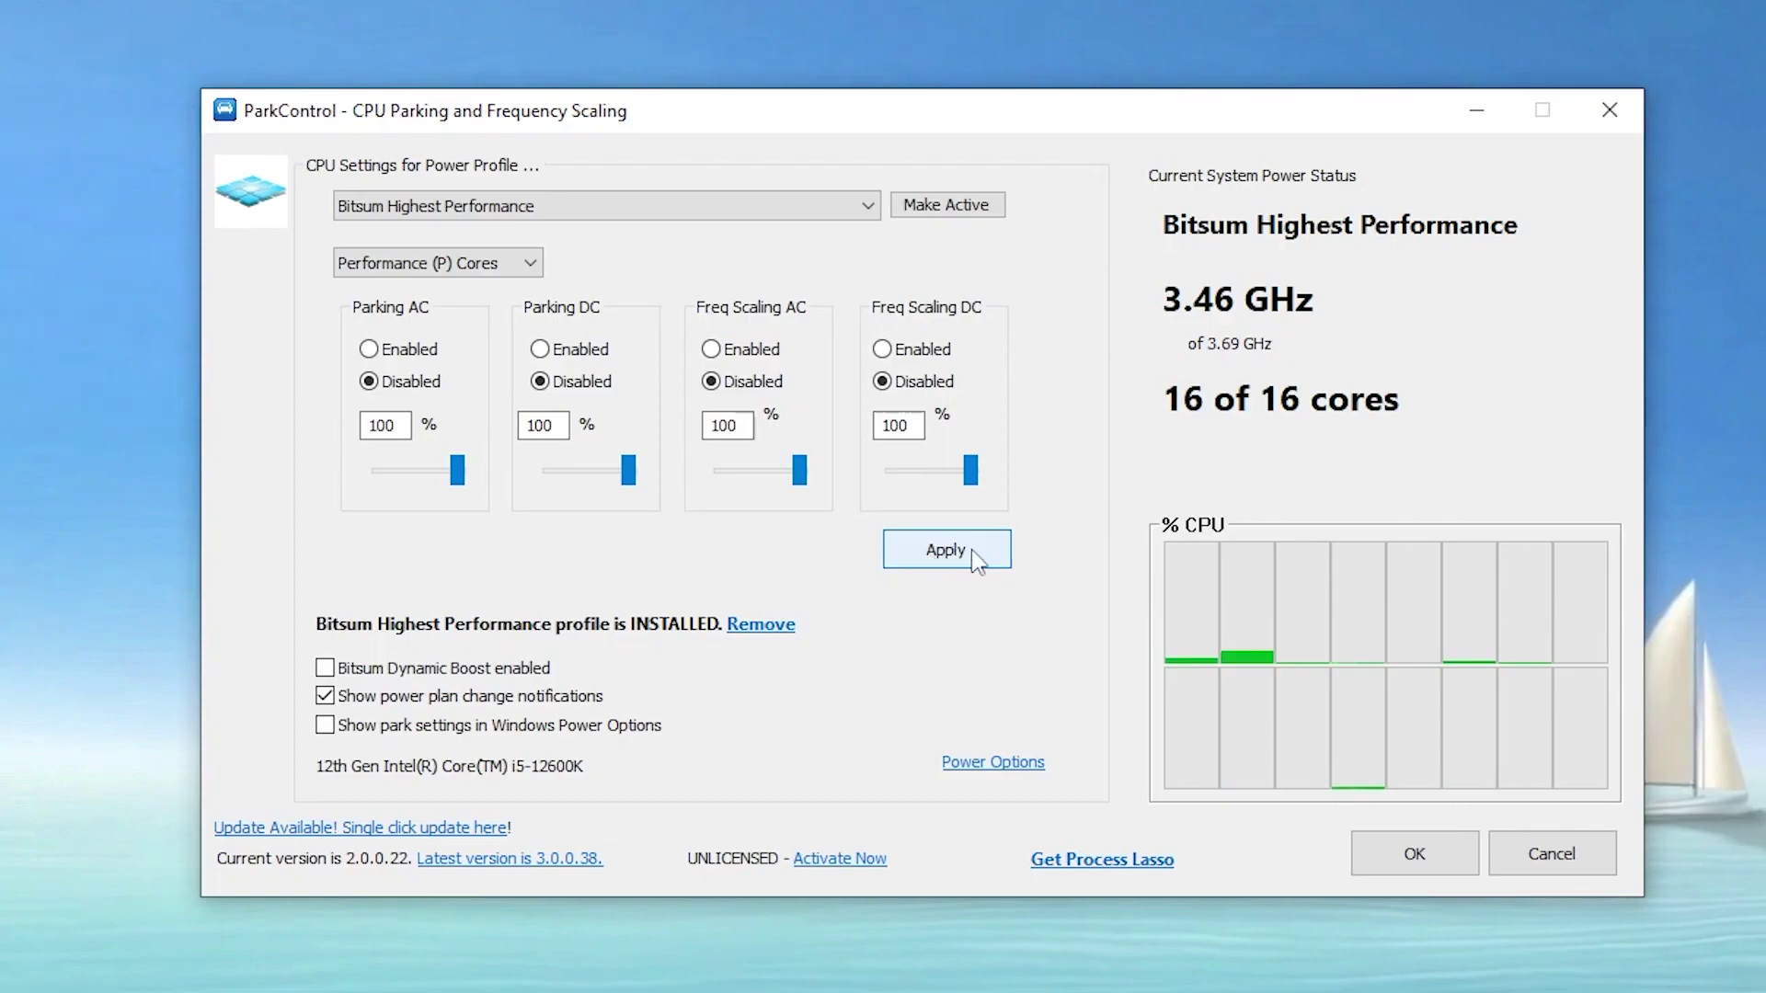
pyautogui.click(943, 205)
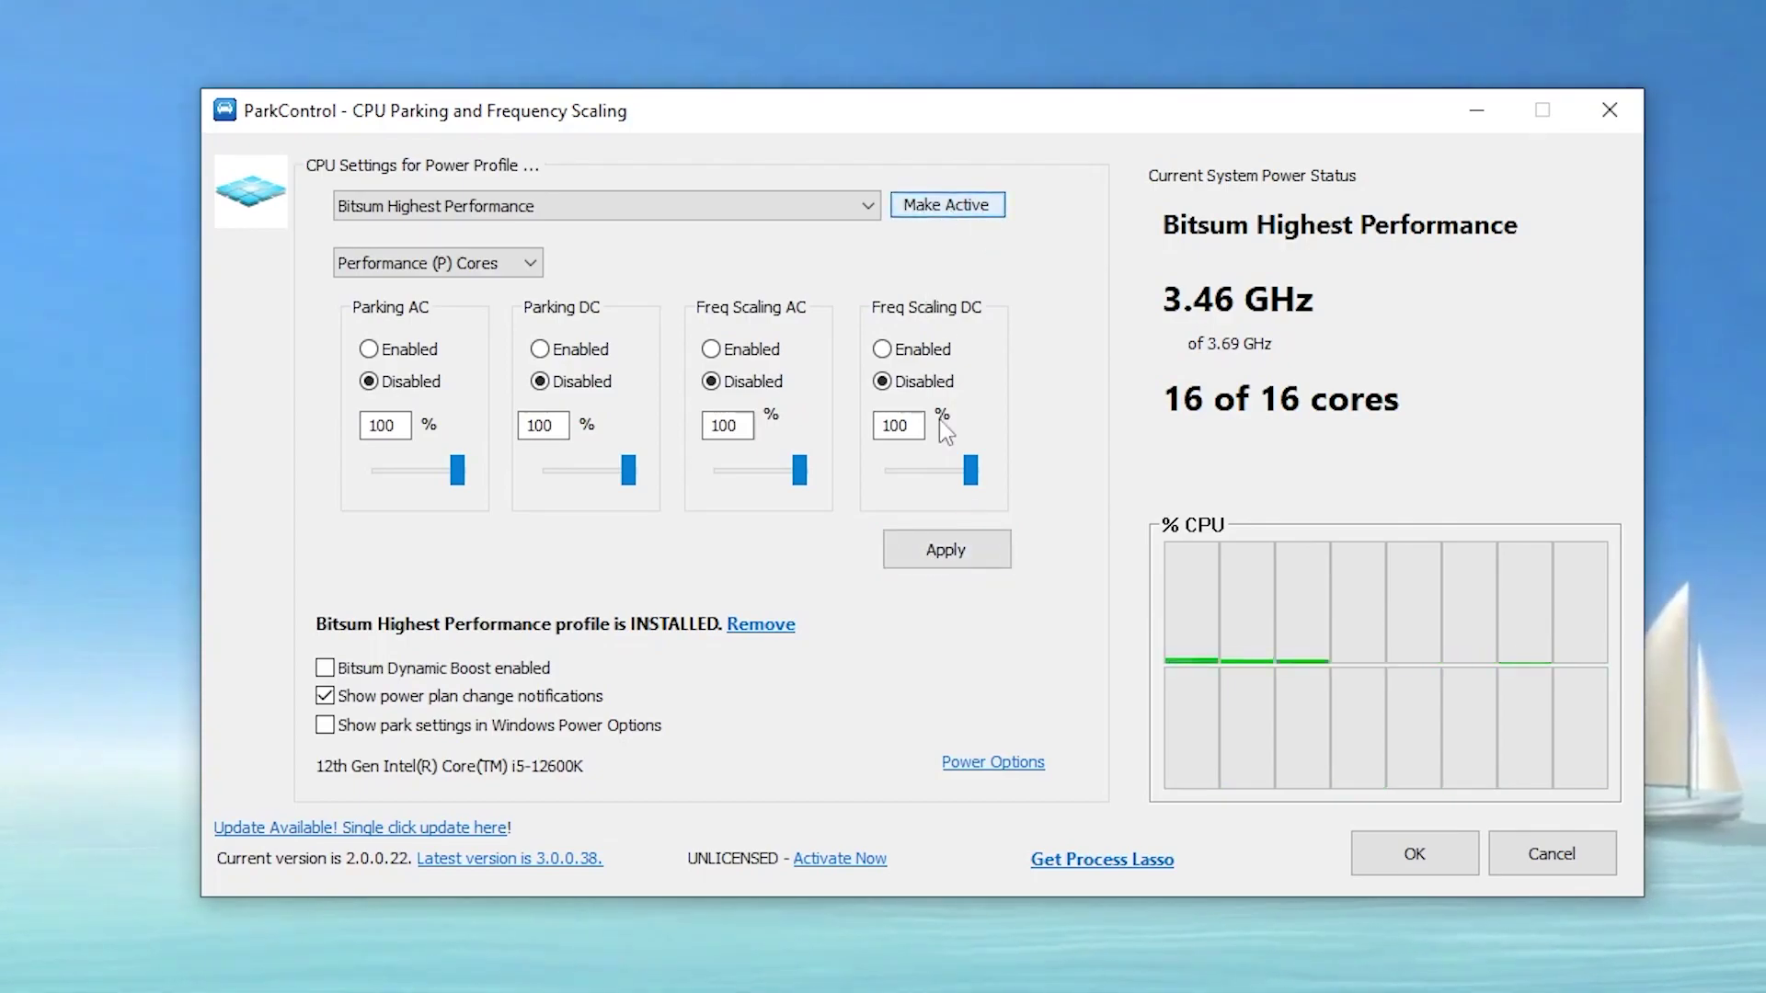
pyautogui.click(945, 550)
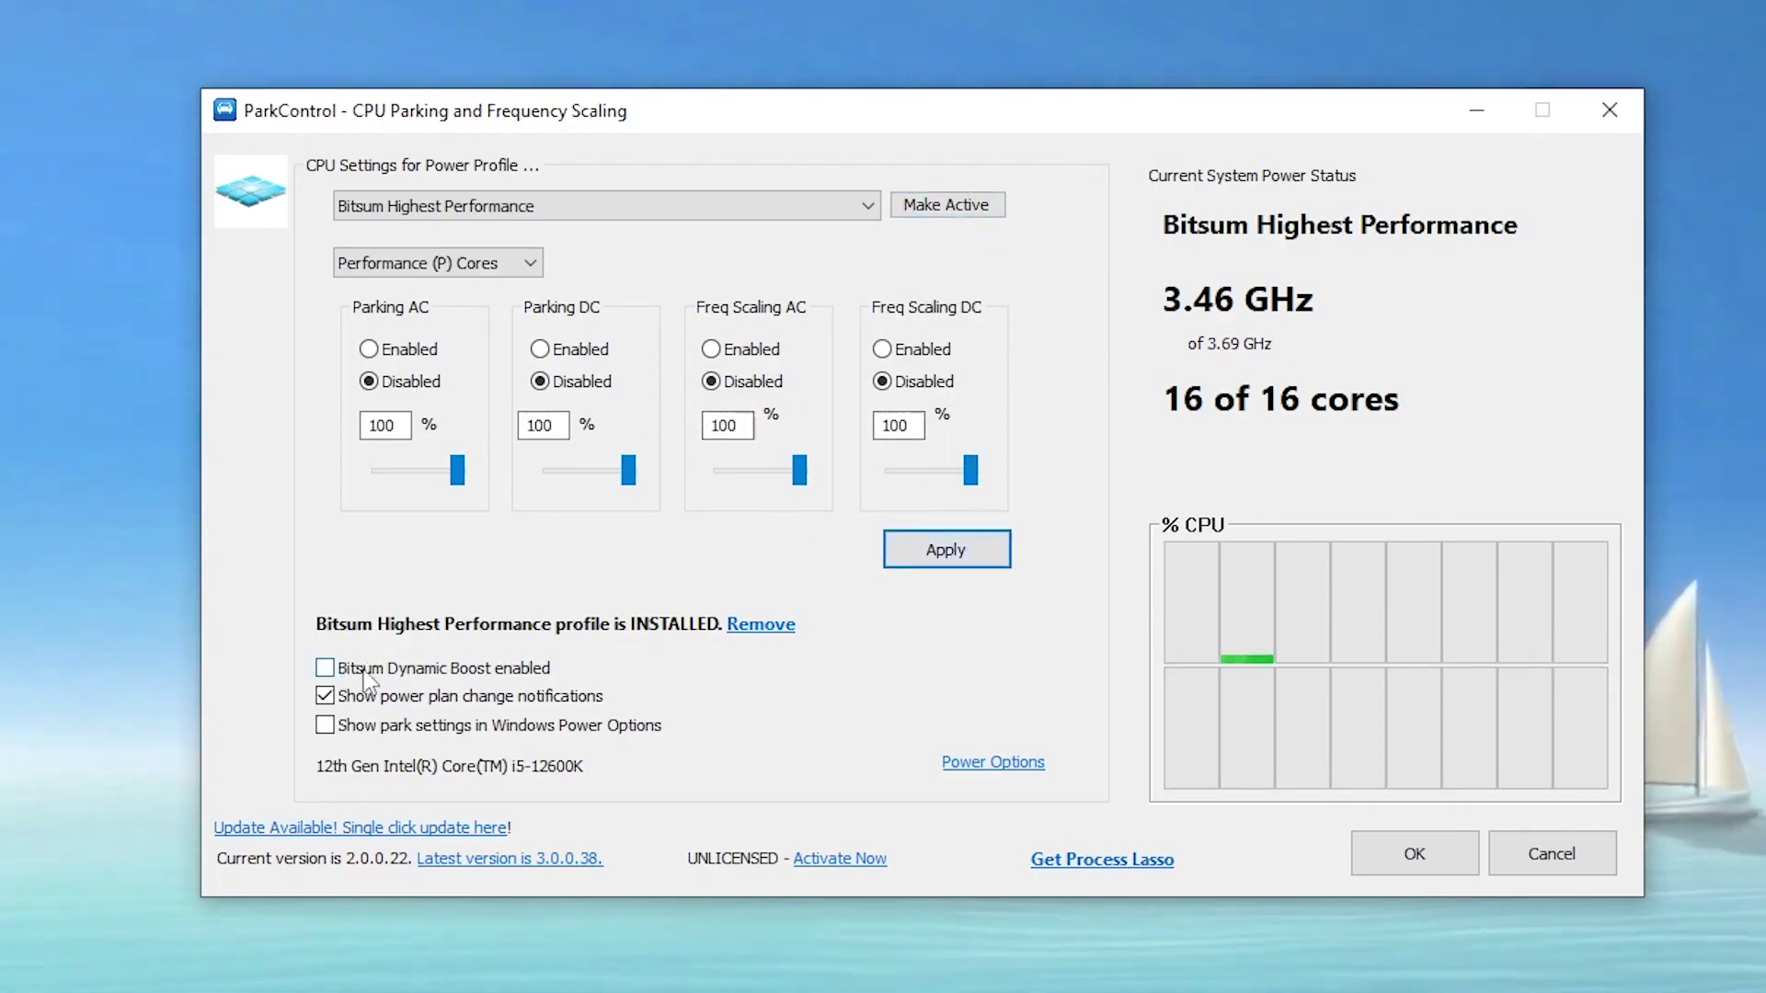
# Step: Enable Bitsum Dynamic Boost with Bitsum Highest Performance as the idle profile, then save and close ParkControl
pyautogui.click(322, 669)
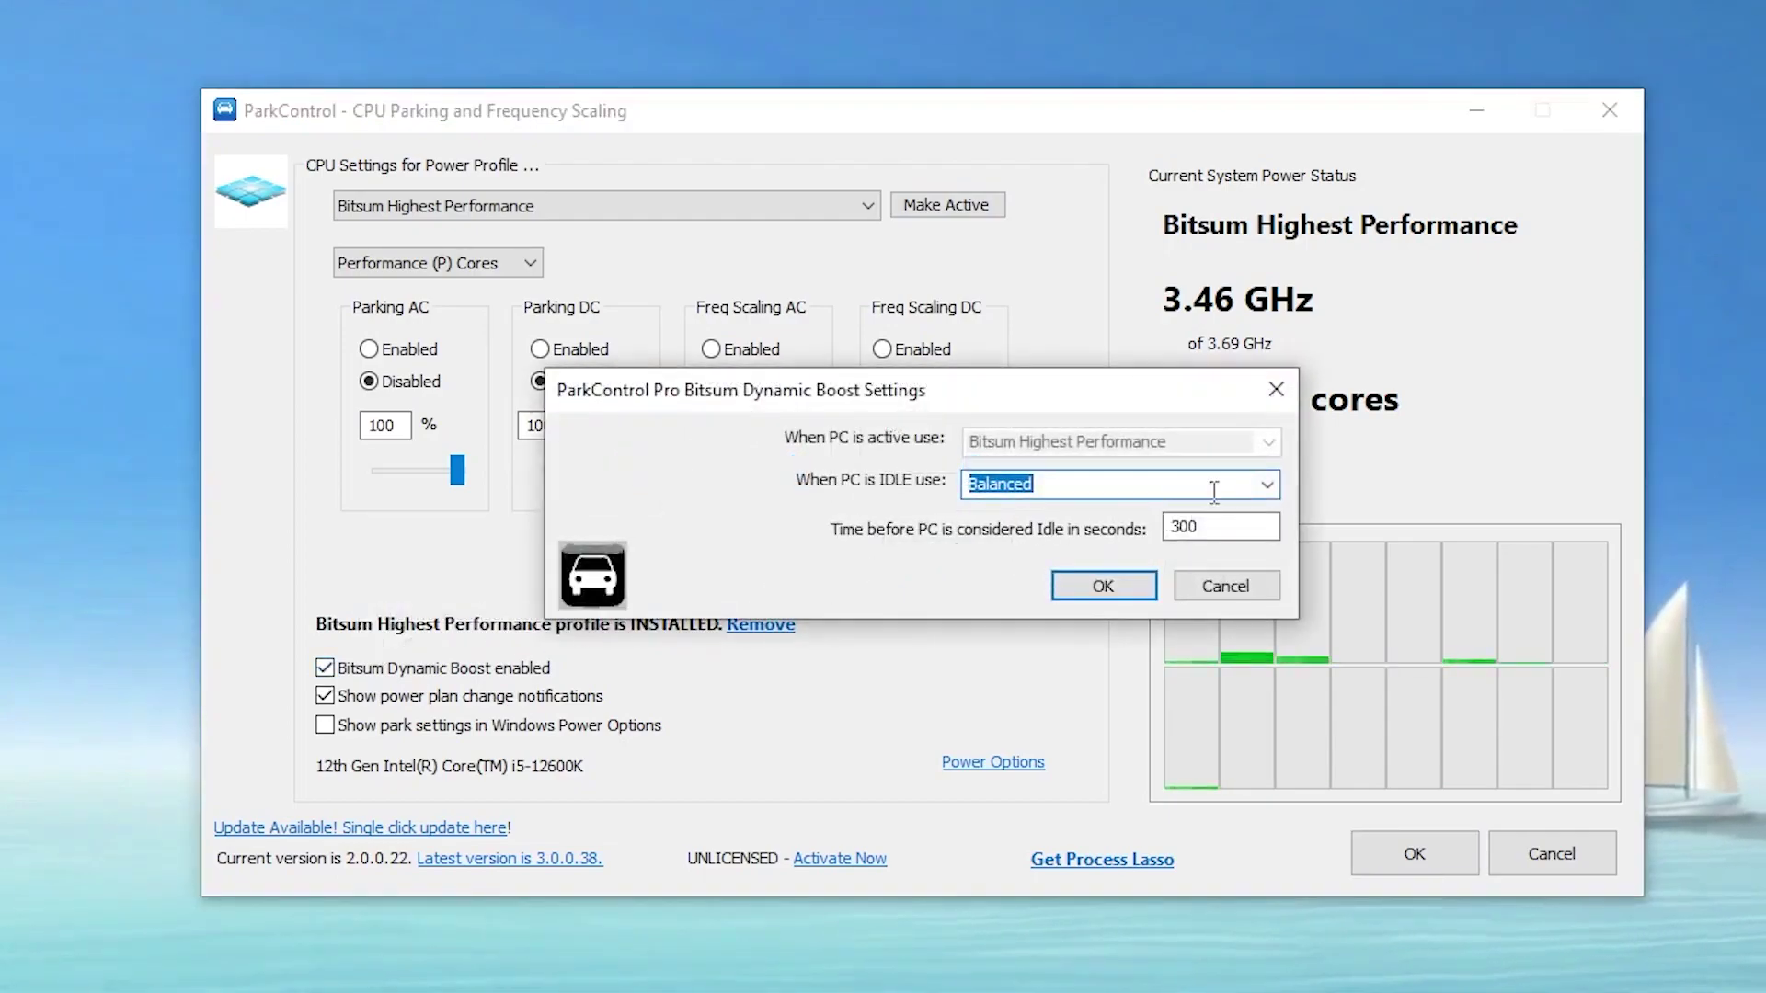
pyautogui.click(1213, 492)
pyautogui.click(1127, 522)
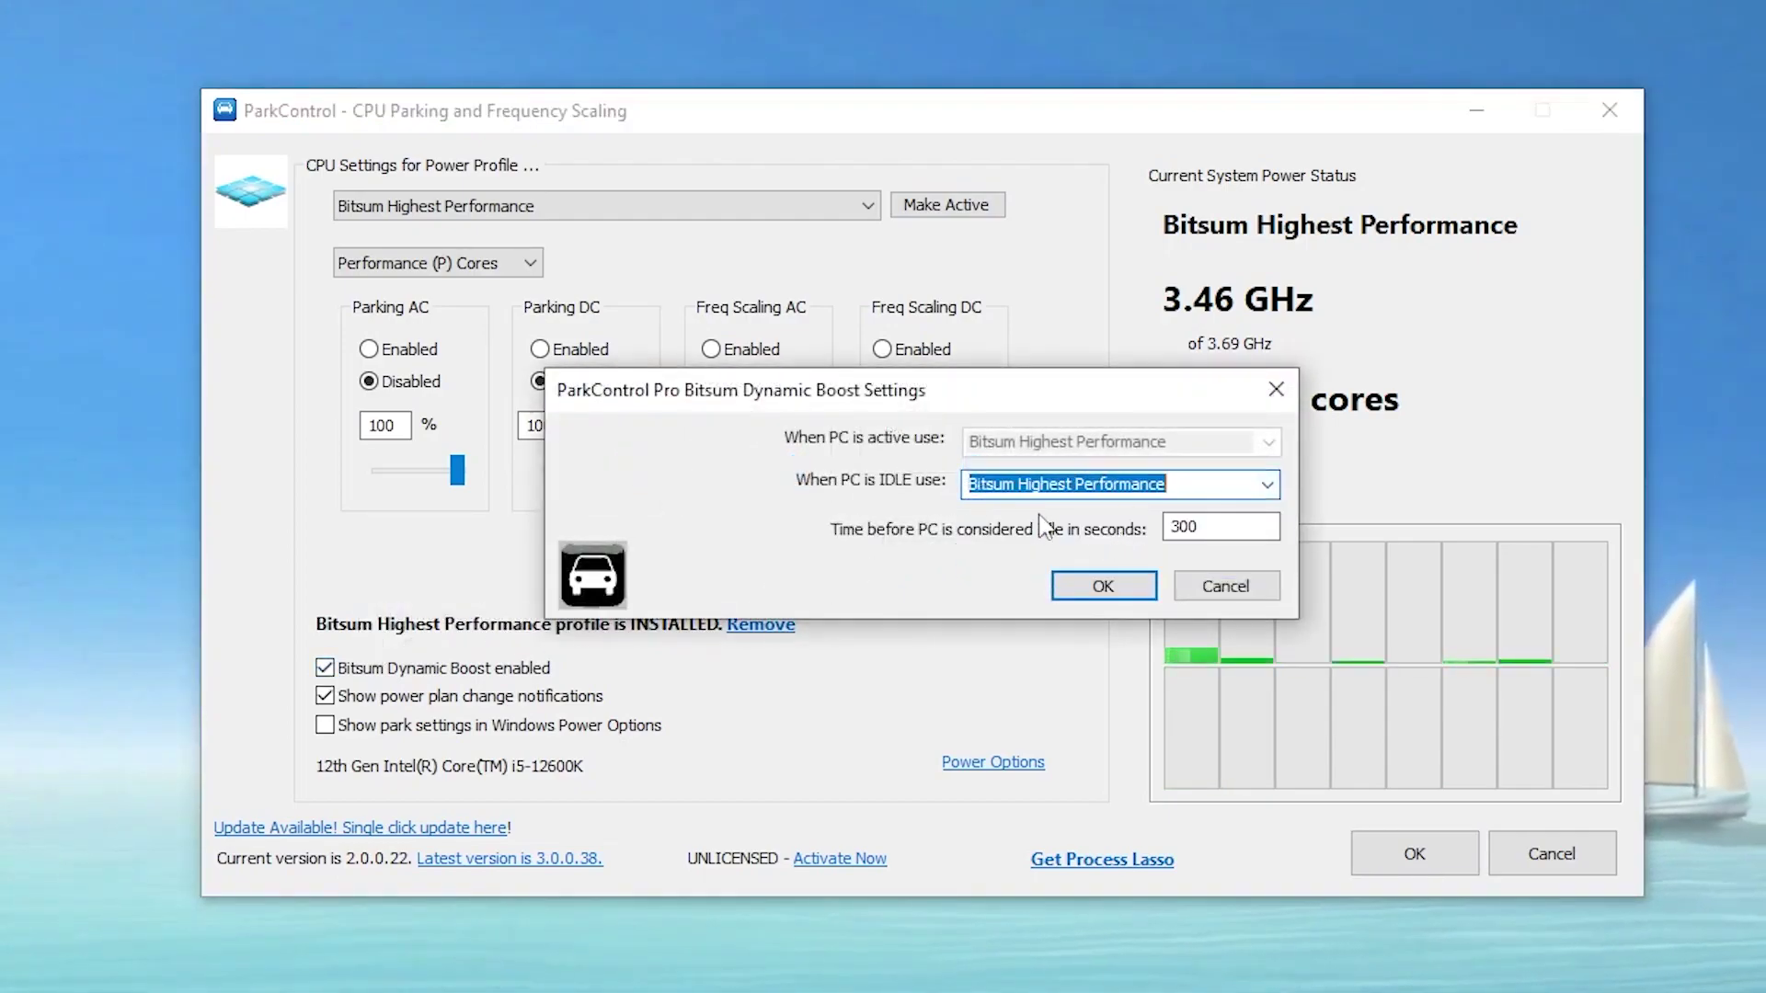
pyautogui.click(1118, 590)
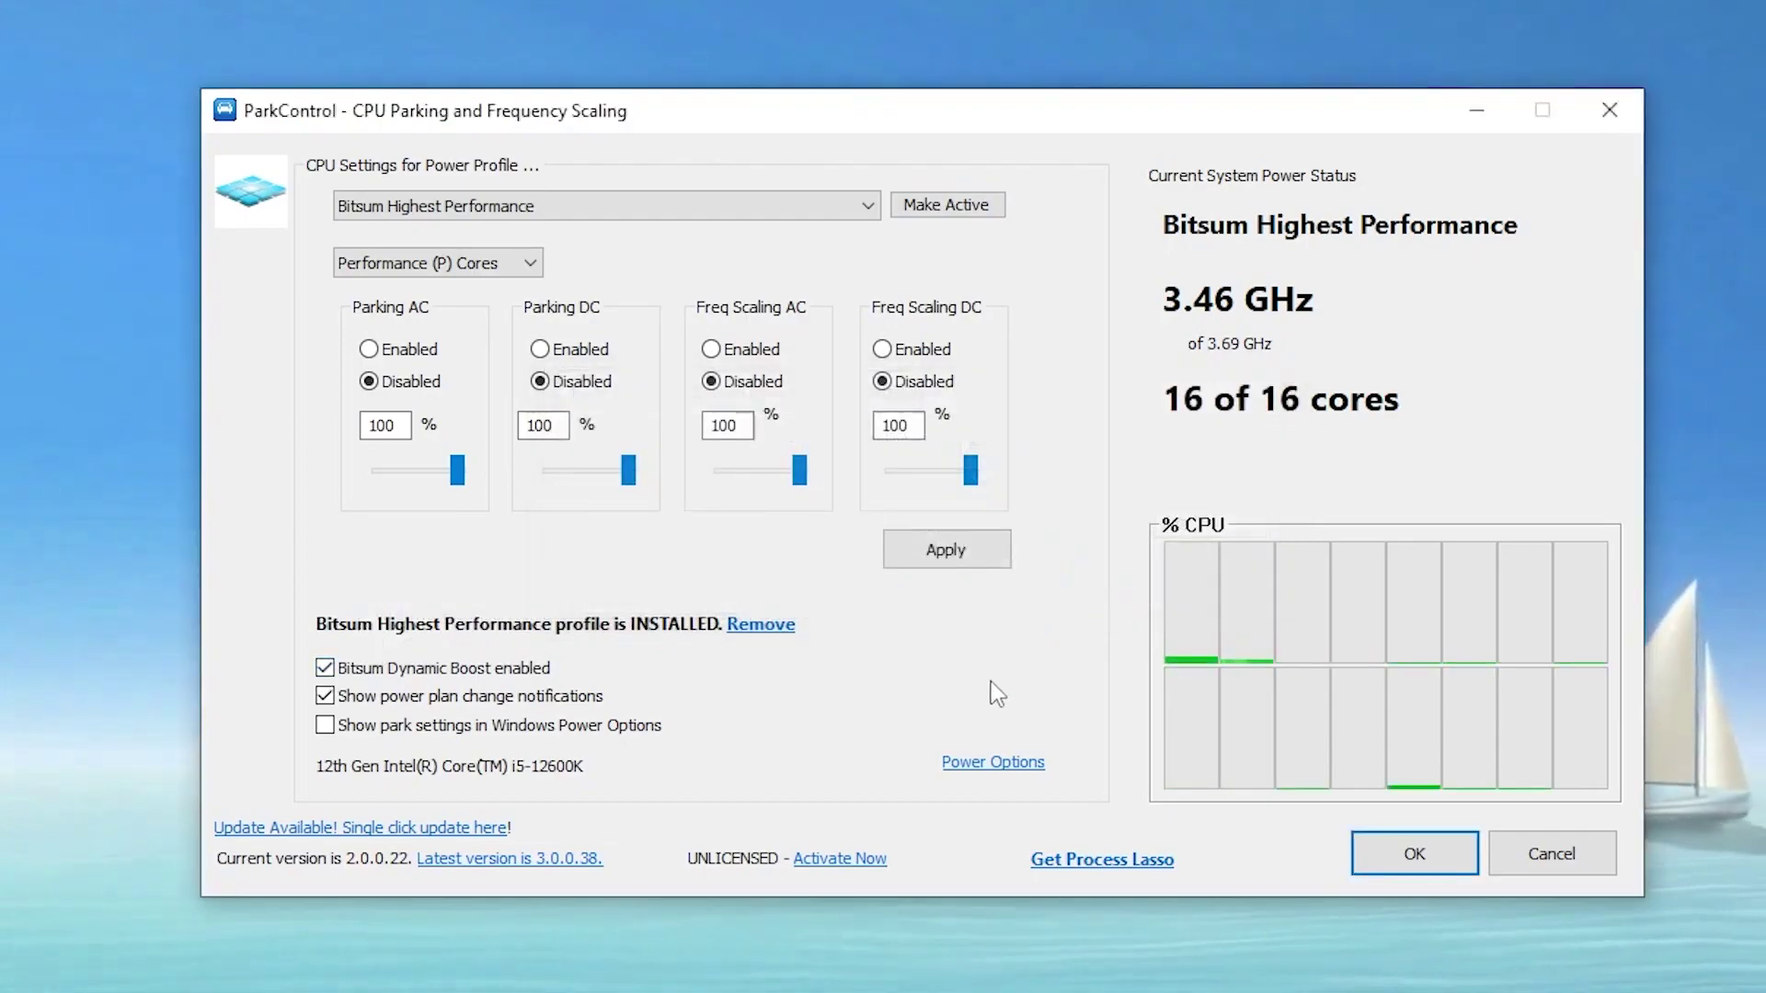
pyautogui.click(1430, 862)
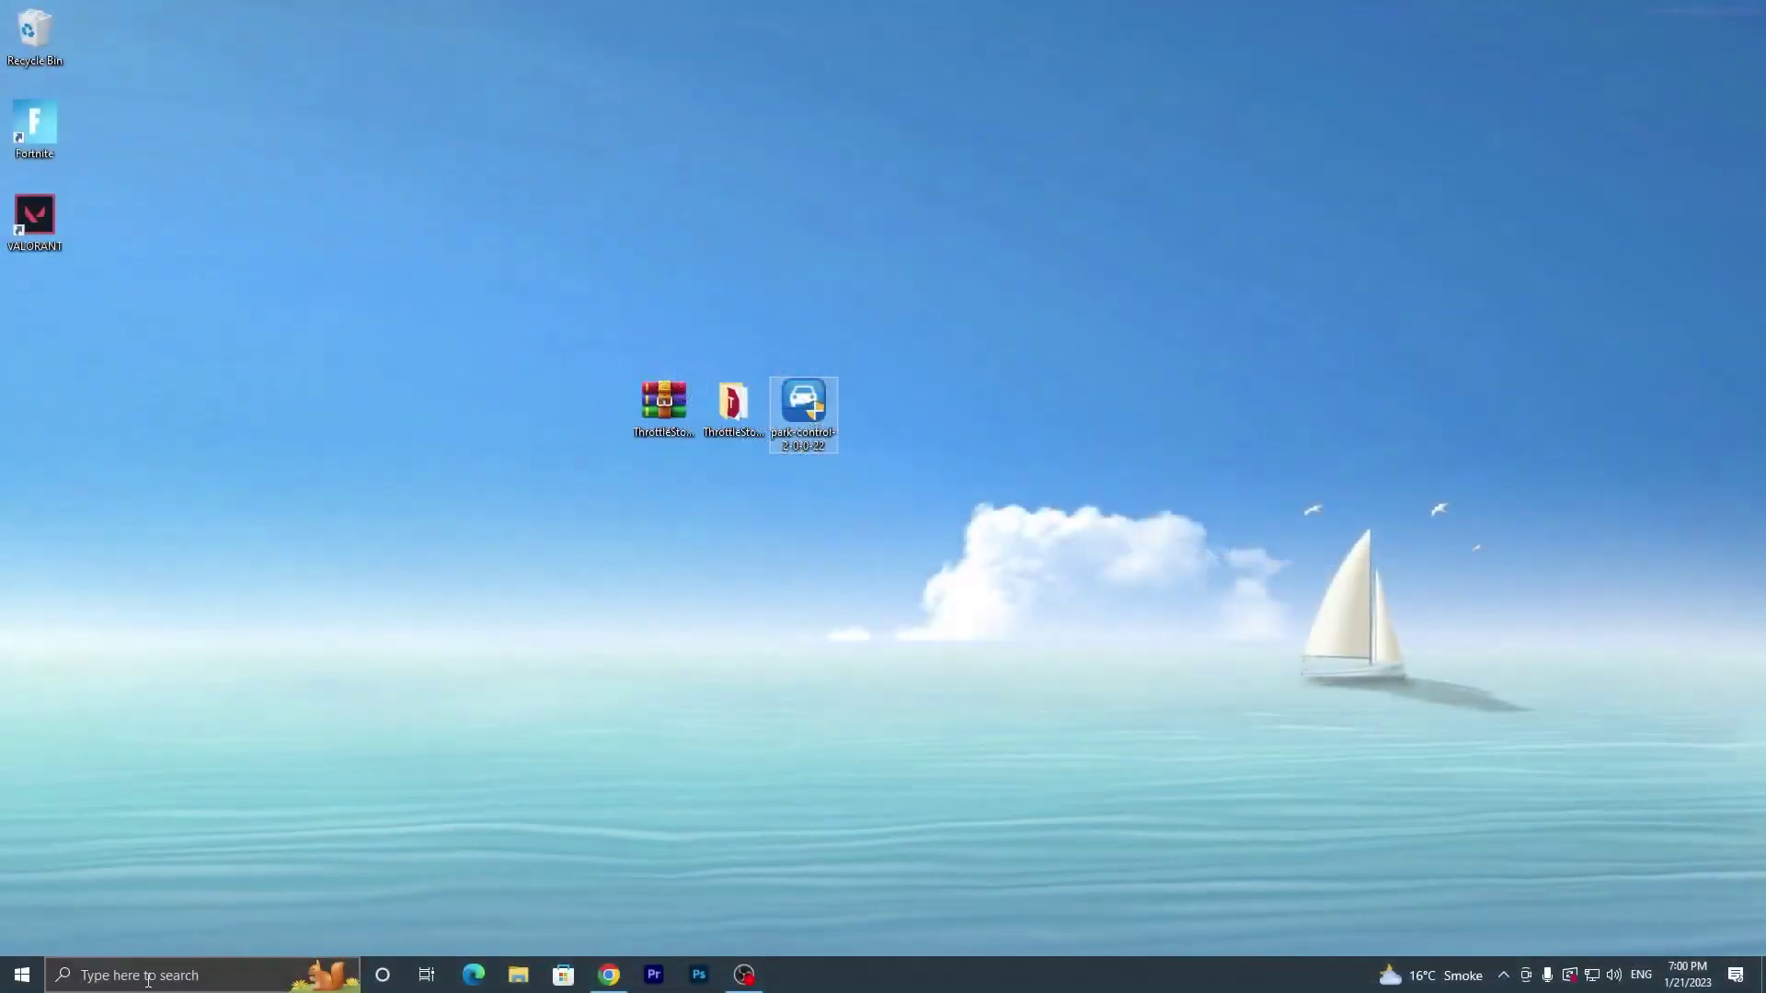
# Step: Search 'po' to reach Power & sleep settings and open Additional power settings to view the plan list
pyautogui.click(147, 976)
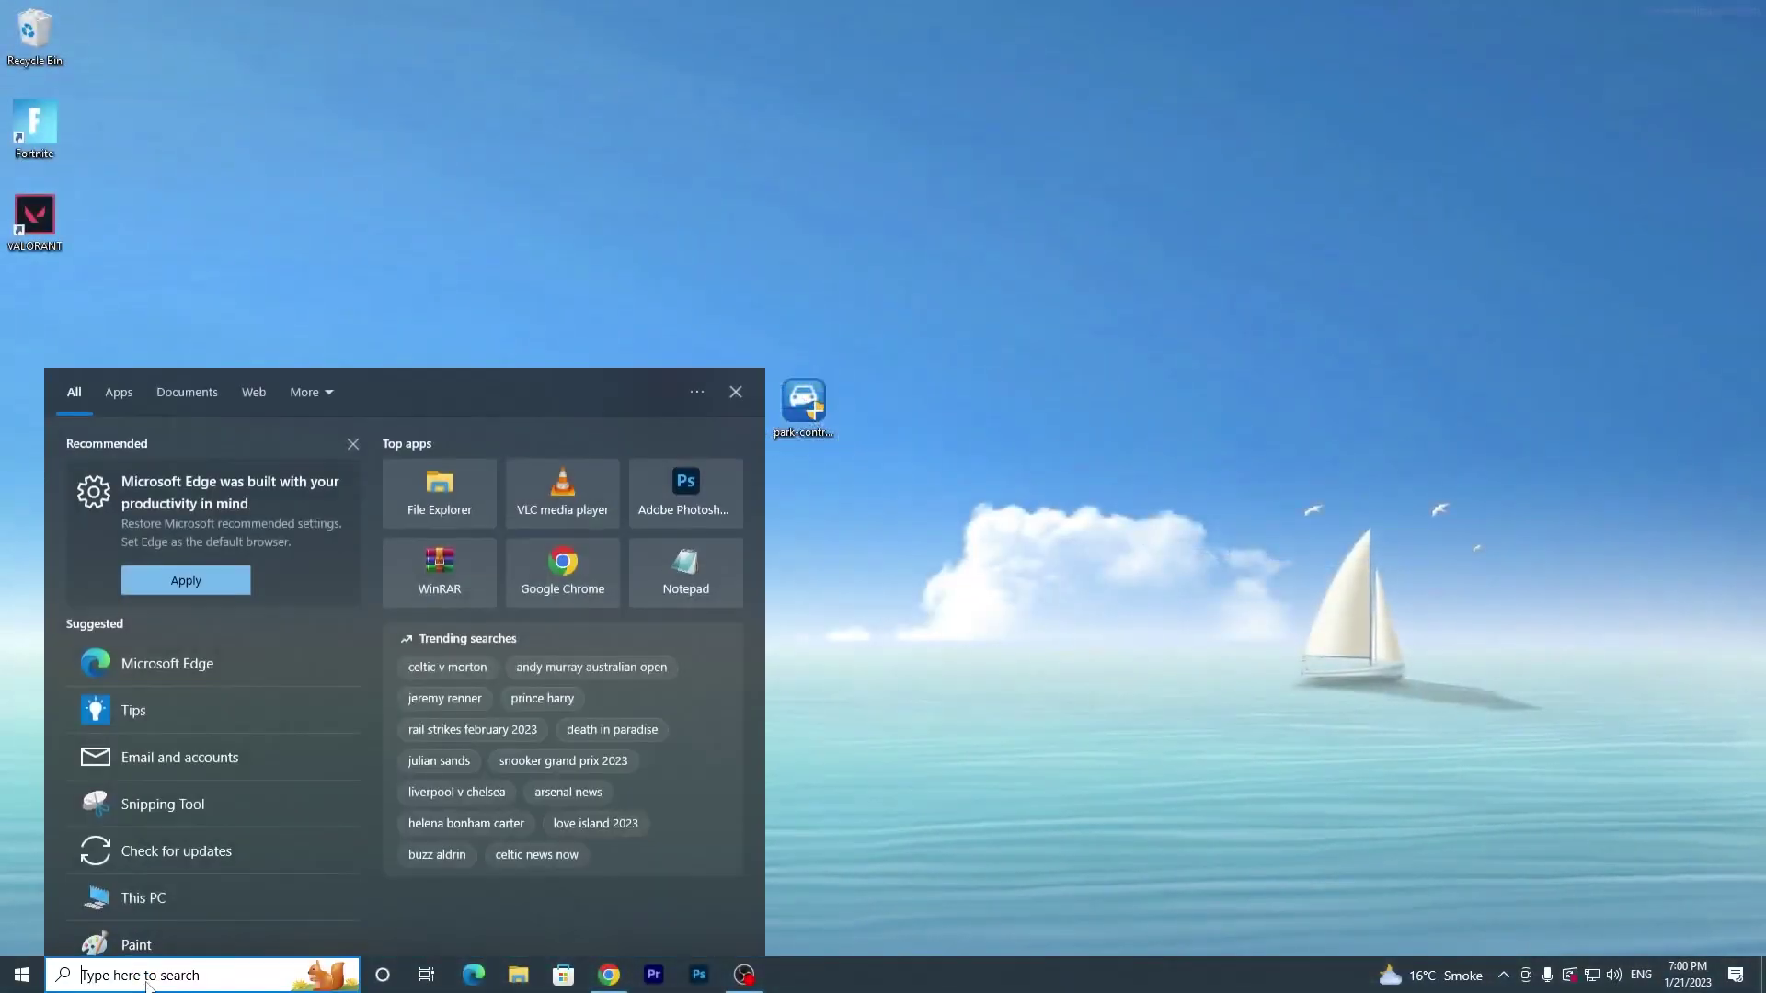
pyautogui.write('po')
pyautogui.press('Return')
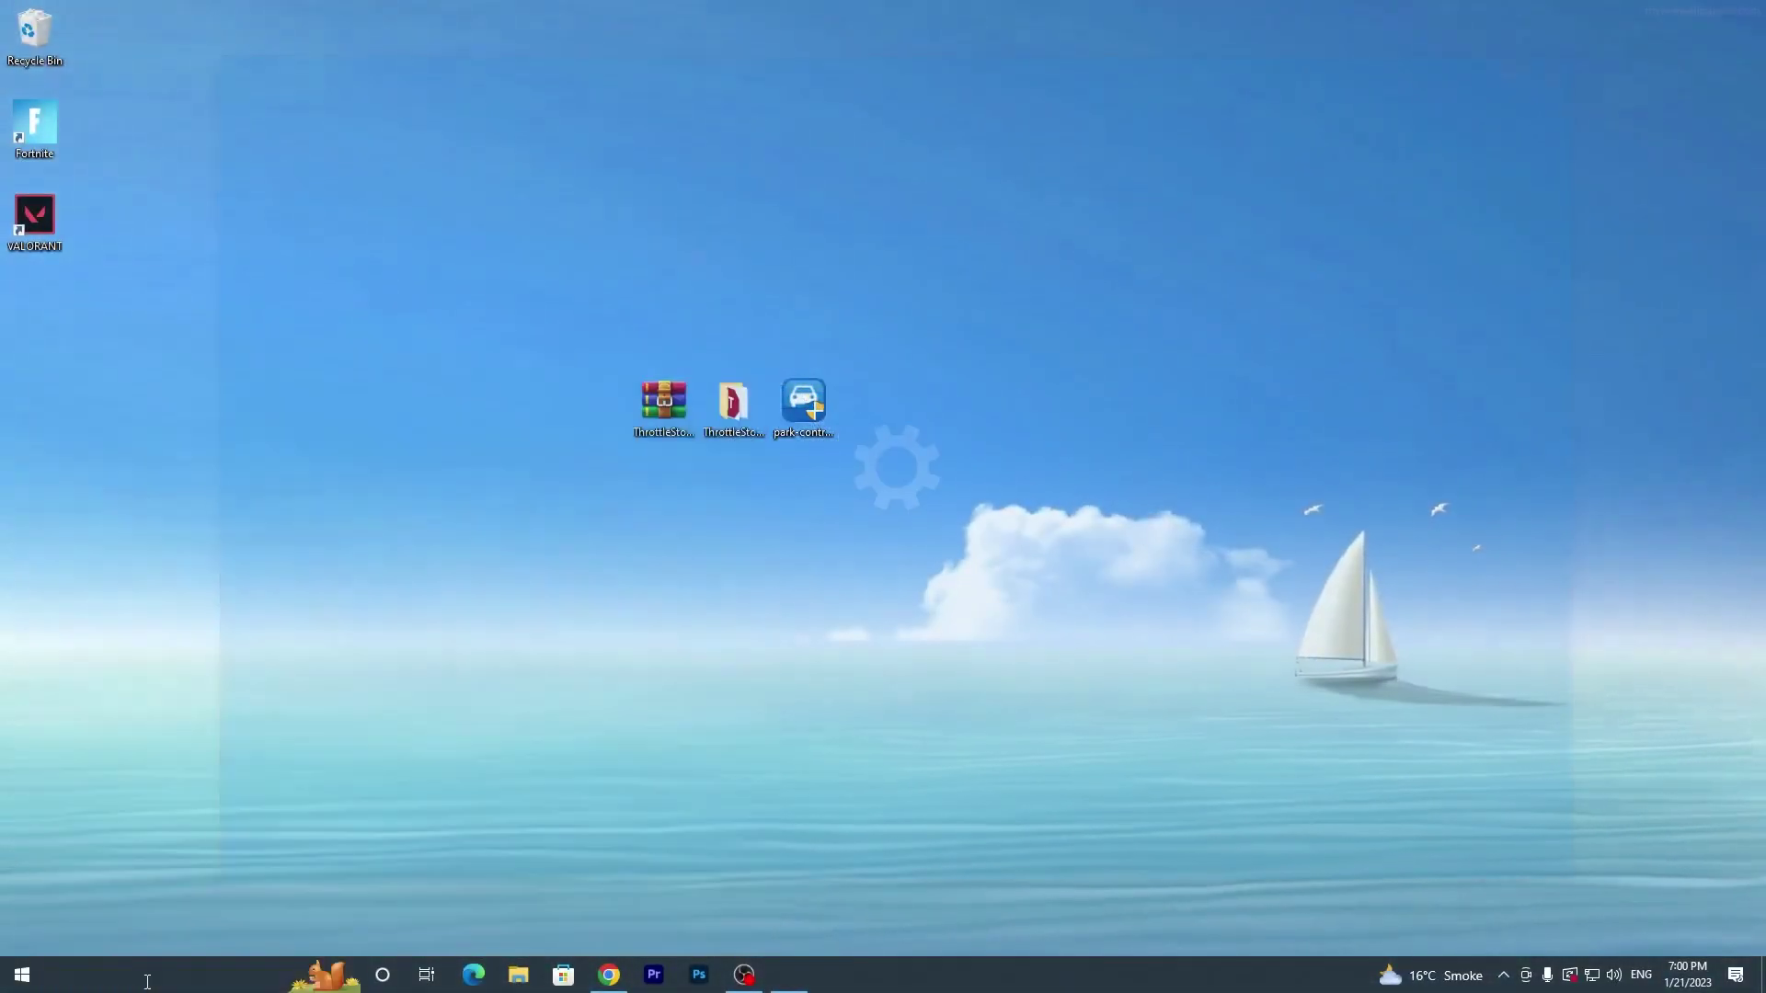
pyautogui.click(1371, 296)
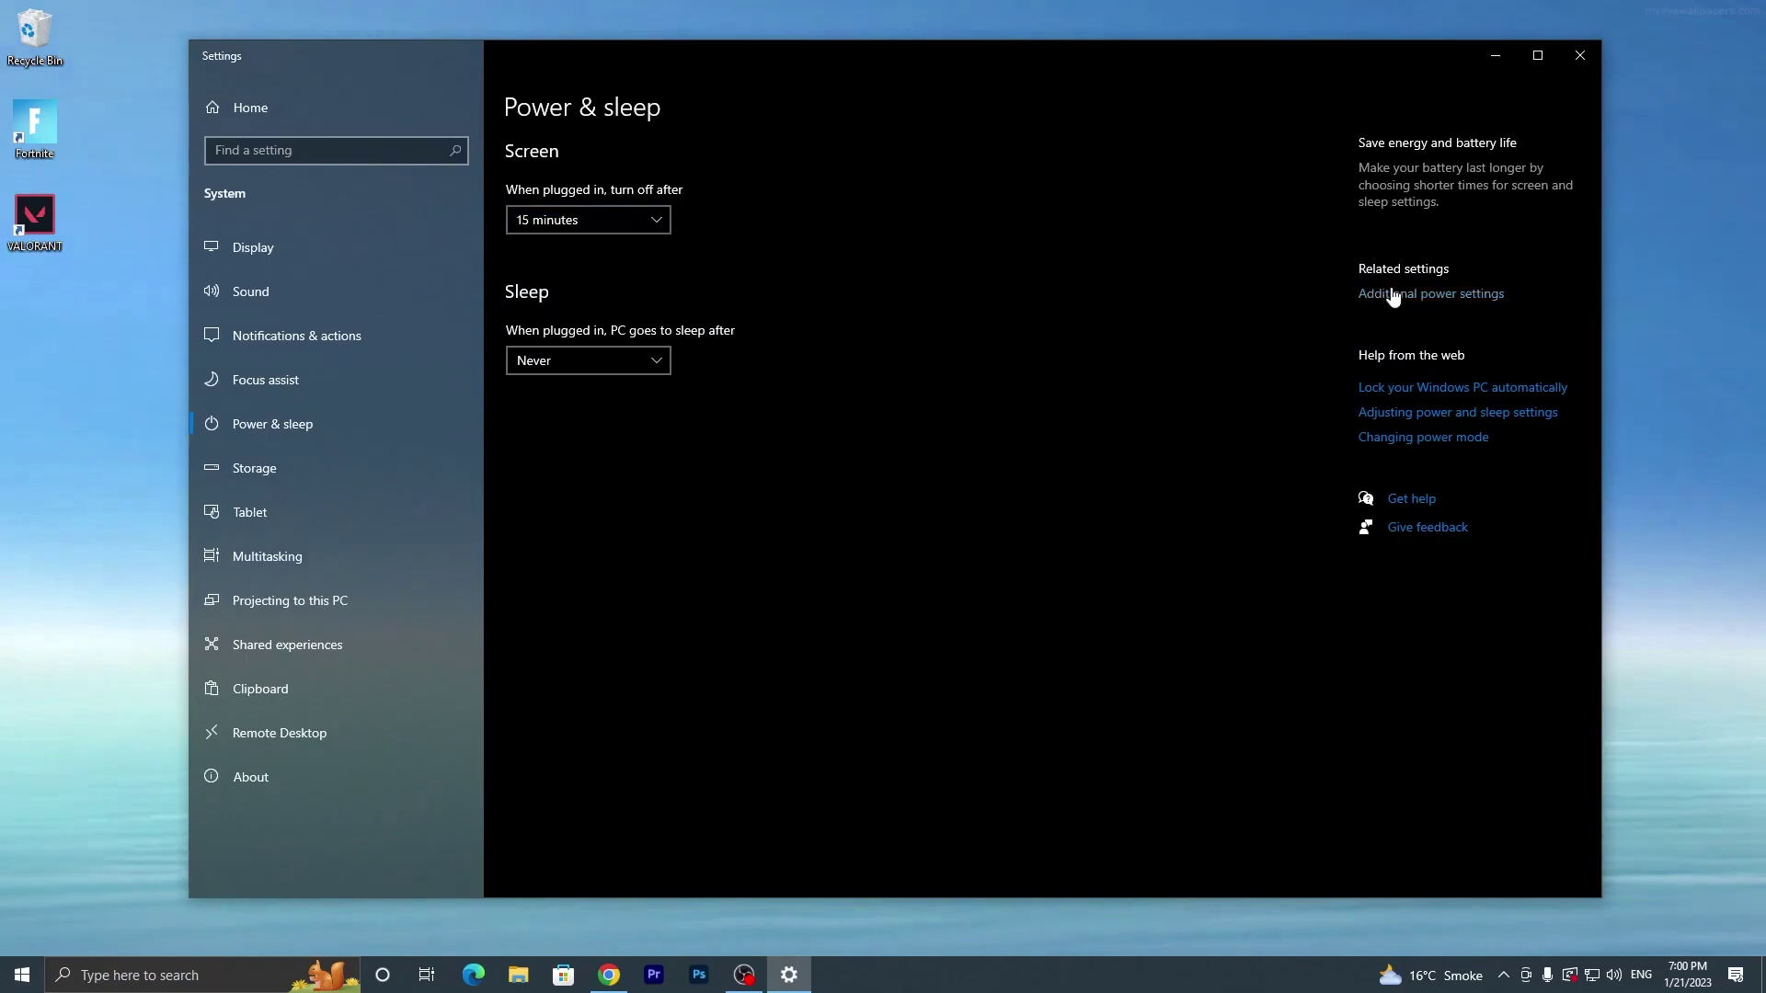